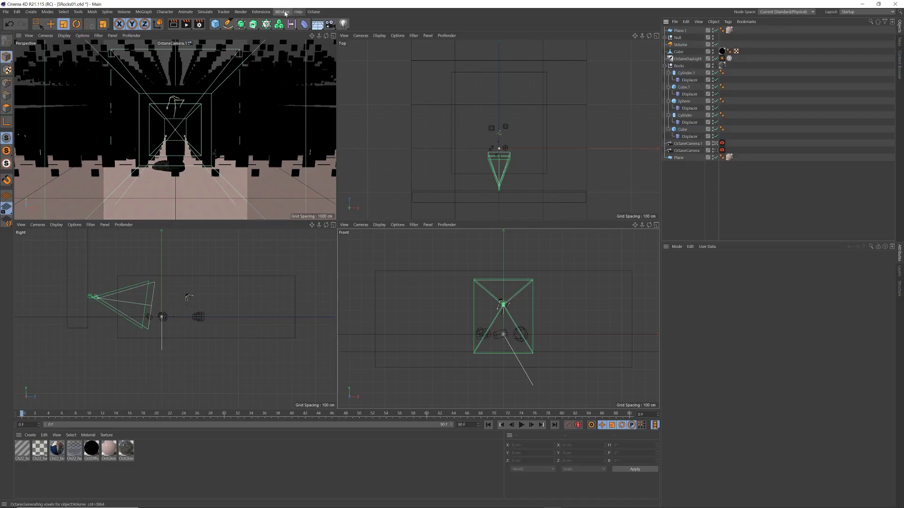
Open the Window menu to see the list of open documents
left_click(282, 11)
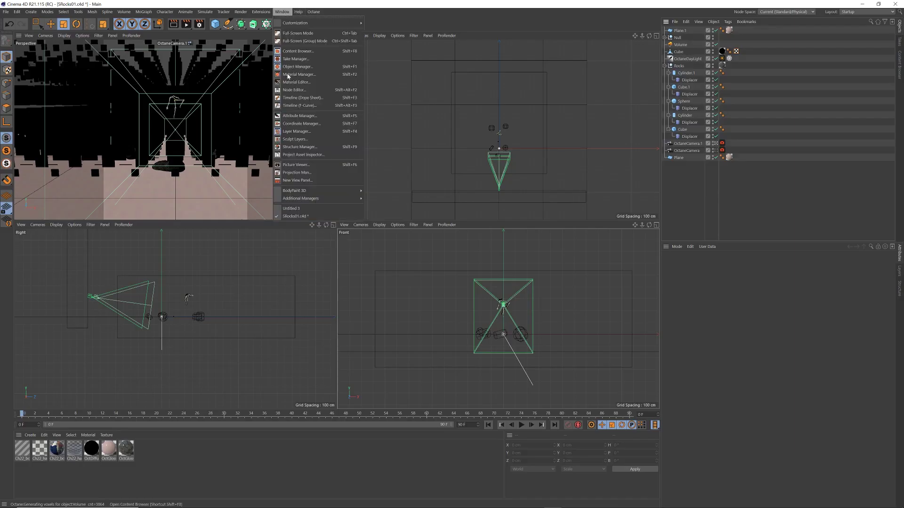
Switch to the empty Untitled 3 document and add a Plane object
left_click(305, 191)
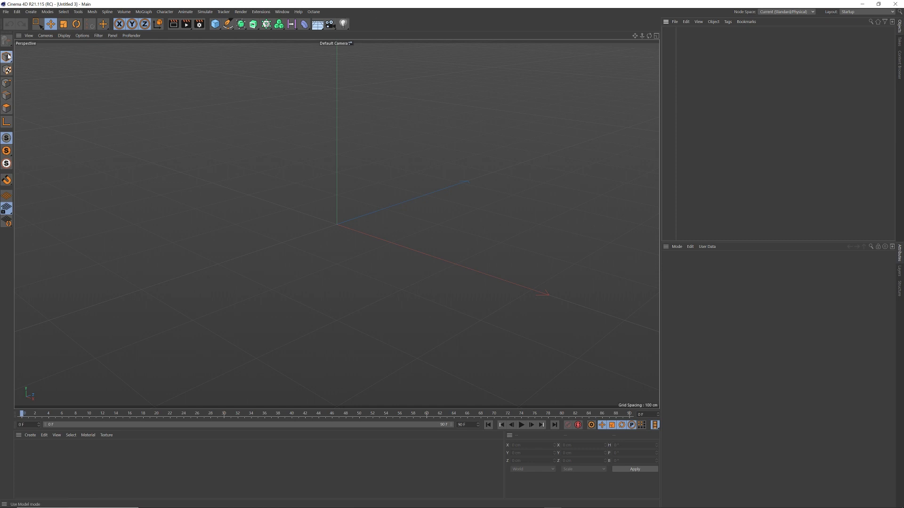
left_click(215, 24)
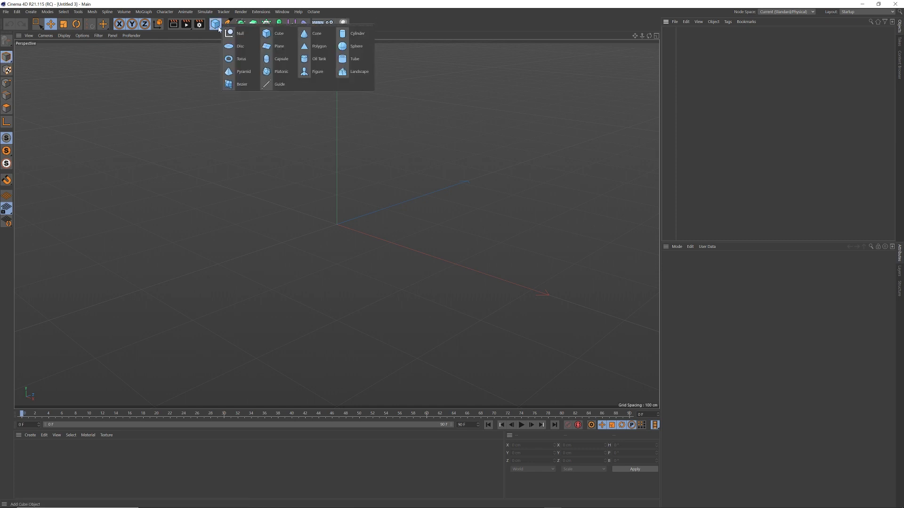
left_click(281, 46)
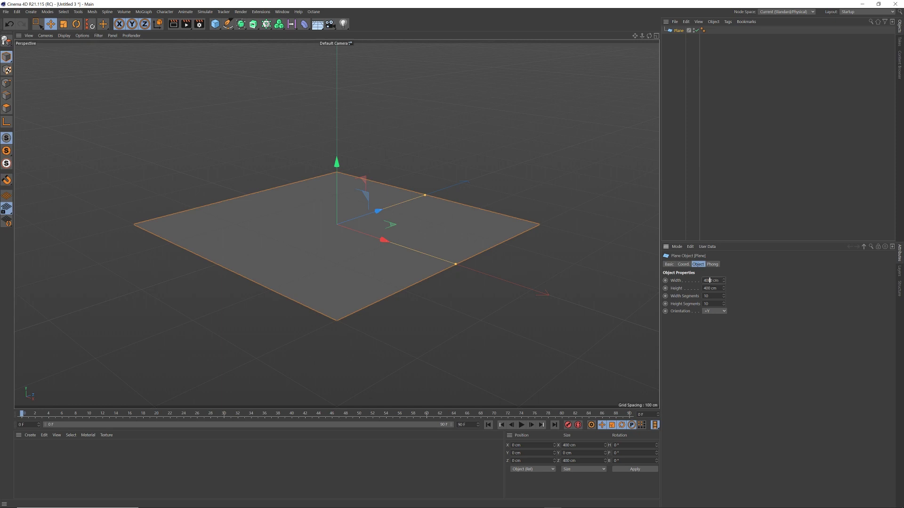
Set the plane's width and height to 4000 cm and view it from a low angle
left_click(709, 281)
type("0")
key("Tab")
type("4000")
key("Return")
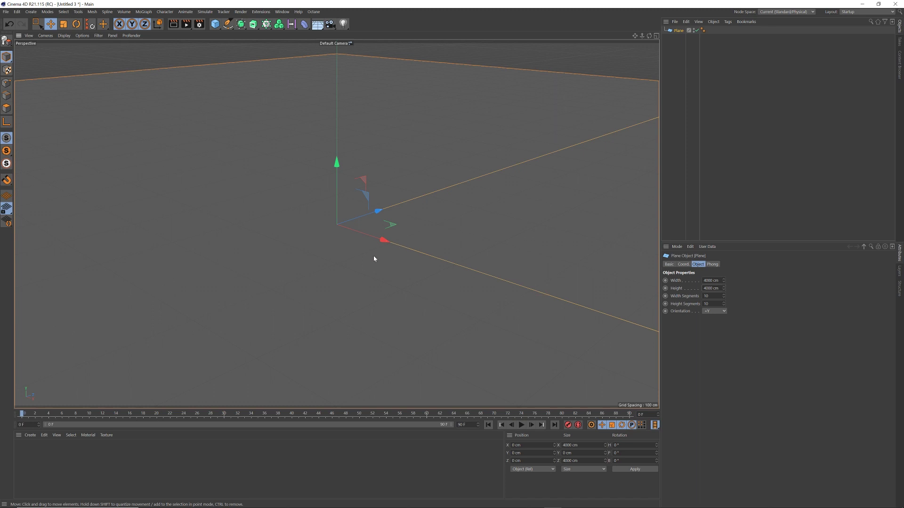
mouse_move(378, 258)
left_mouse_down("alt")
mouse_move(434, 238)
mouse_move(383, 264)
mouse_move(389, 258)
left_mouse_up("alt")
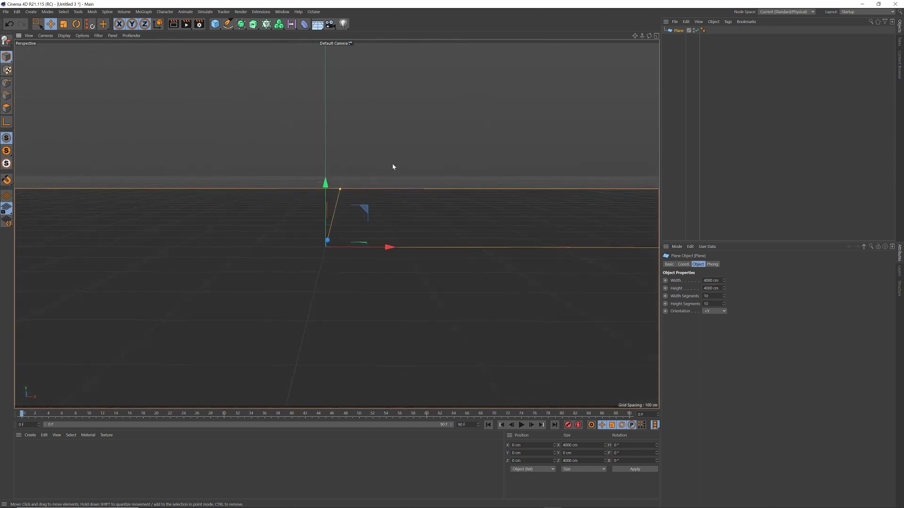
Open the Octane Live Viewer window and dock it on the left of the layout
left_click(313, 12)
left_click(332, 31)
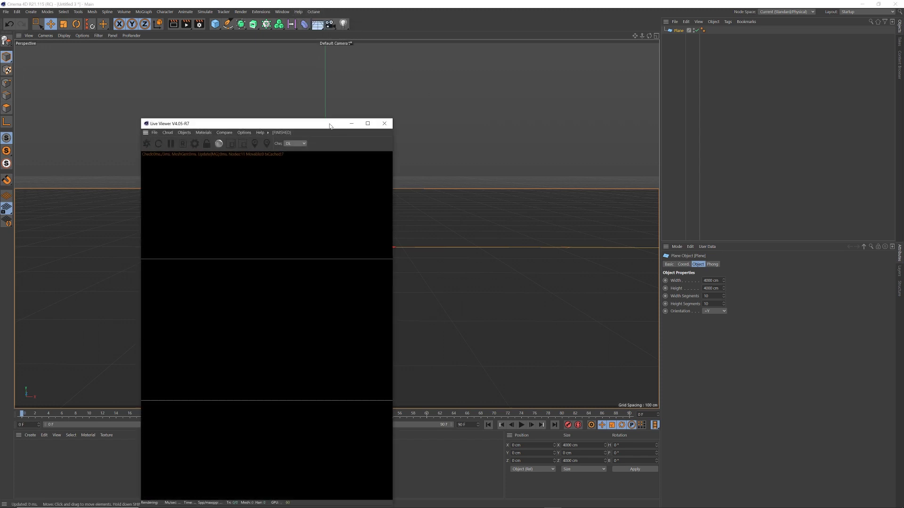
left_click_drag(328, 125, 396, 76)
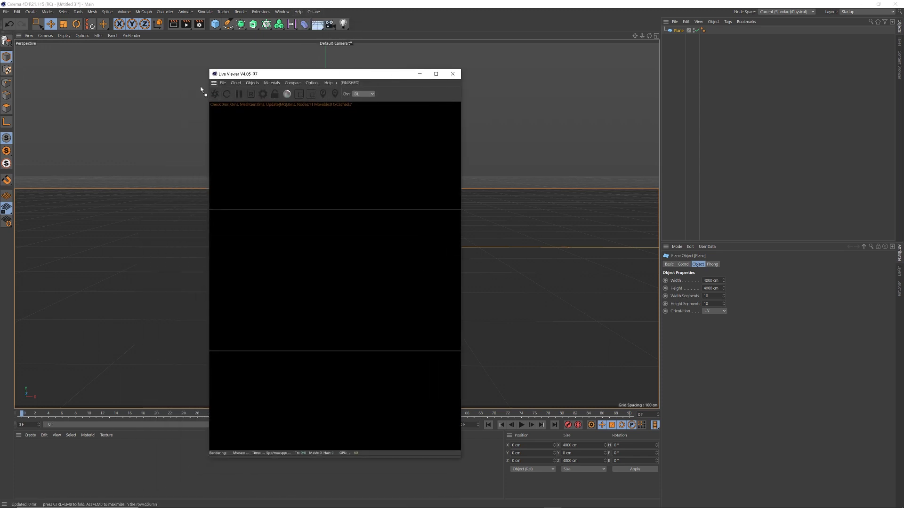
left_click_drag(17, 87, 18, 88)
In Render Settings, set output to 1080 x 1350 and the renderer to Octane Renderer
left_click(199, 24)
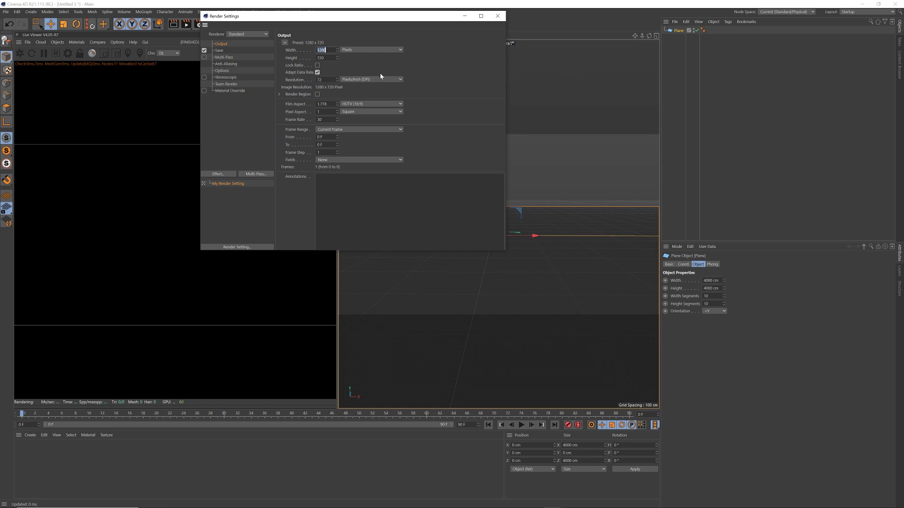
type("1")
key("Tab")
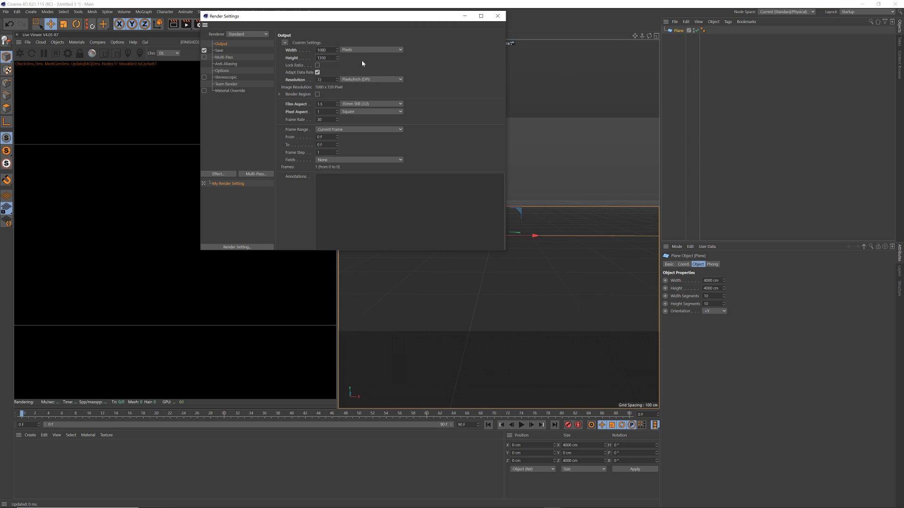
key("Return")
left_click(254, 35)
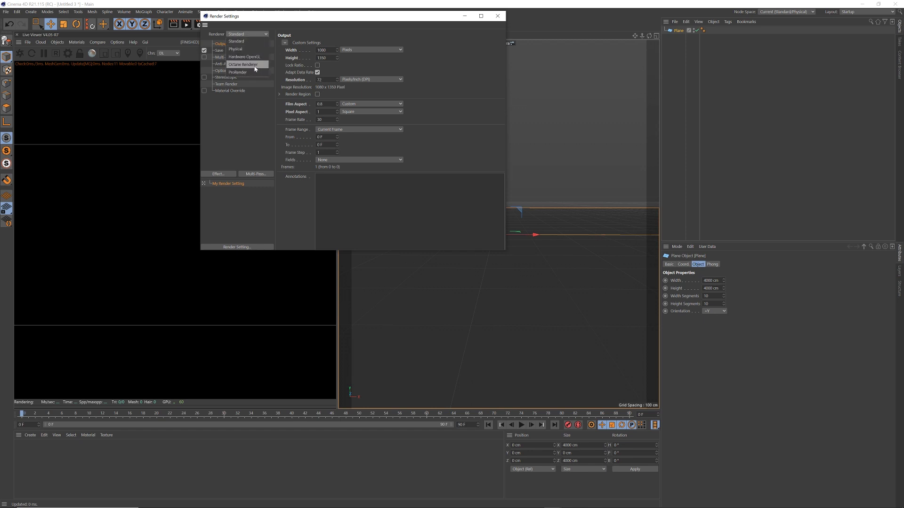
left_click(255, 65)
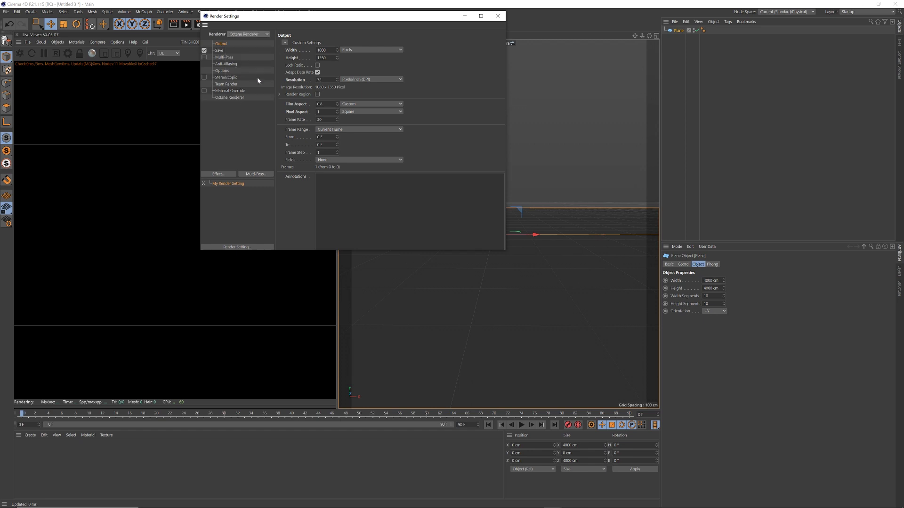
left_click(497, 16)
Start the live Octane render and widen the viewport beside the preview
left_click(20, 53)
left_click_drag(337, 133, 256, 146)
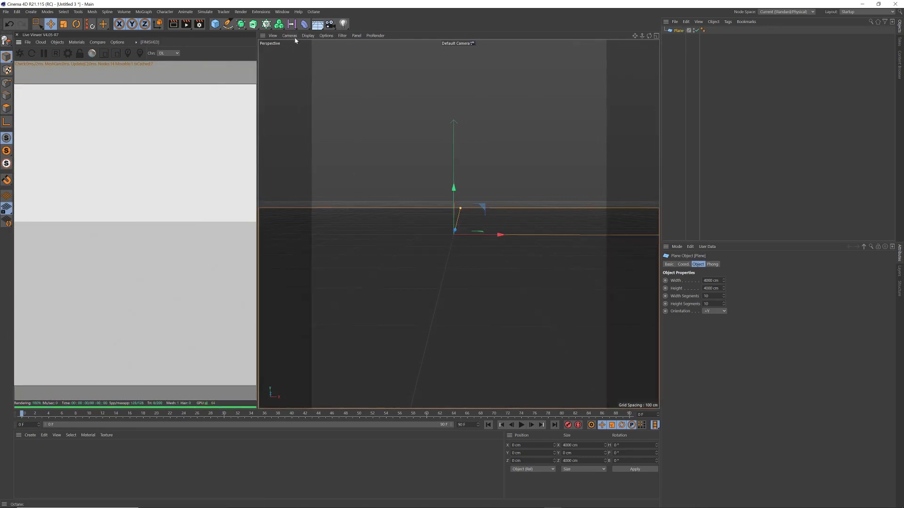
left_click(313, 12)
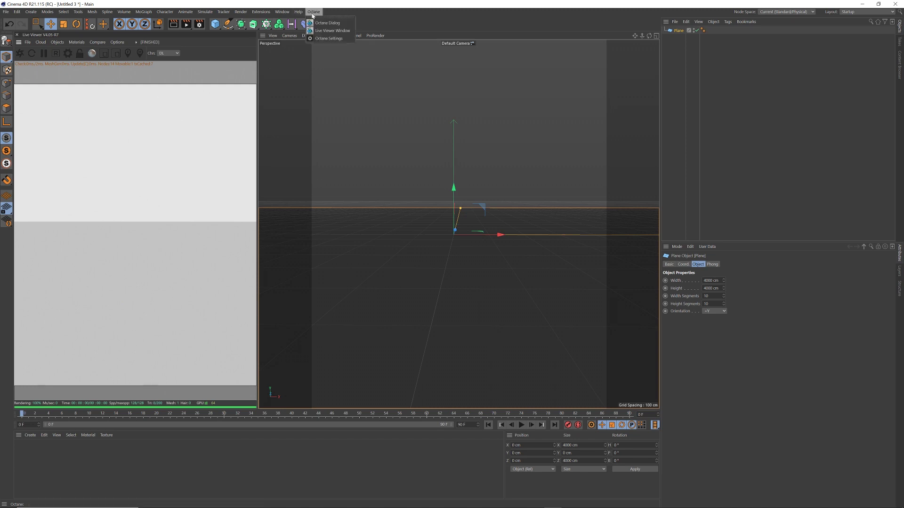
left_click(314, 13)
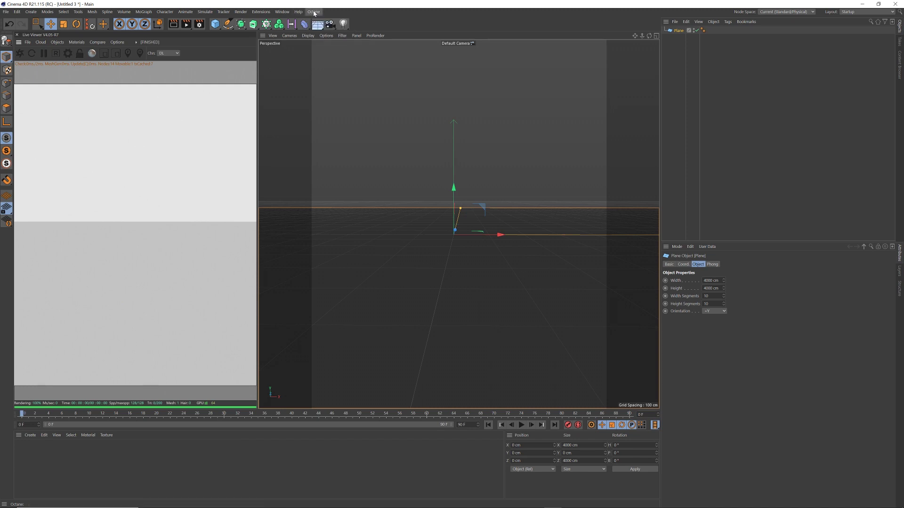
left_click(314, 13)
left_click(316, 13)
Add an Octane camera, view through it, and give it a 50 mm Normal Lens
left_click(314, 12)
left_click(314, 13)
left_click(57, 42)
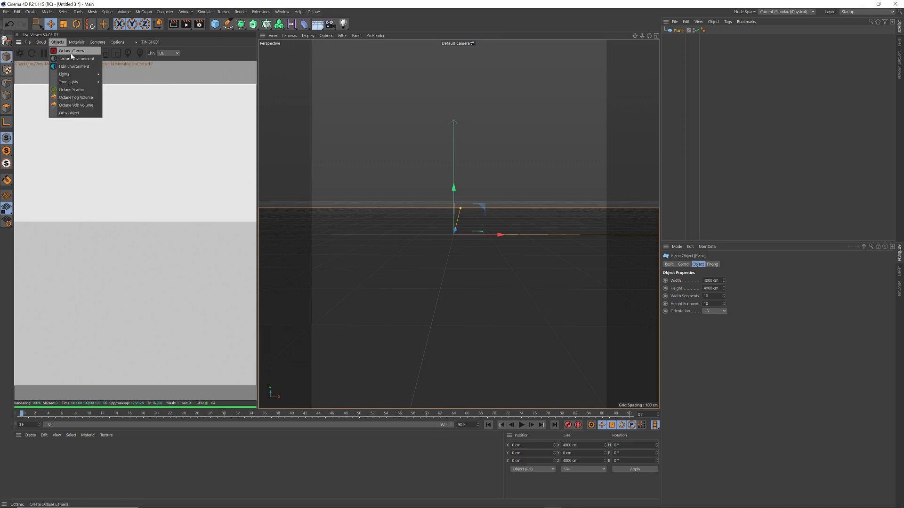
left_click(72, 51)
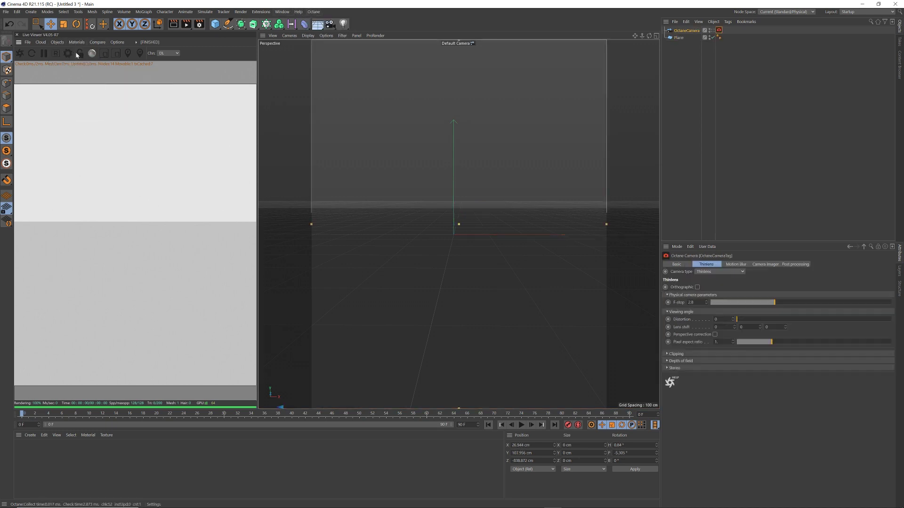
left_click(711, 30)
left_click(694, 31)
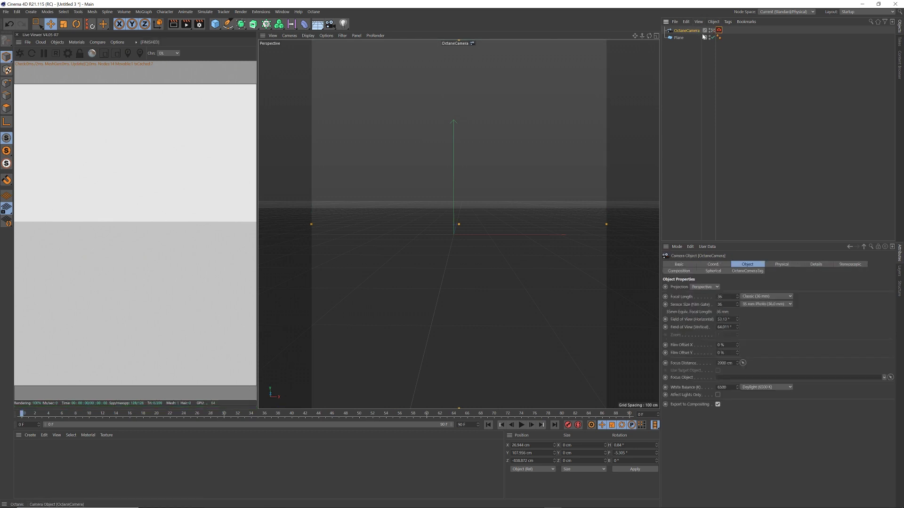
left_click(765, 296)
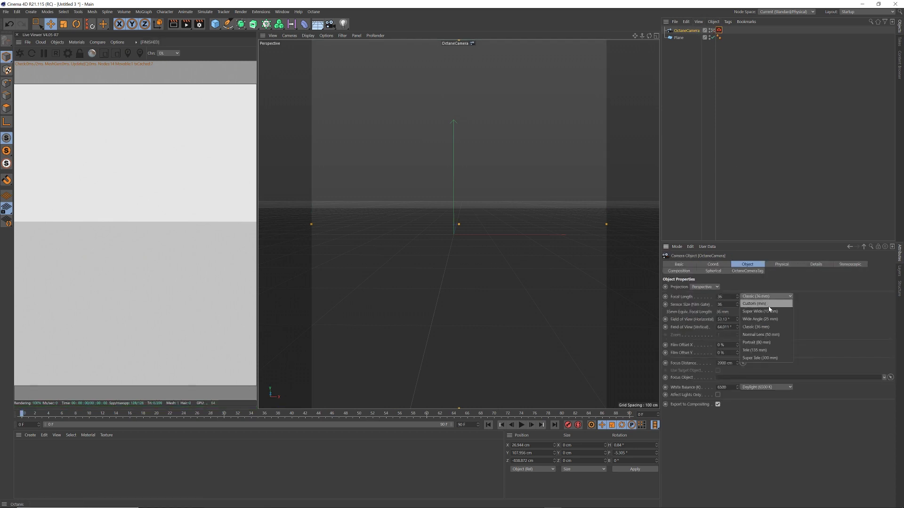
left_click(762, 334)
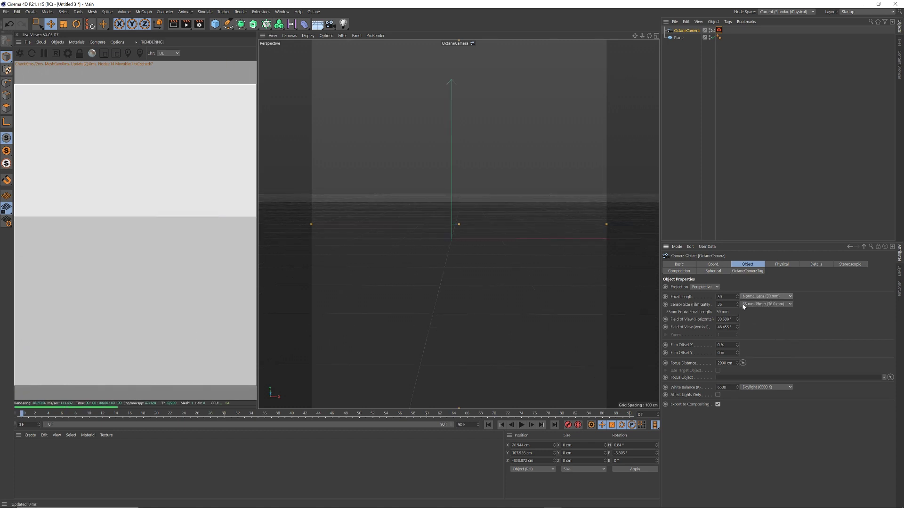
Set the camera's heading to 0° and pitch it down to -8°
left_click(720, 265)
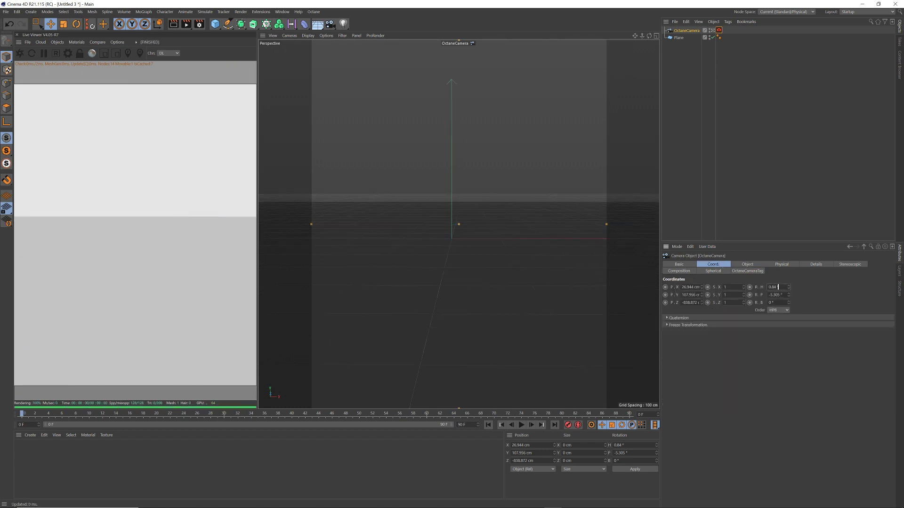
type("0")
key("Tab")
type("0")
key("Return")
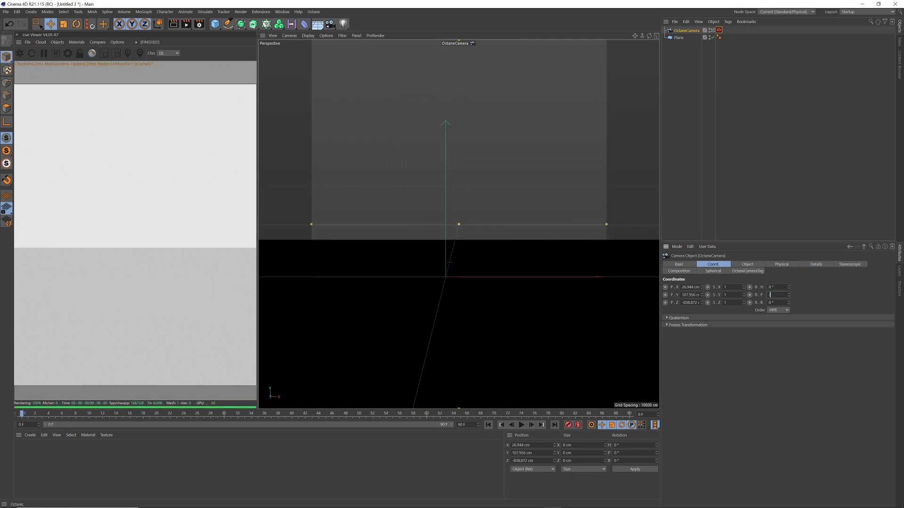
type("-8")
key("Return")
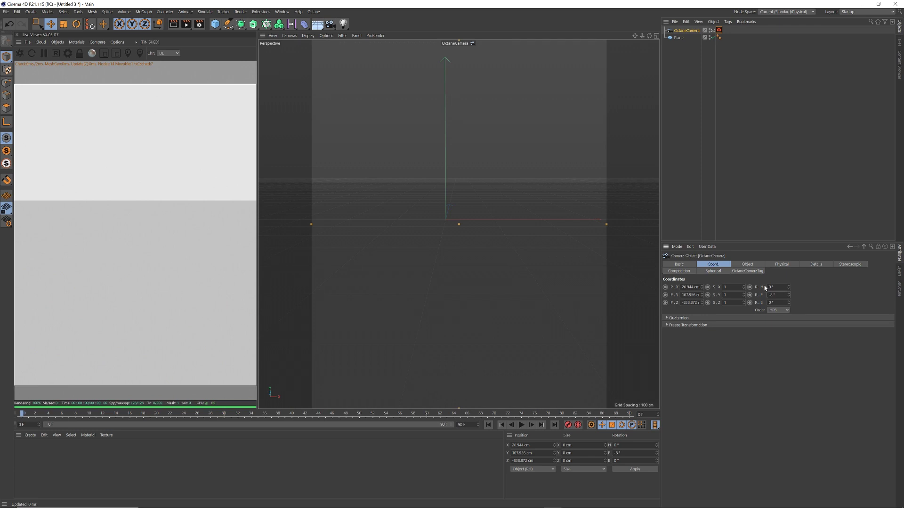
Centre the camera at X 0 cm and raise it to about 257 cm in Y
left_click(689, 287)
type("0")
key("Return")
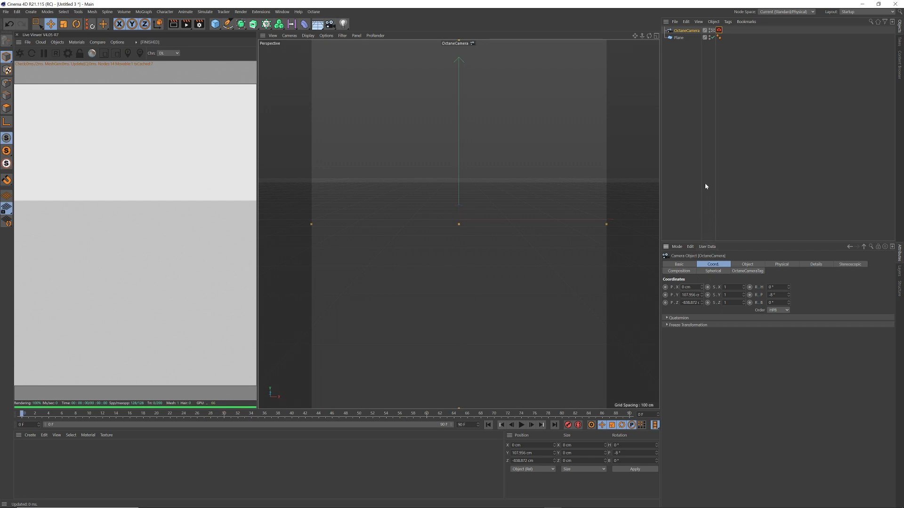
left_click_drag(701, 297, 693, 248)
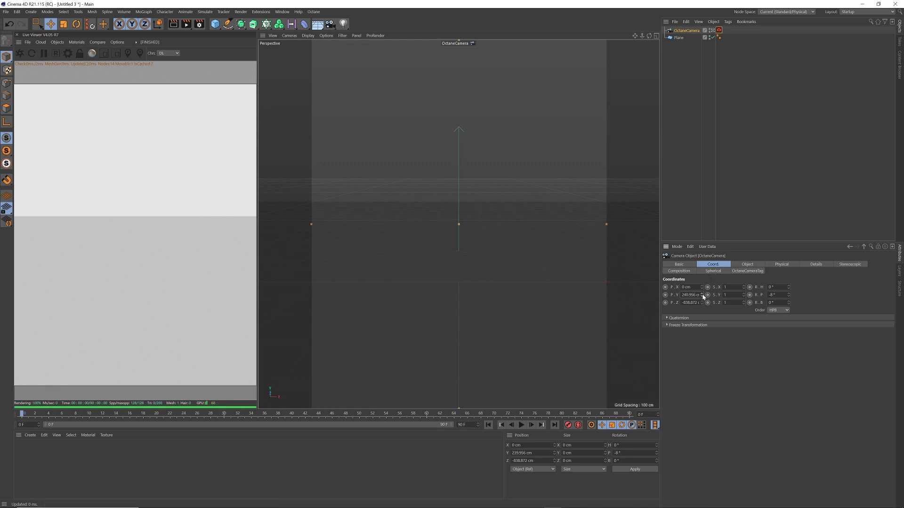
left_click_drag(703, 297, 702, 290)
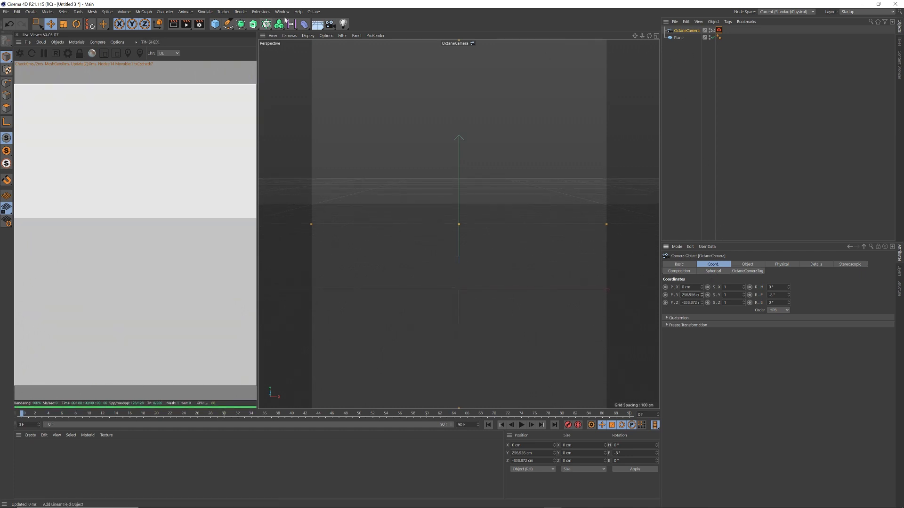
Add a Sphere, then a Cylinder, then a Cube from the primitives palette
left_click(218, 26)
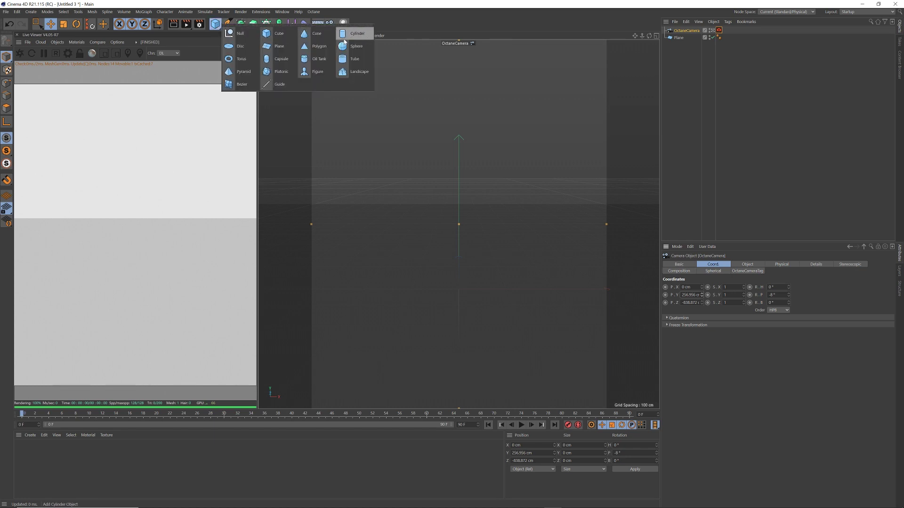
left_click(348, 46)
left_click(216, 26)
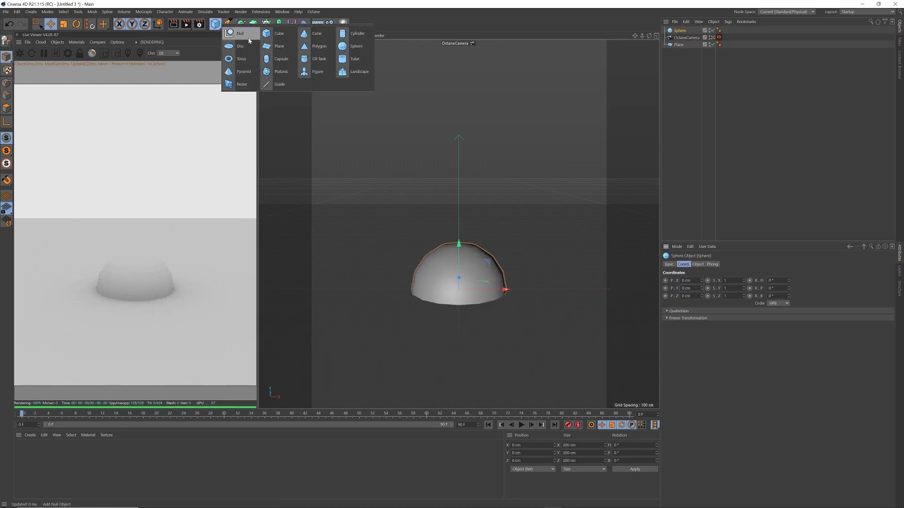
left_click(349, 34)
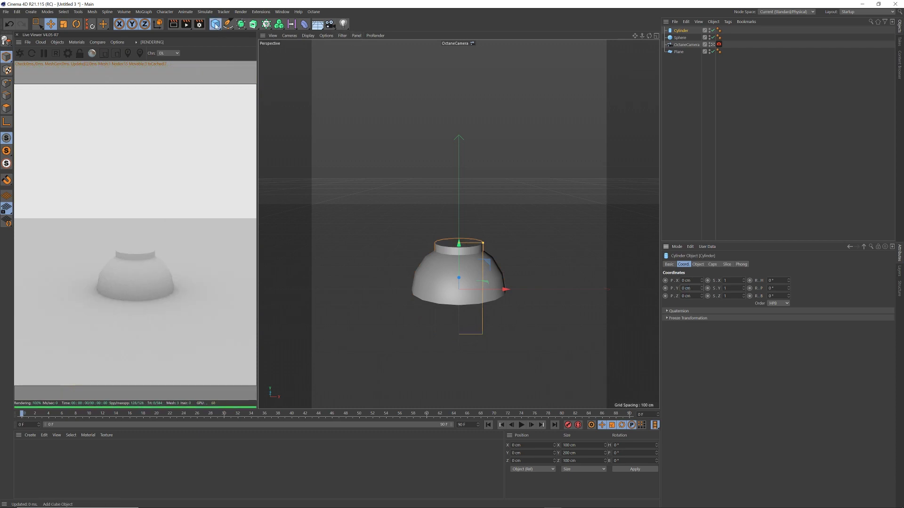
left_click(215, 26)
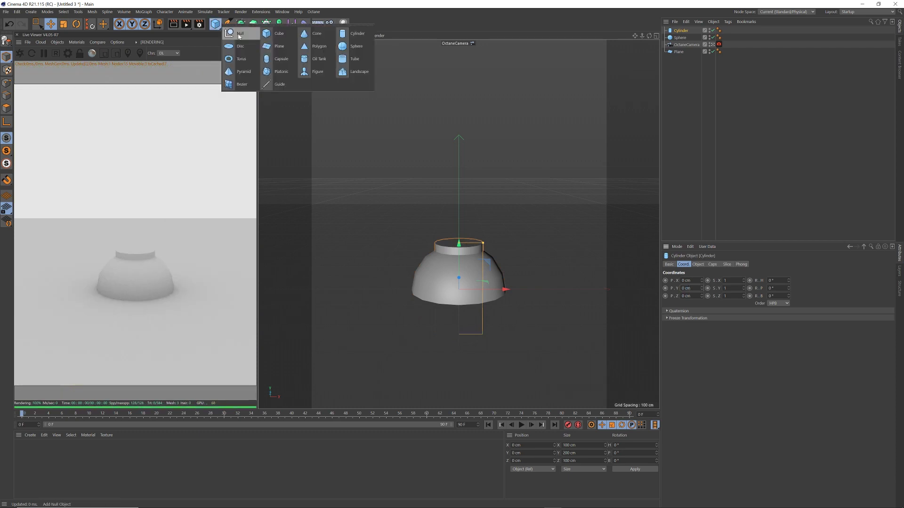
left_click(273, 33)
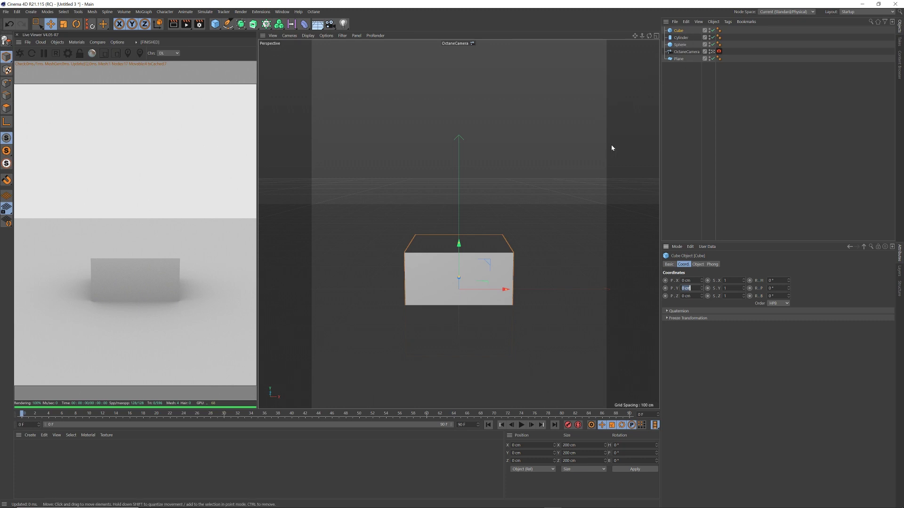
Switch to the four-view layout and scale the cube down to about 64%
middle_click(576, 171)
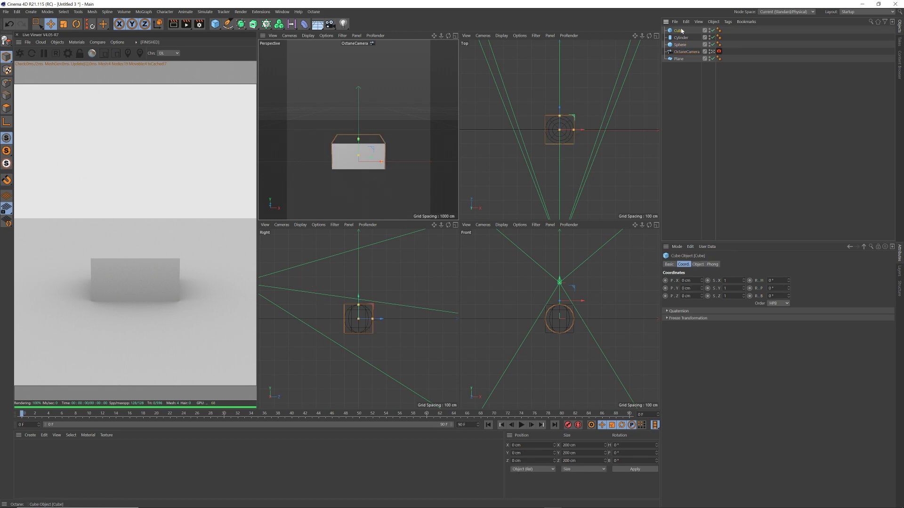
key("t")
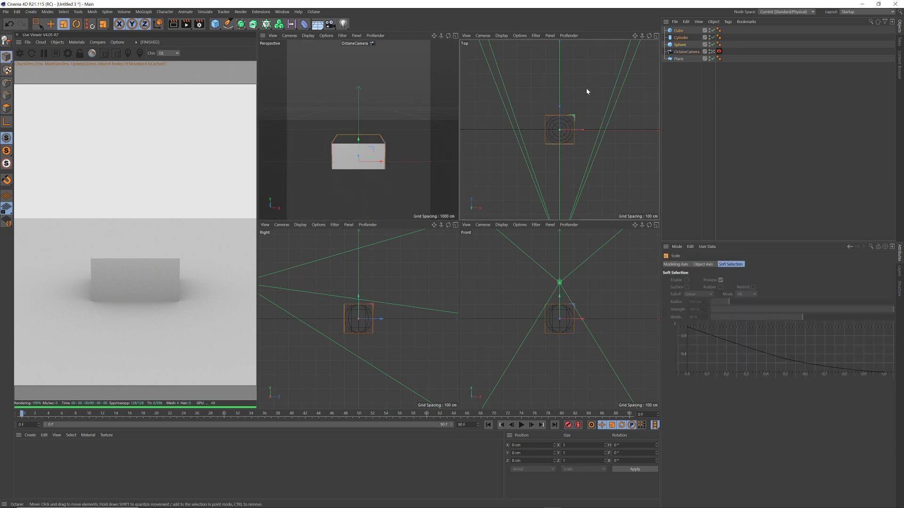
left_click_drag(597, 88, 520, 154)
Move the sphere right along X and the cylinder back along Z
key("e")
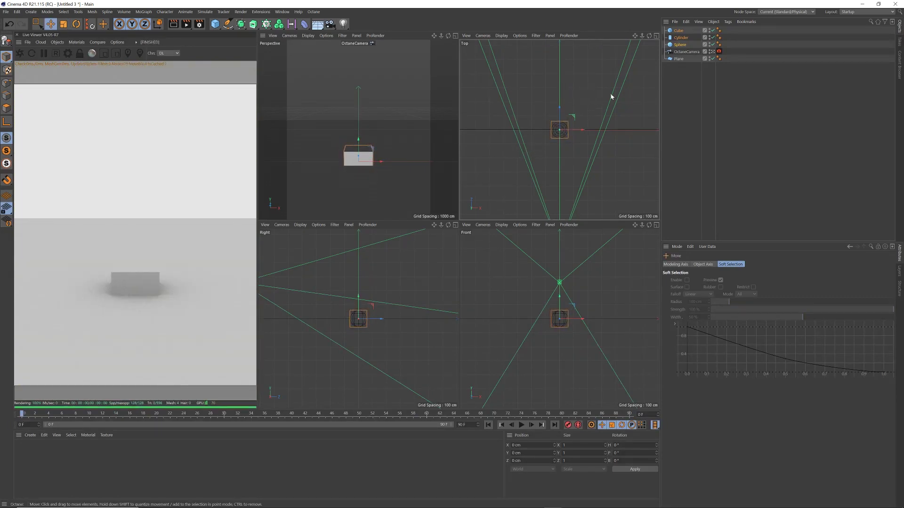
left_click(679, 44)
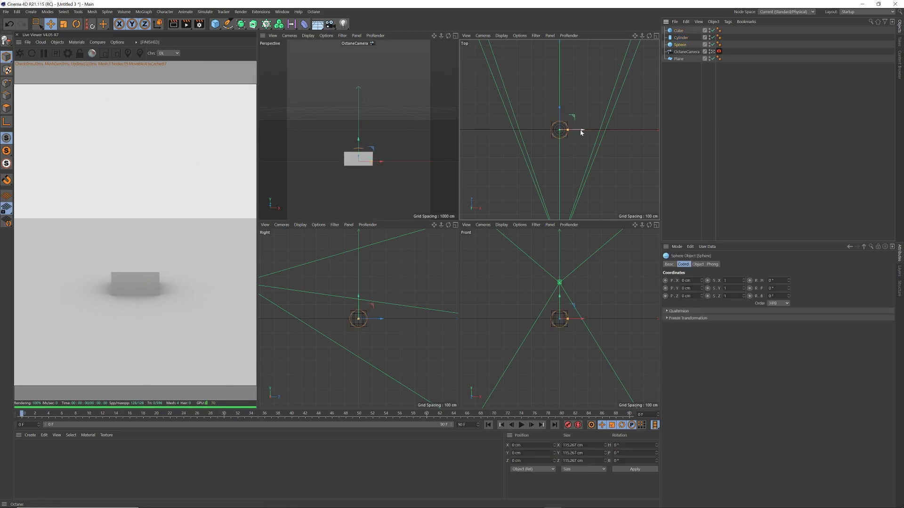
left_click_drag(580, 133, 607, 133)
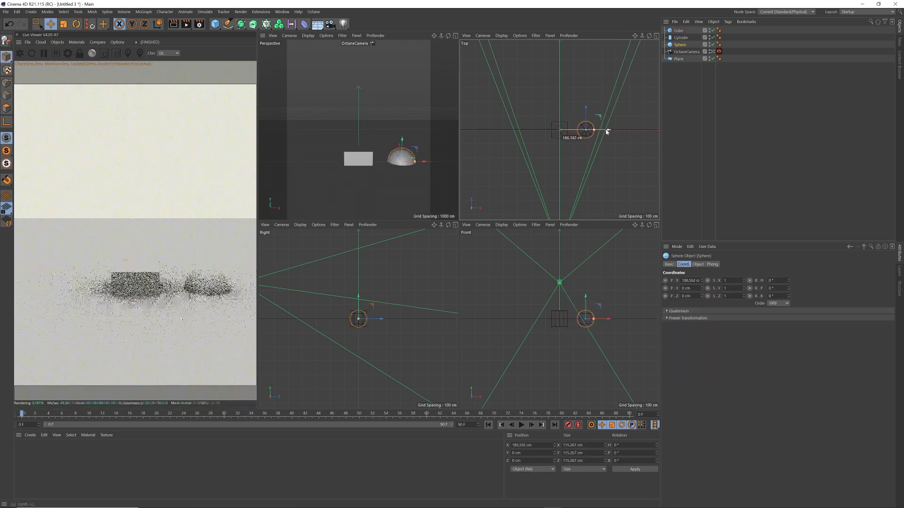
left_click(681, 37)
left_click_drag(560, 113, 598, 80)
Ctrl-drag copies of the cube and the cylinder to the left
left_click(678, 30)
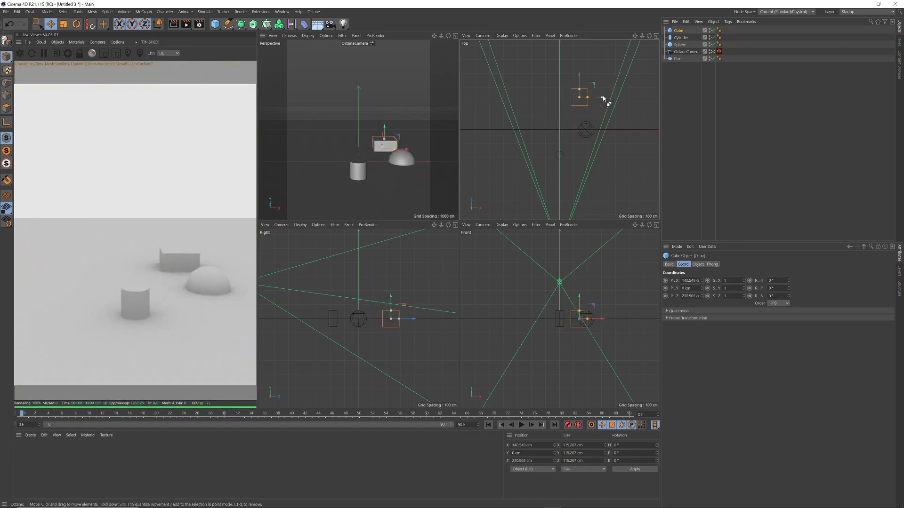
left_click_drag(601, 99, 555, 101, "ctrl")
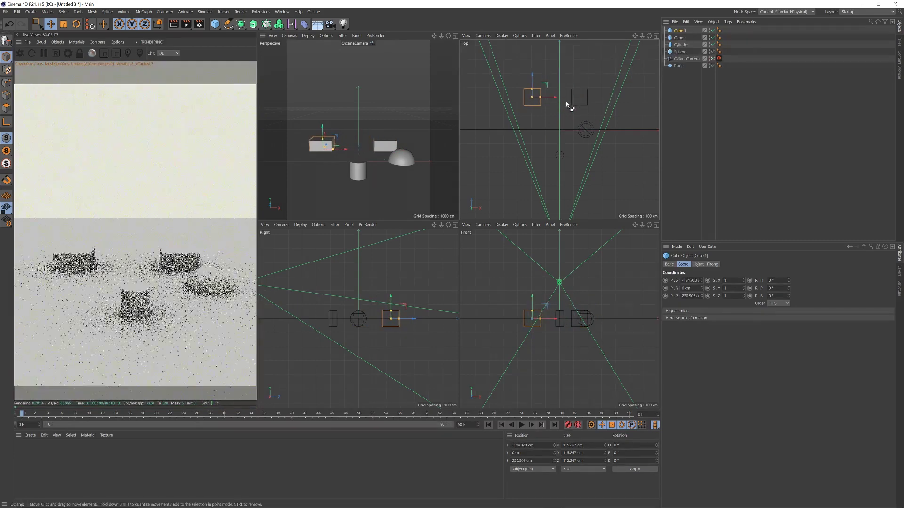
left_click(680, 44)
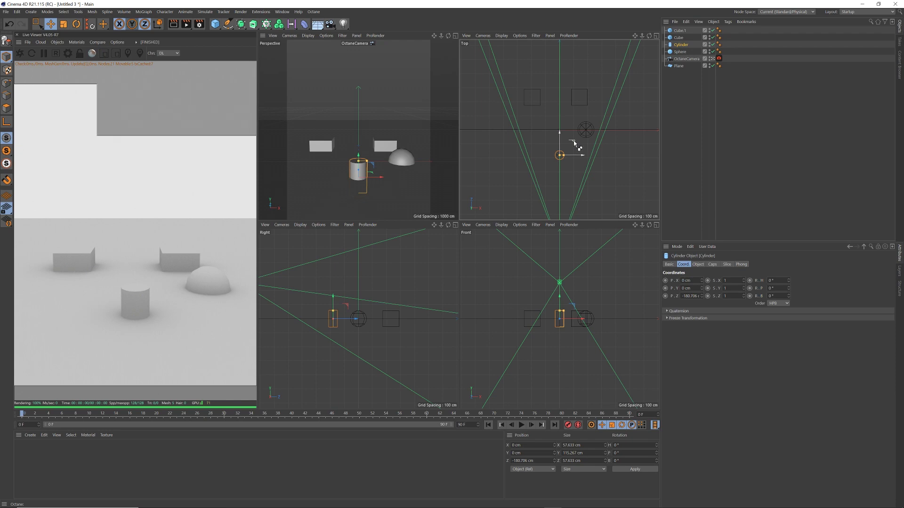
left_click_drag(578, 145, 546, 126, "ctrl")
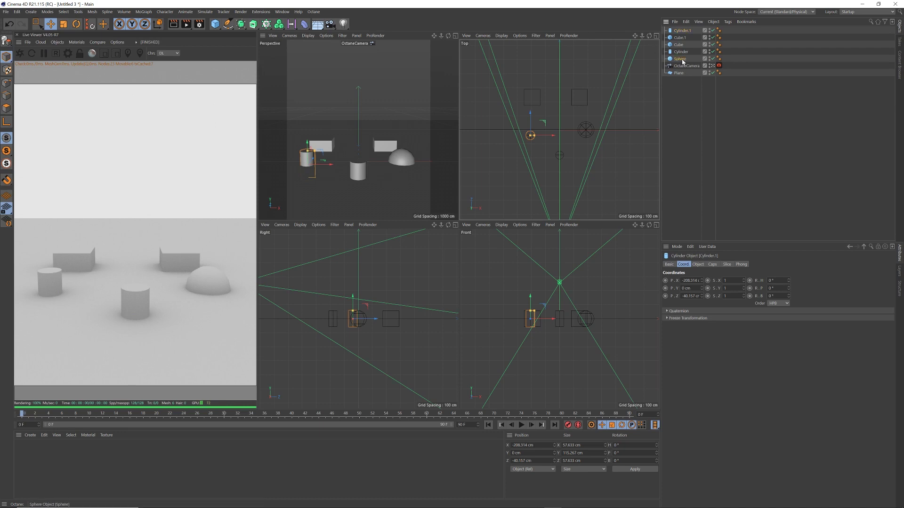
left_click(681, 59)
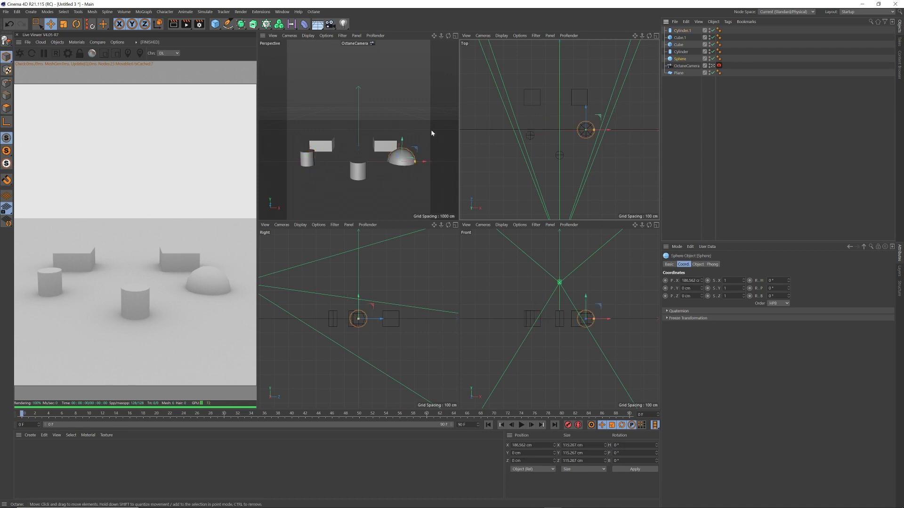
Add a Displacer under the Sphere with a Noise shader at 1000 % Global Scale
left_click(306, 25)
left_click(335, 110)
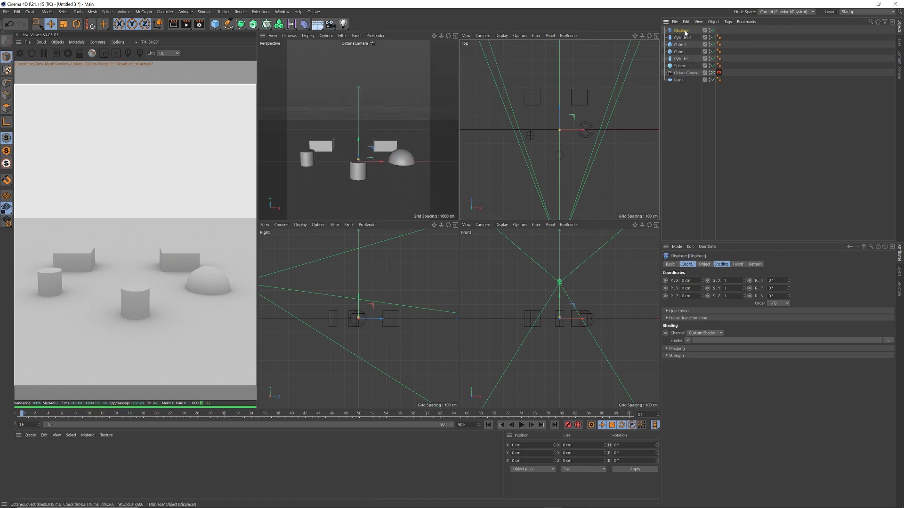
left_click_drag(687, 58, 686, 66)
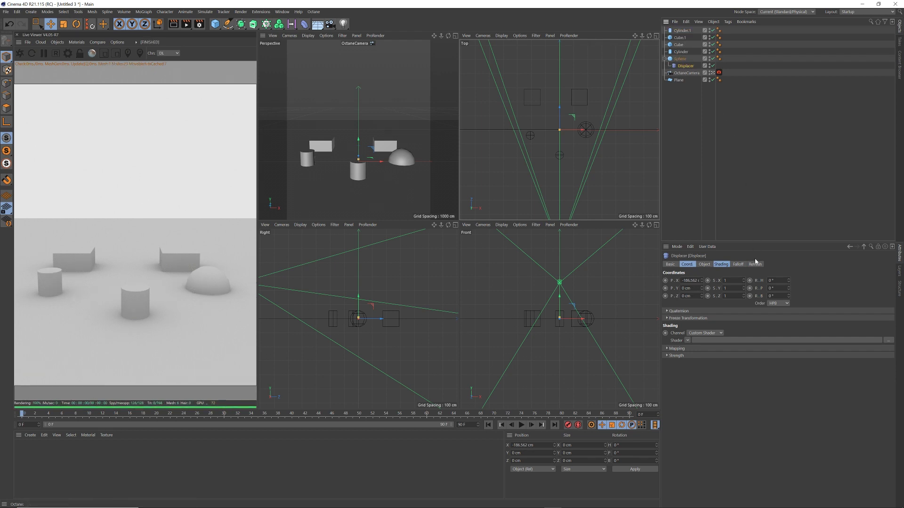
left_click(687, 341)
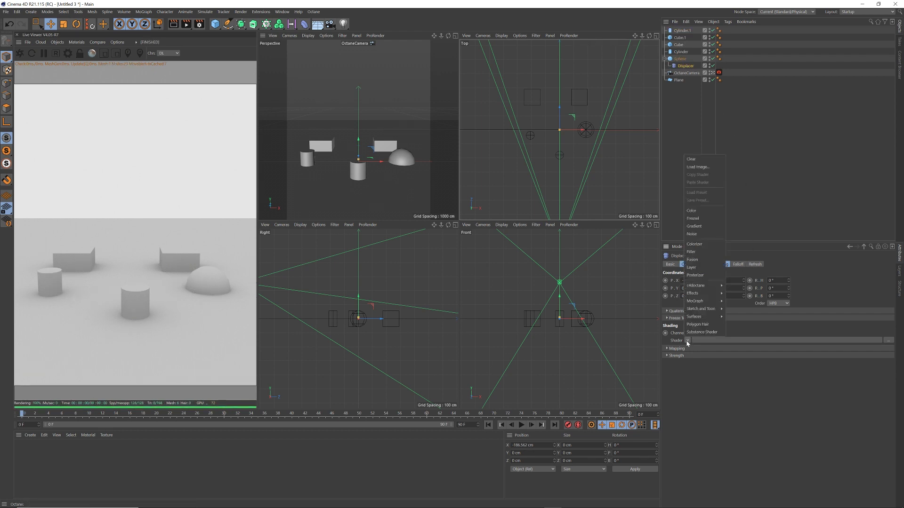
left_click(703, 234)
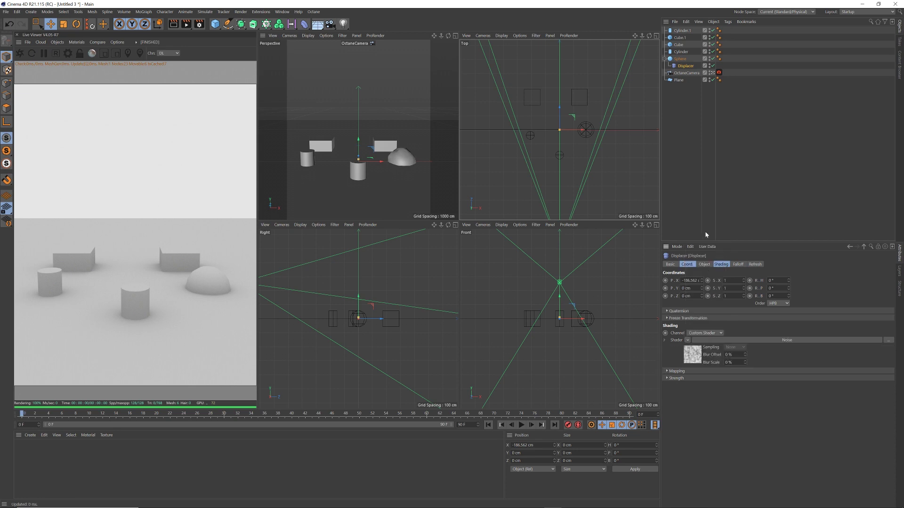
left_click(698, 354)
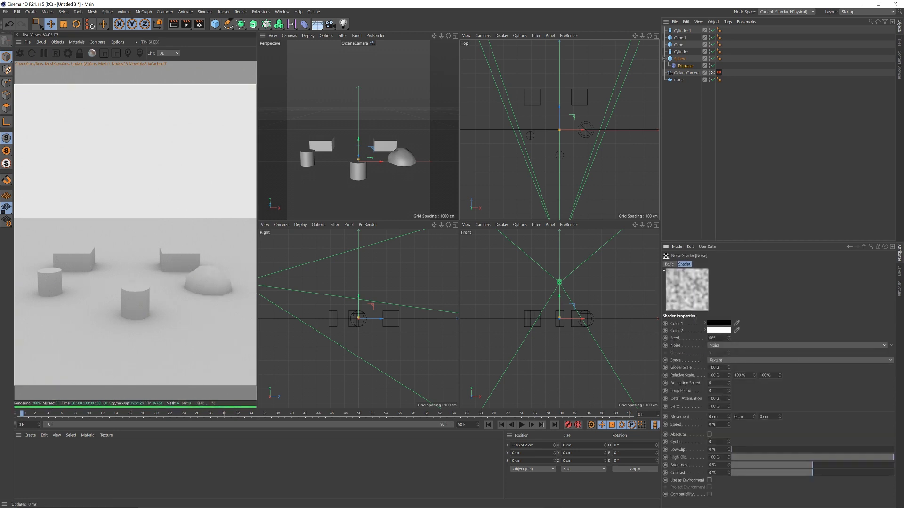
type("0")
key("Return")
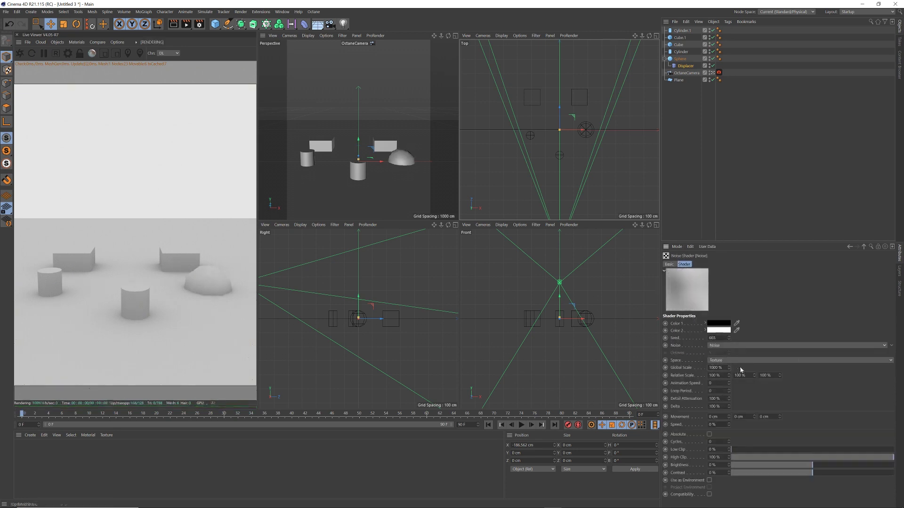
left_click(862, 247)
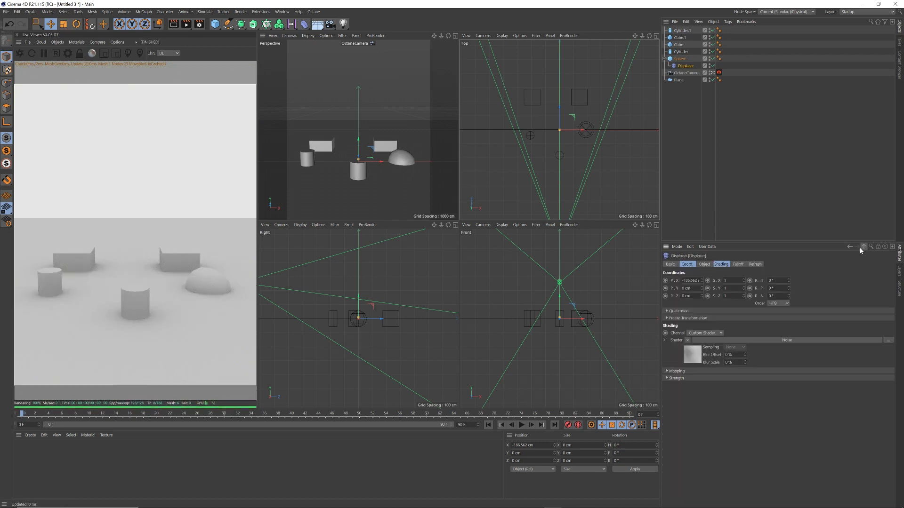
Enlarge the perspective view and set the Displacer's height to 20 cm
left_click(681, 59)
left_click(698, 264)
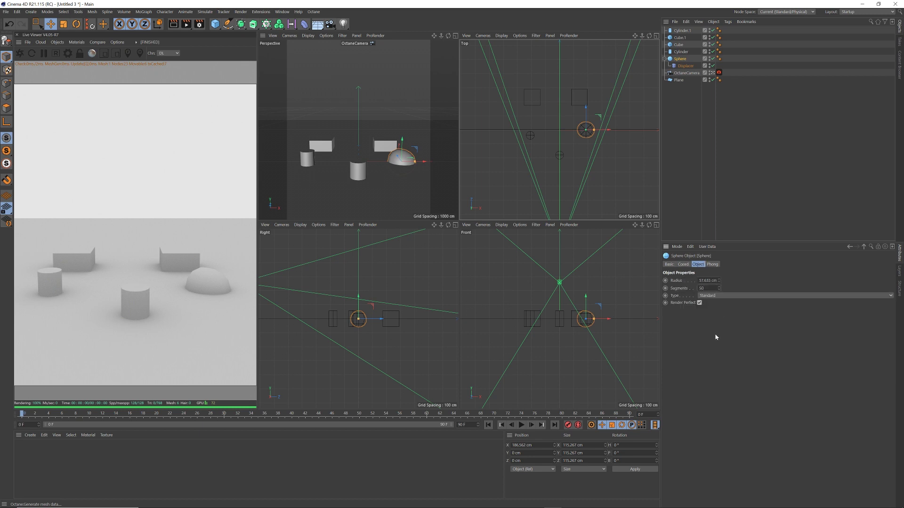
middle_click(423, 163)
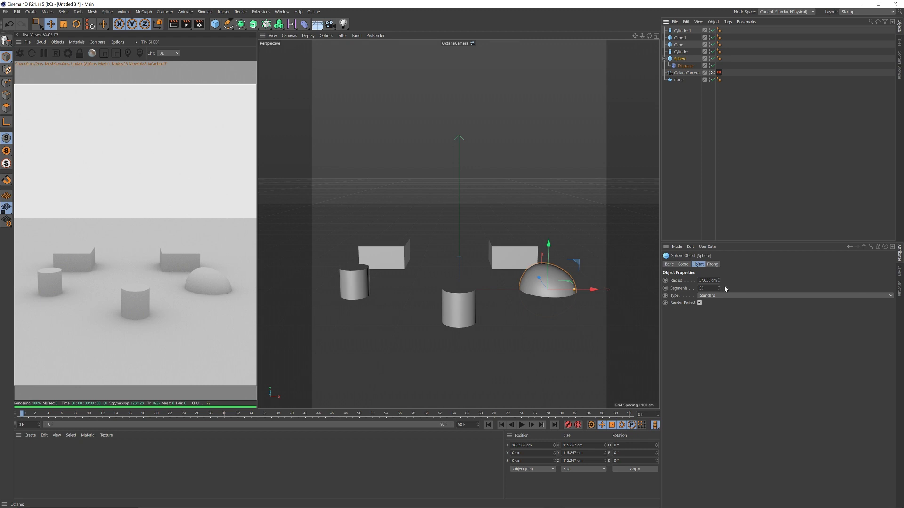
left_click(686, 66)
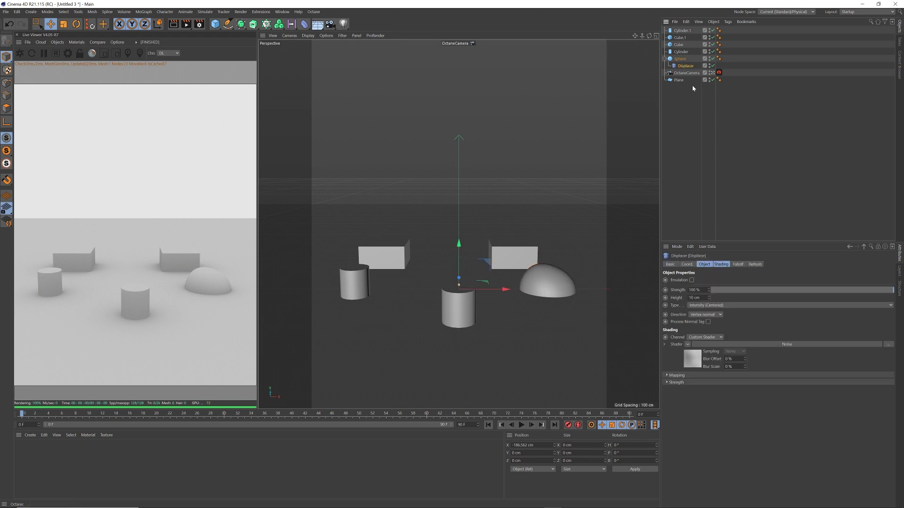
left_click(692, 358)
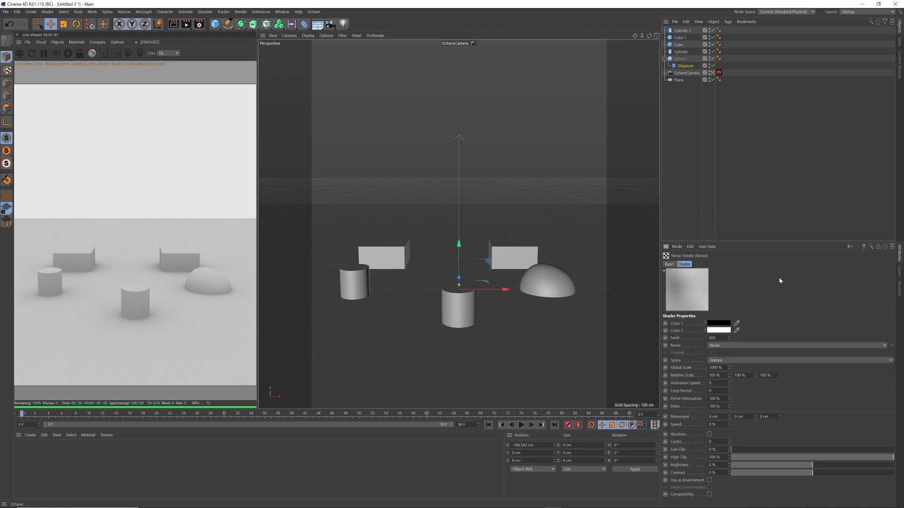
left_click(864, 246)
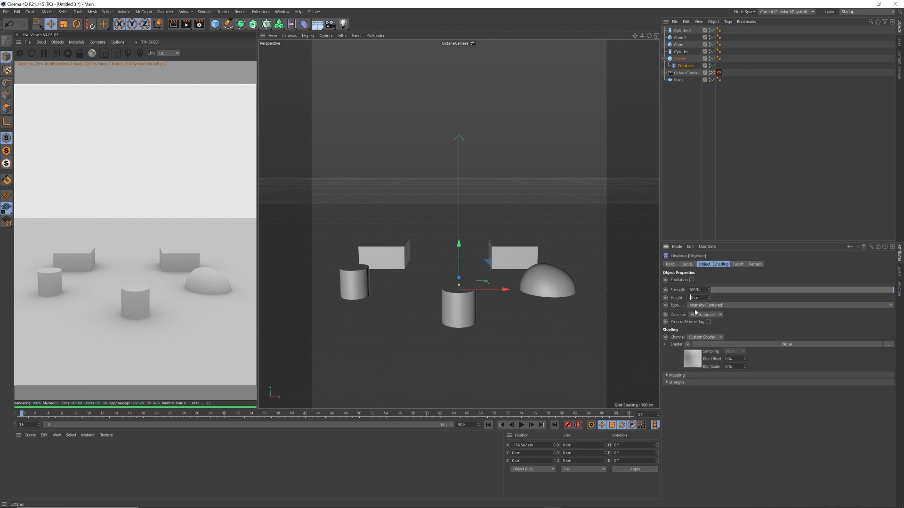
type("20")
key("Return")
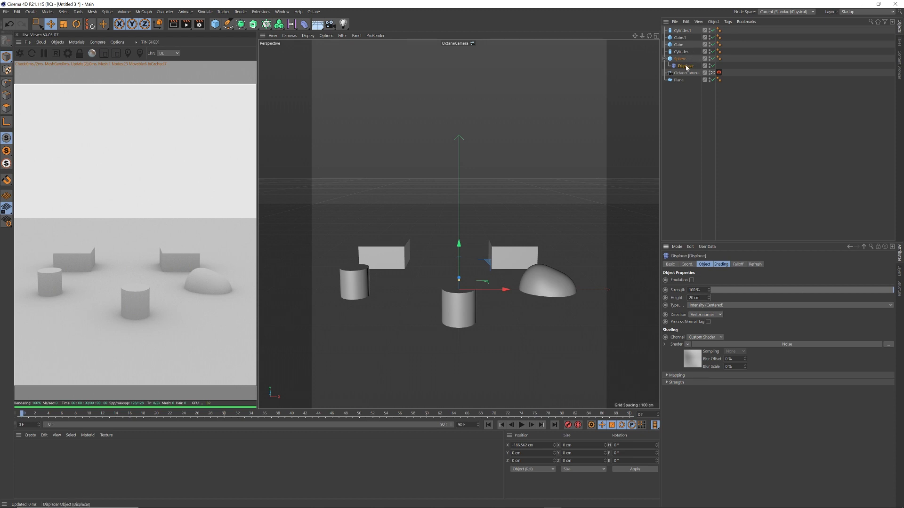
Copy the Displacer onto the cylinder and set the viewport to Gouraud Shading (Lines)
left_click_drag(686, 67, 687, 34, "ctrl")
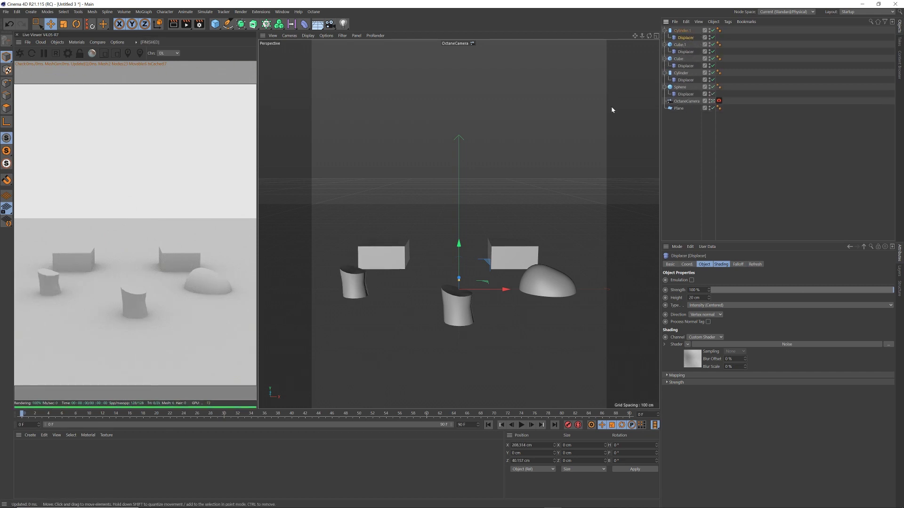
left_click(308, 36)
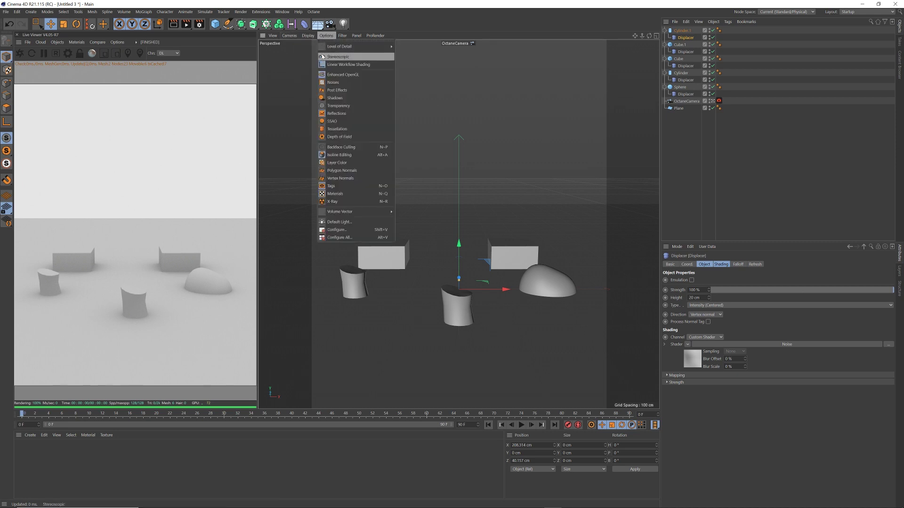
left_click(325, 54)
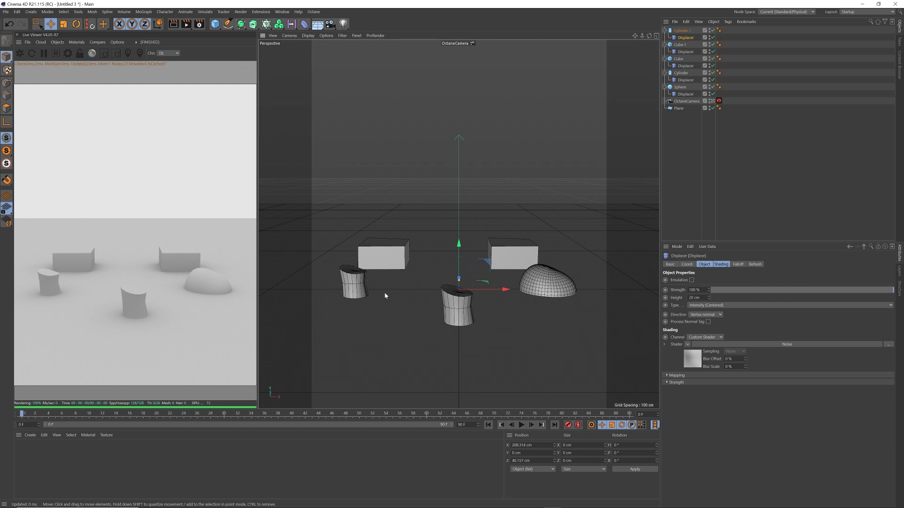
Give the first cylinder 35 rotation and 50 height segments plus filleted caps
left_click(682, 73)
left_click(708, 304)
type("35")
key("Return")
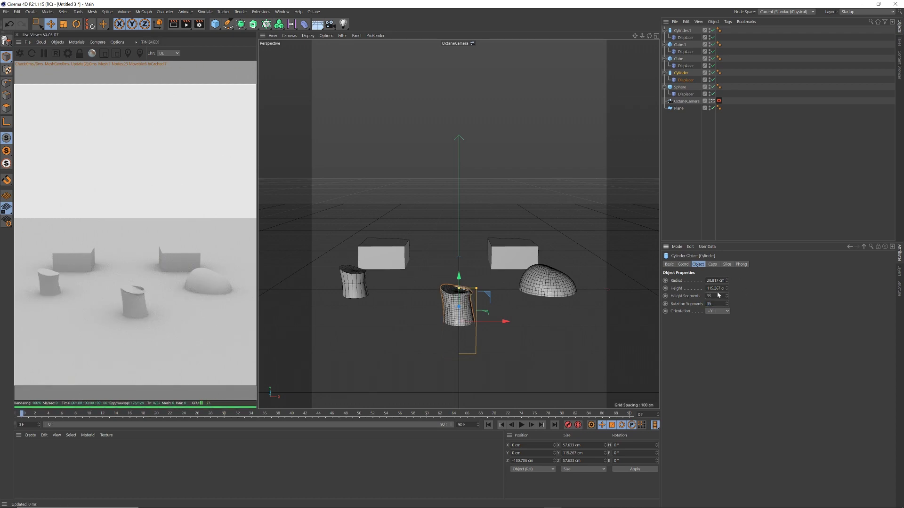
left_click(707, 296)
type("50")
key("Return")
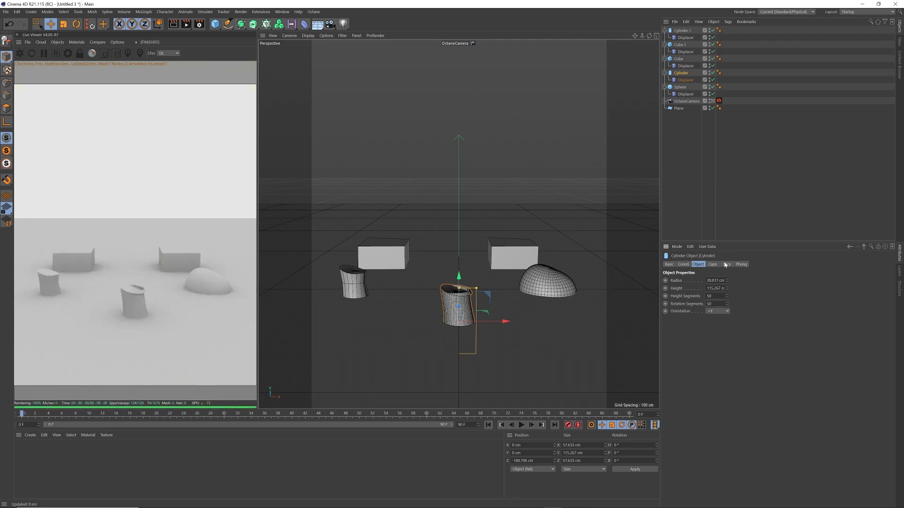
left_click(713, 265)
left_click(691, 297)
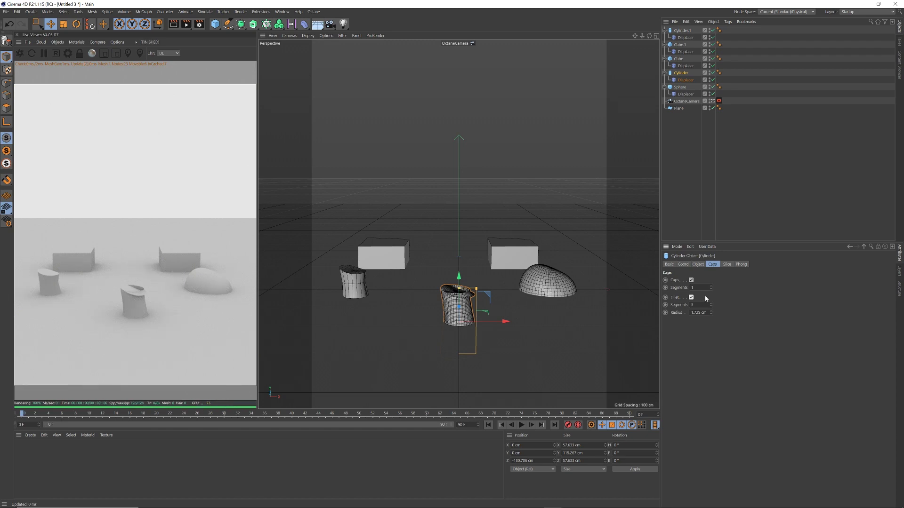
left_click_drag(713, 314, 710, 303)
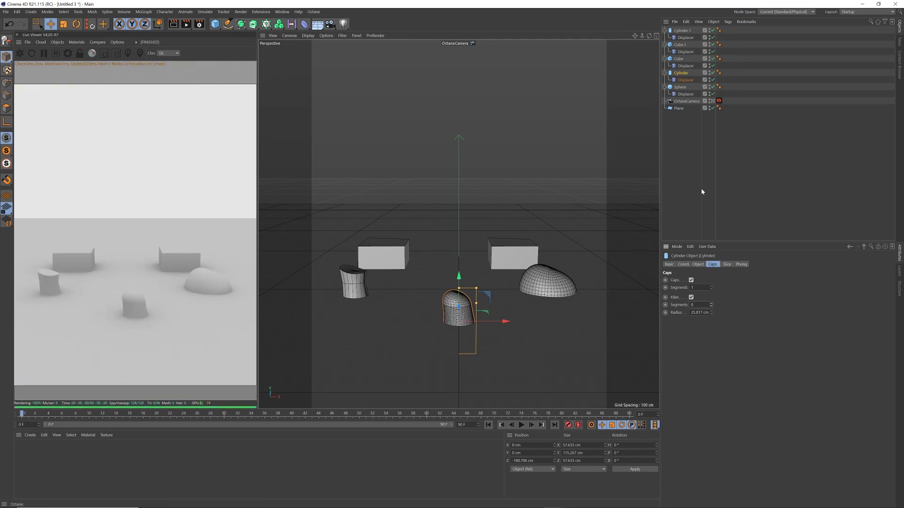
On Cylinder.1, turn on cap fillets and set its segments to 35
left_click(679, 58)
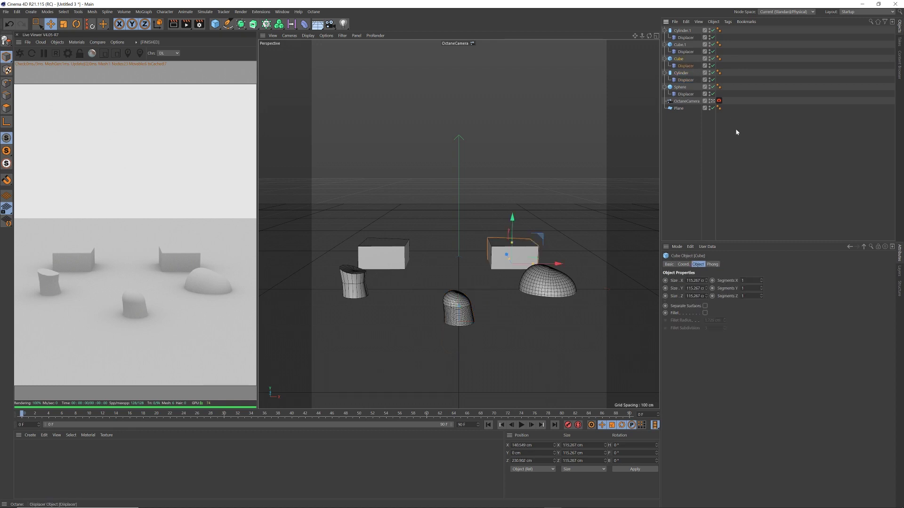
left_click(682, 30)
left_click(691, 297)
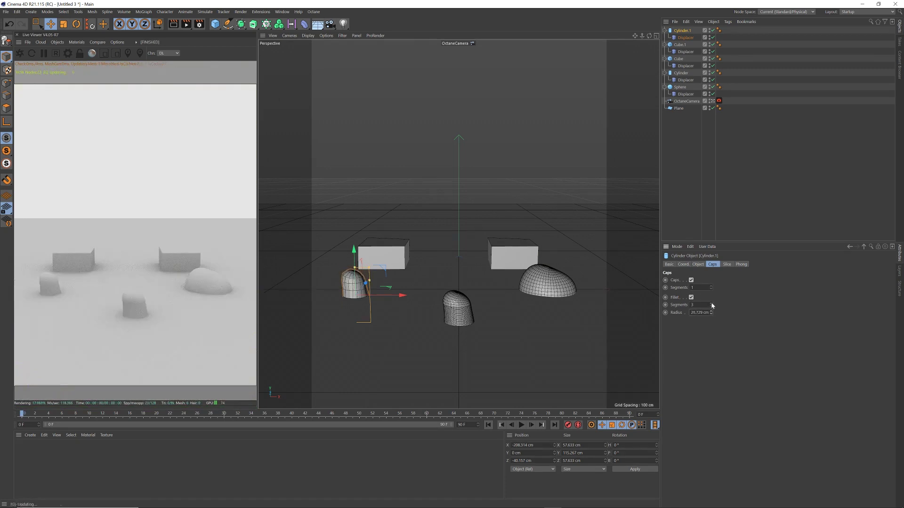
left_click(698, 265)
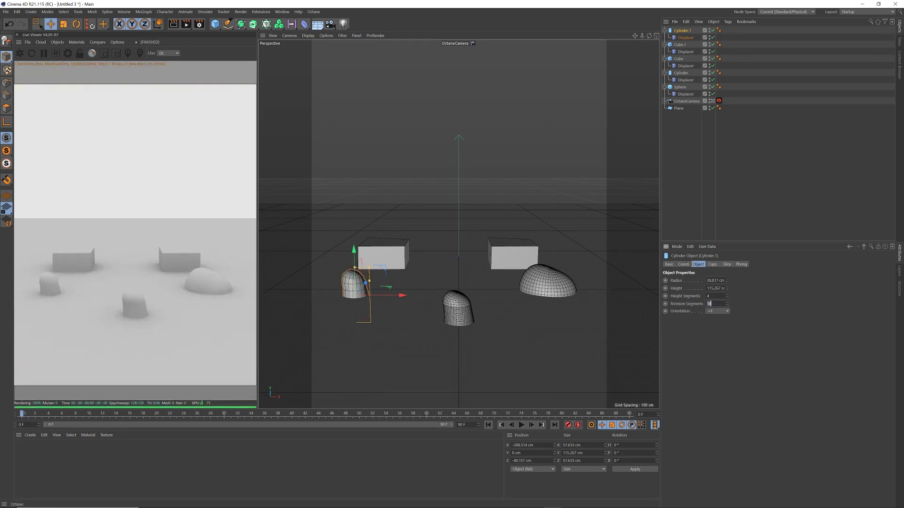
type("35")
key("Return")
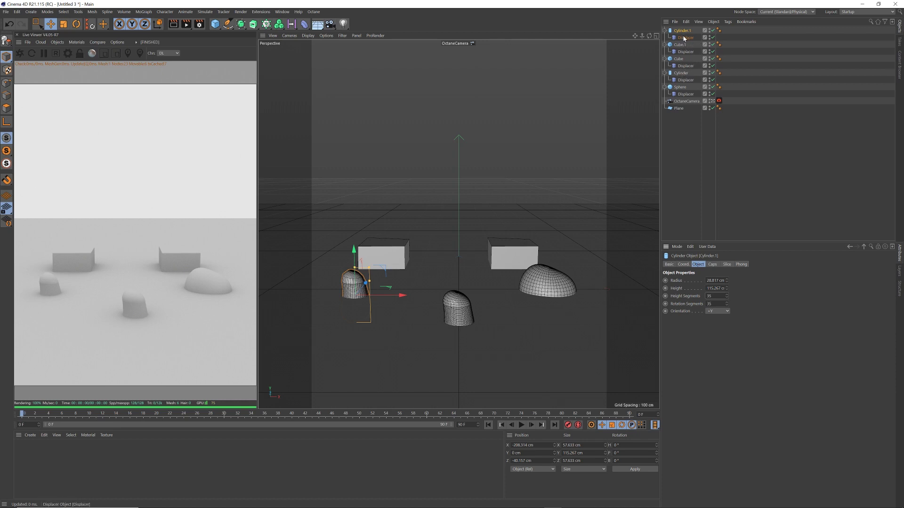
Fillet the Cube's edges at 17.729 cm radius and give it 25 segments per axis
left_click(678, 59)
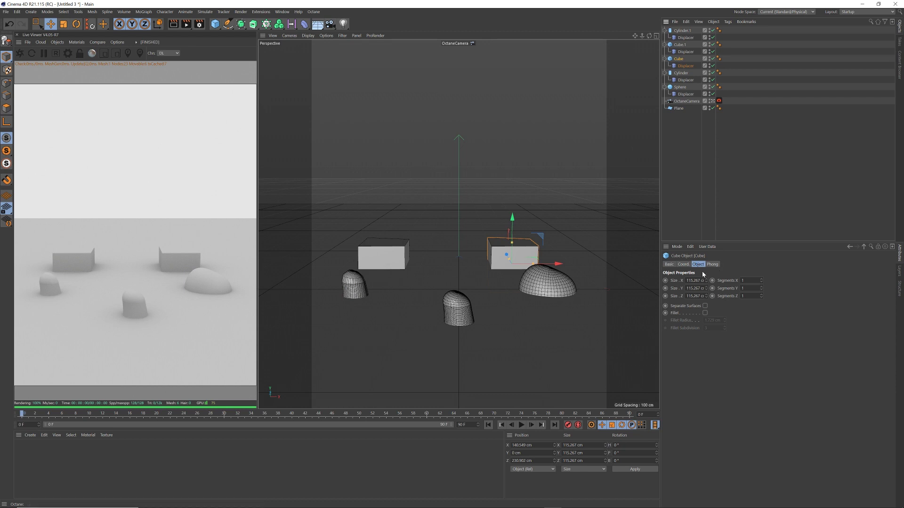
left_click(704, 313)
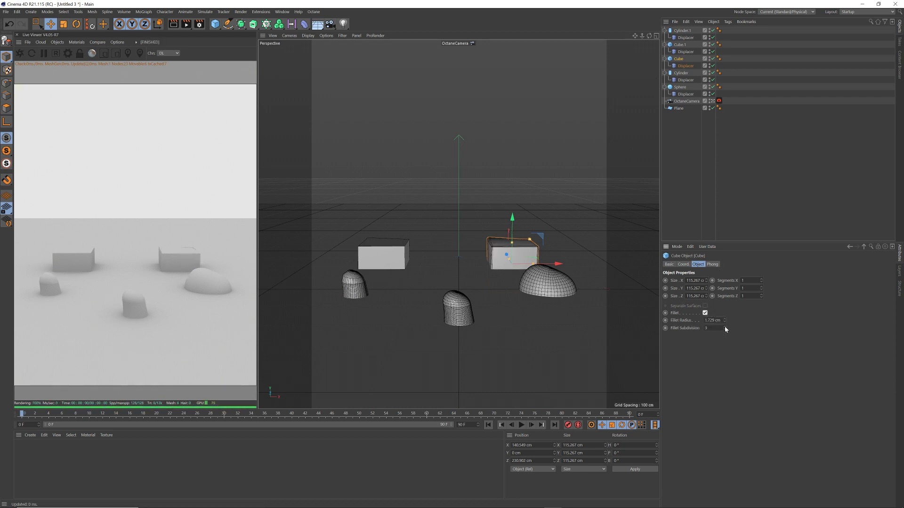
mouse_move(724, 320)
left_mouse_down()
mouse_move(725, 313)
mouse_move(724, 324)
left_mouse_up()
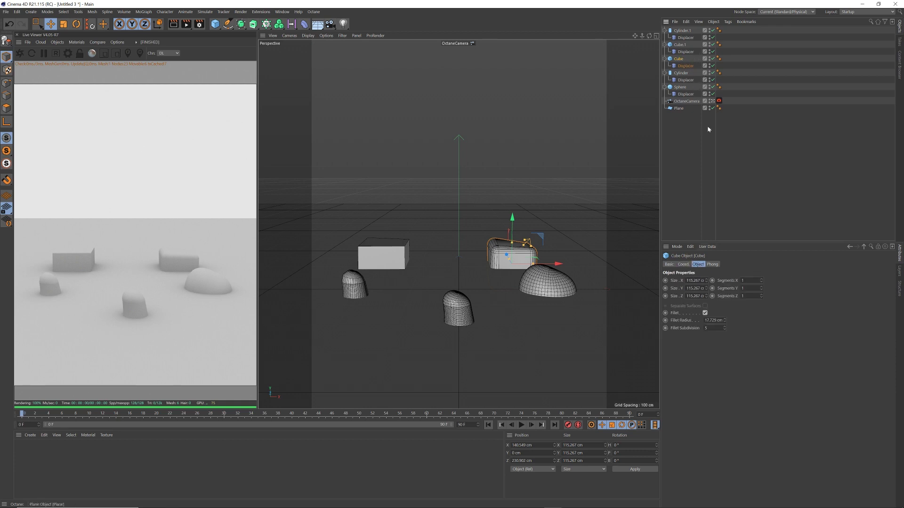
left_click(742, 280)
type("25")
key("Tab")
type("25")
key("Tab")
type("25")
key("Return")
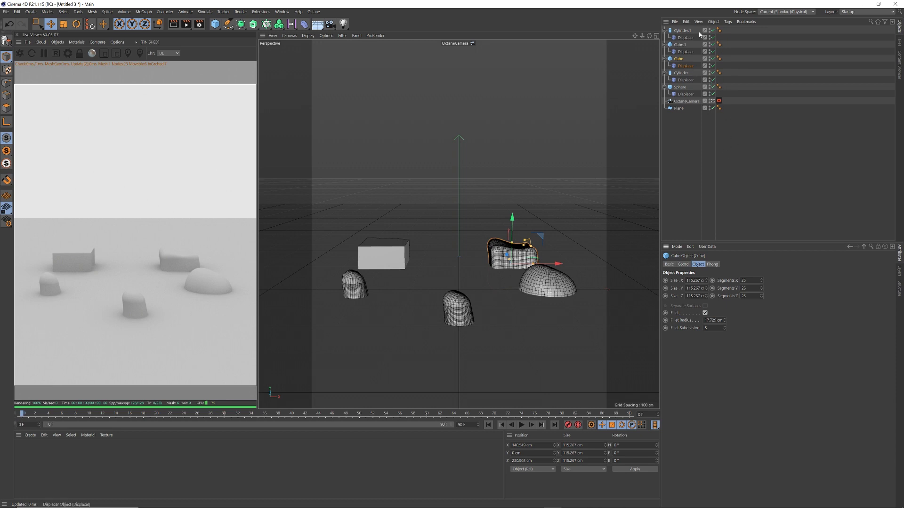
Give Cube.1 20 segments and 36.729 cm fillets with 9 subdivisions, then select all nine rocks
left_click(679, 44)
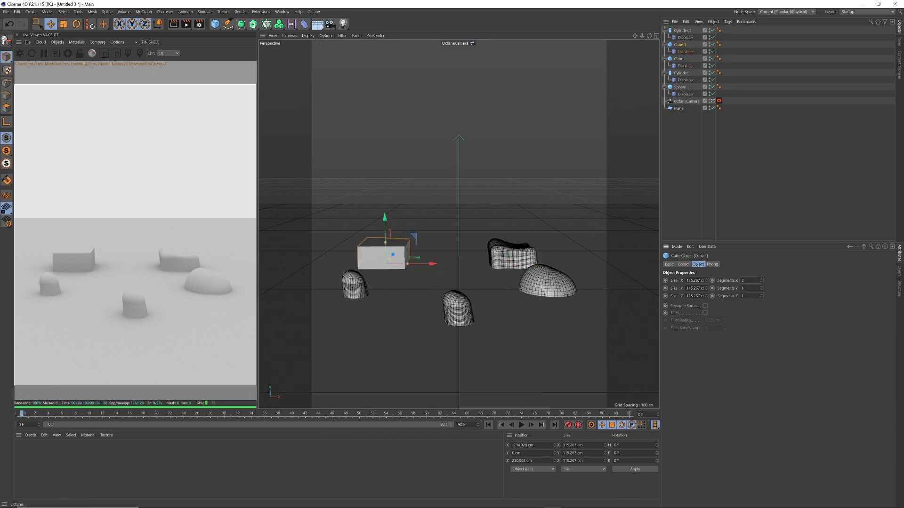
type("20")
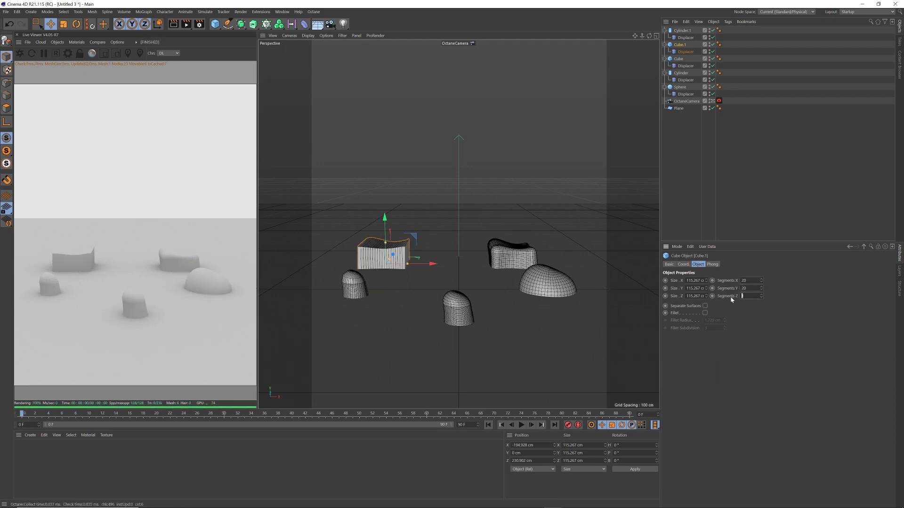
key("Tab")
type("20")
key("Return")
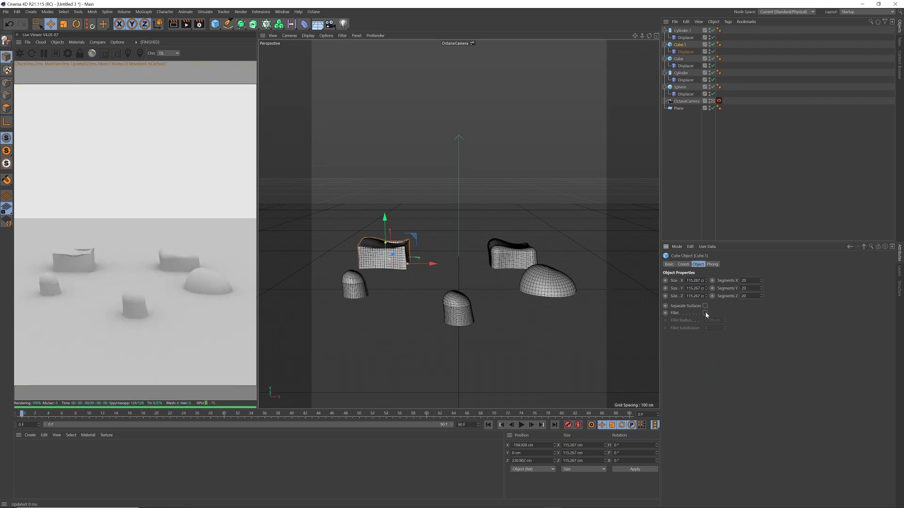
left_click(705, 312)
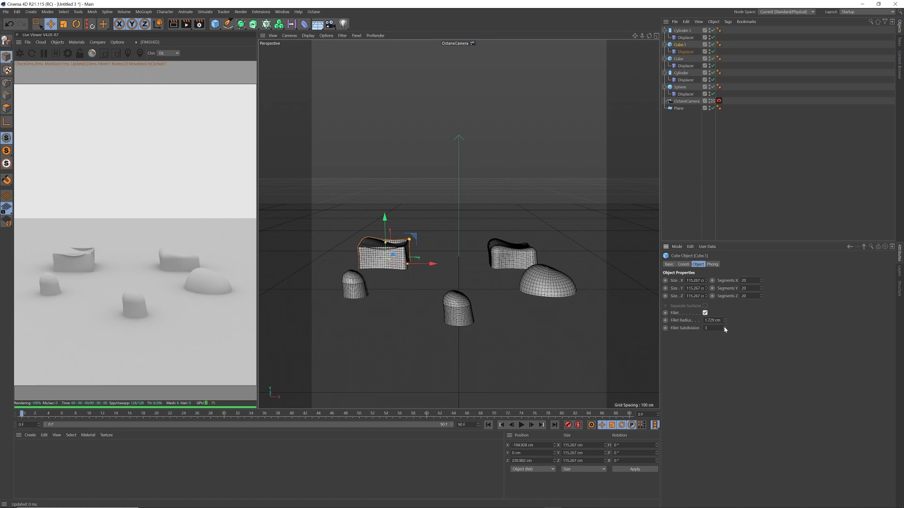
left_click_drag(724, 321, 728, 310)
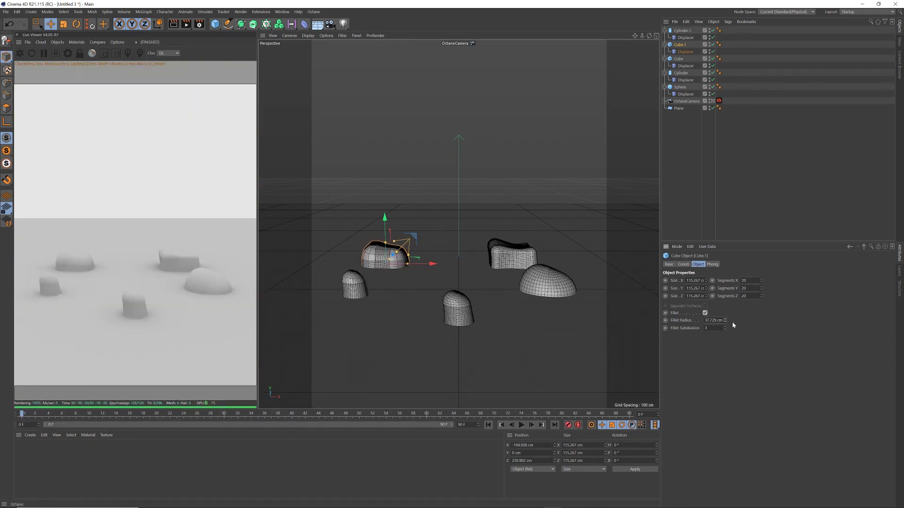
left_click(725, 327)
left_click(726, 327)
left_click(725, 327)
left_click(725, 327)
left_click(725, 327)
left_click(725, 327)
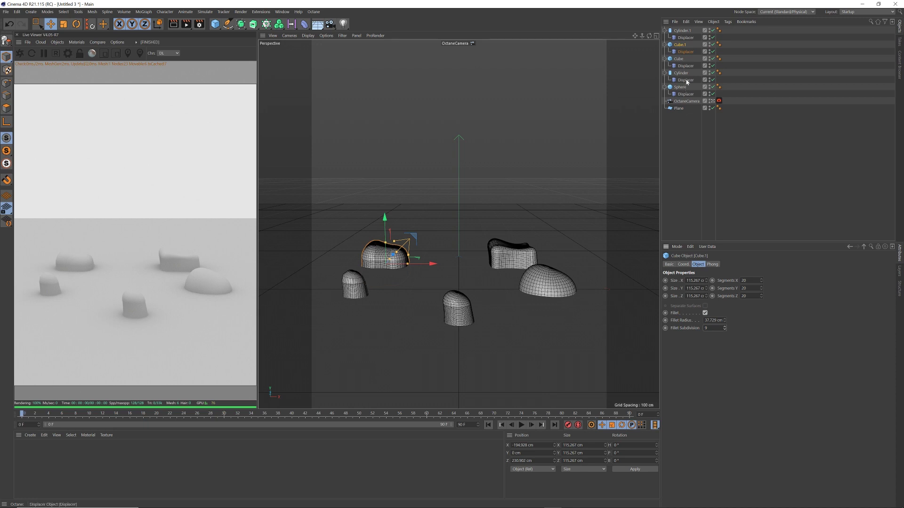
left_click(682, 31)
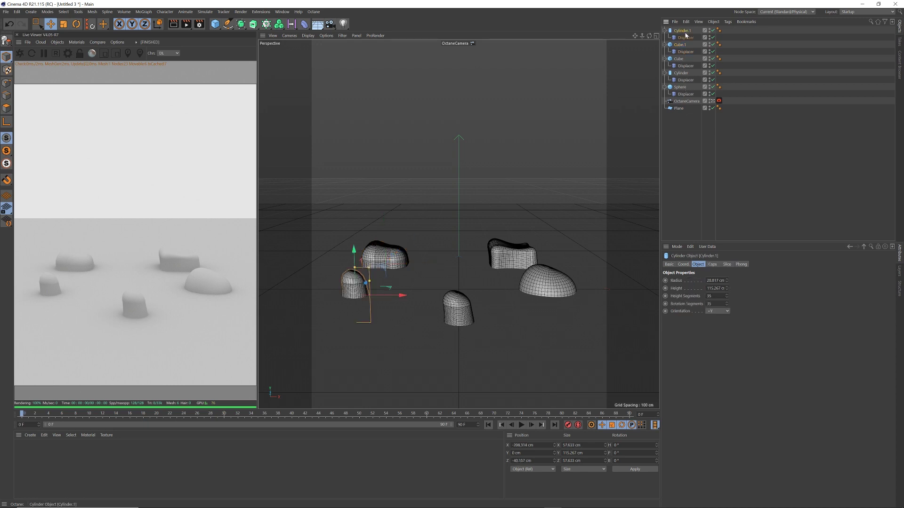
left_click(682, 88, "shift")
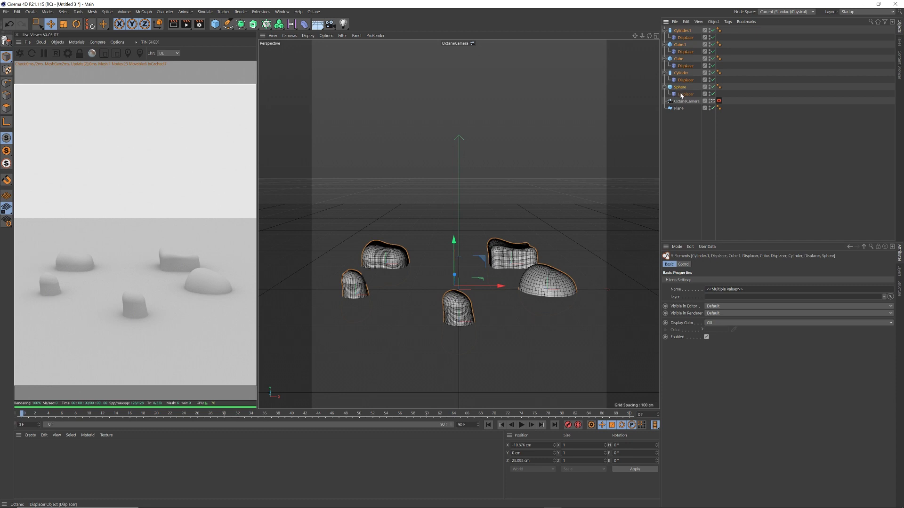
Group the selected rock objects into a new null with Alt+G and name it Rock
key("alt+g")
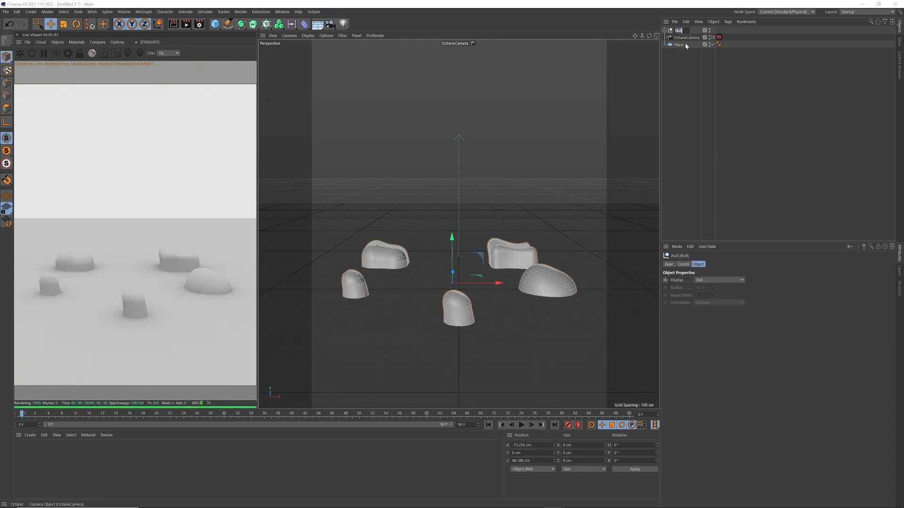
type("Rock")
key("Return")
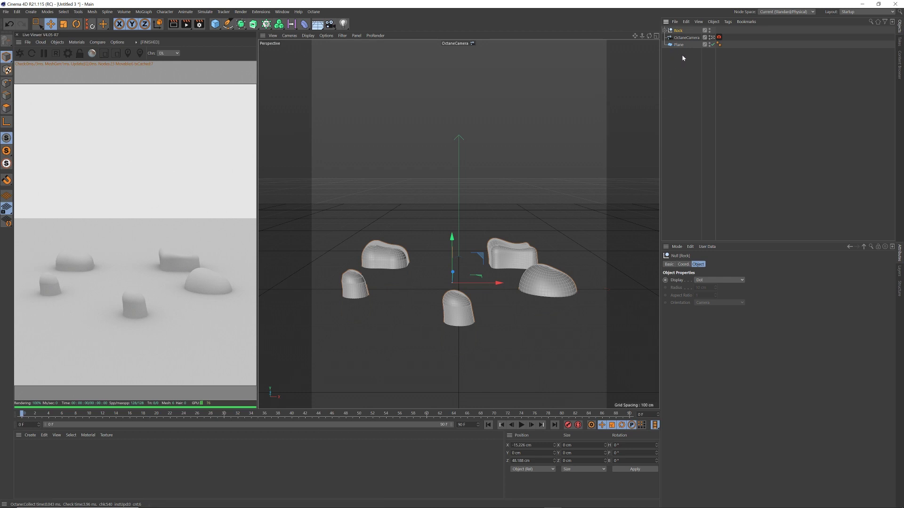
left_click(683, 57)
left_click(679, 30)
left_click(684, 75)
left_click(678, 31)
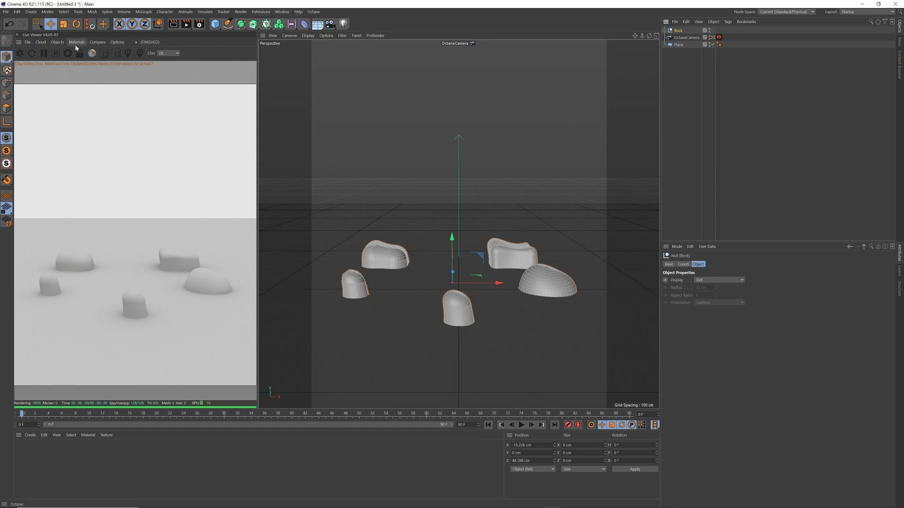
Add an Octane Daylight to the scene from the Live Viewer's Objects > Lights menu
left_click(57, 42)
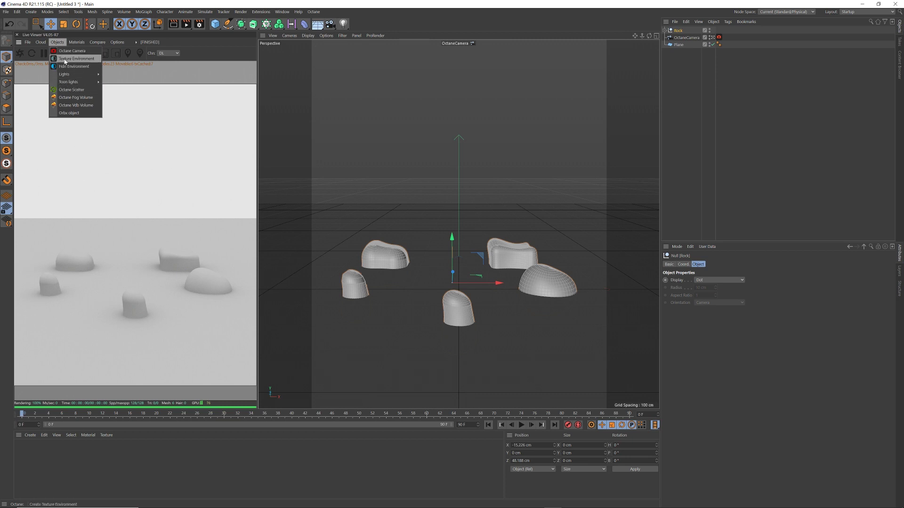
mouse_move(70, 76)
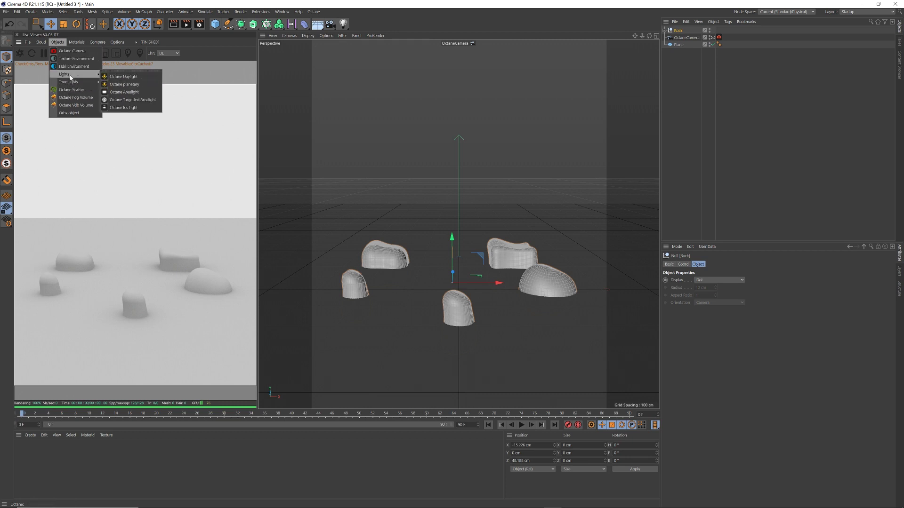
left_click(113, 77)
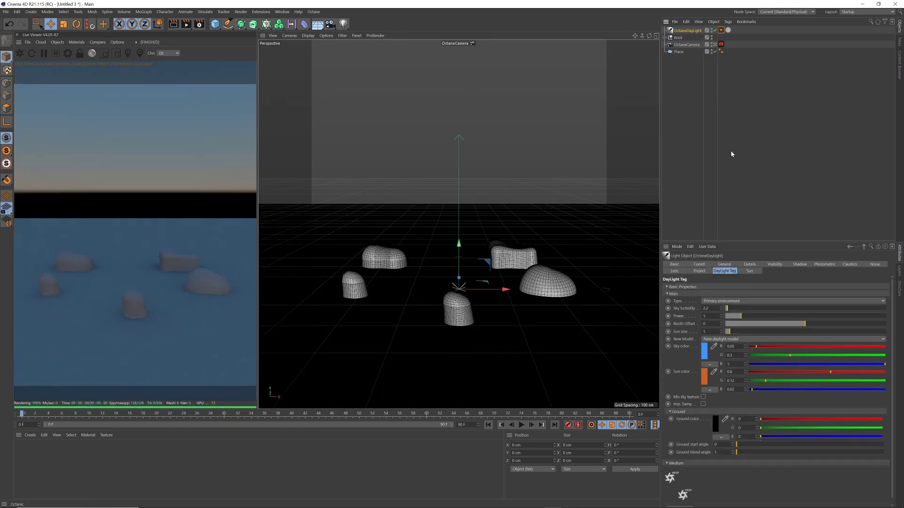
double_click(705, 308)
Rotate the daylight to pitch -60° and heading -90° on its Coord. tab
left_click(699, 265)
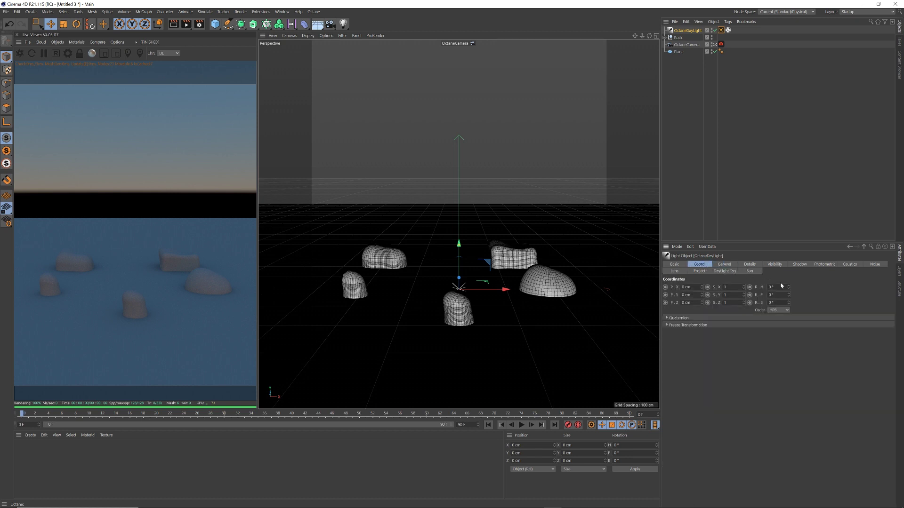
left_click_drag(789, 296, 791, 305)
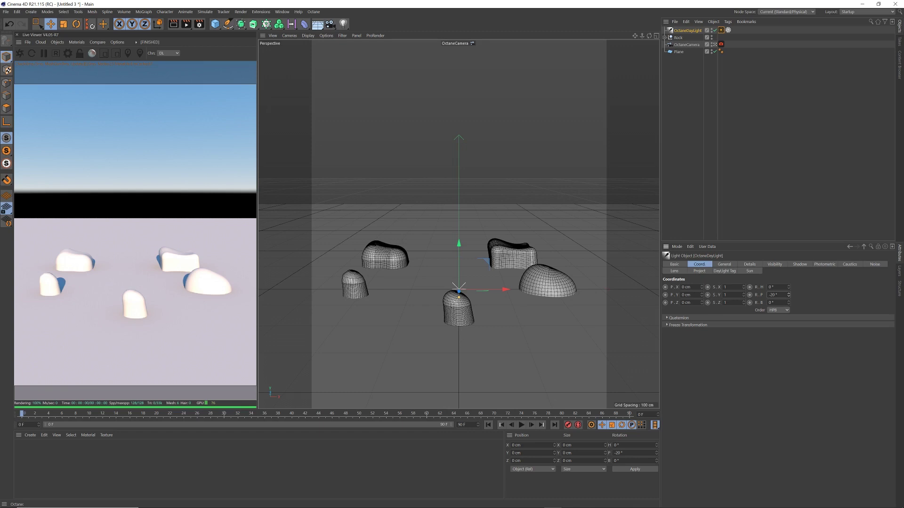
type("-60")
key("Return")
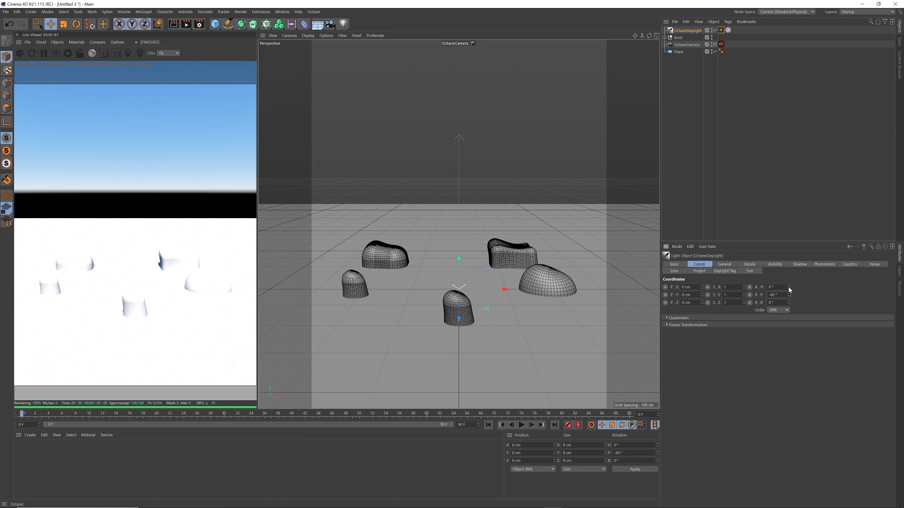
left_click_drag(788, 288, 752, 292)
type("-90")
key("Return")
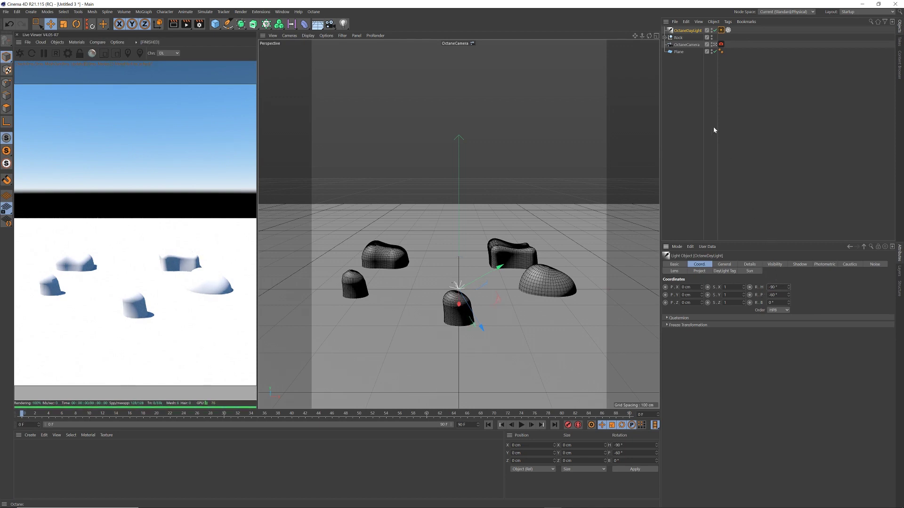
left_click(726, 271)
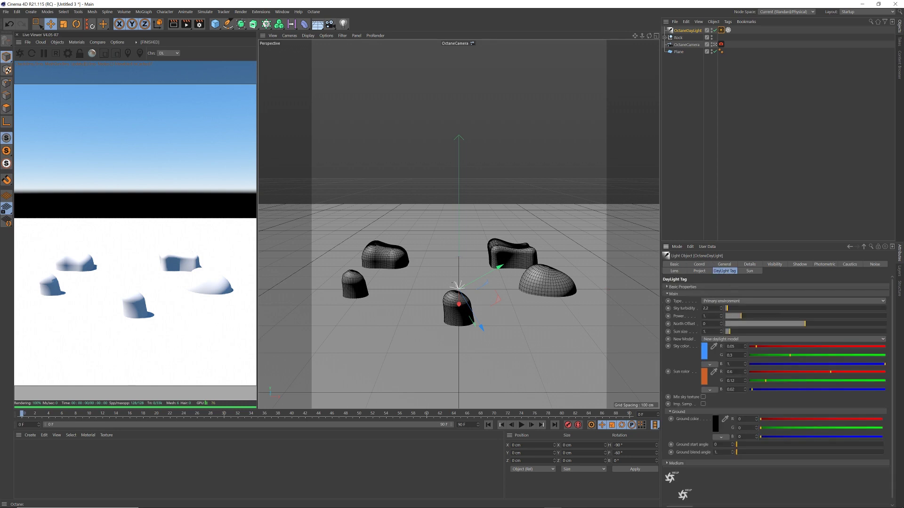
Set the daylight's sky turbidity to 8 and ground start angle to 8
left_click(708, 309)
type("8")
key("Return")
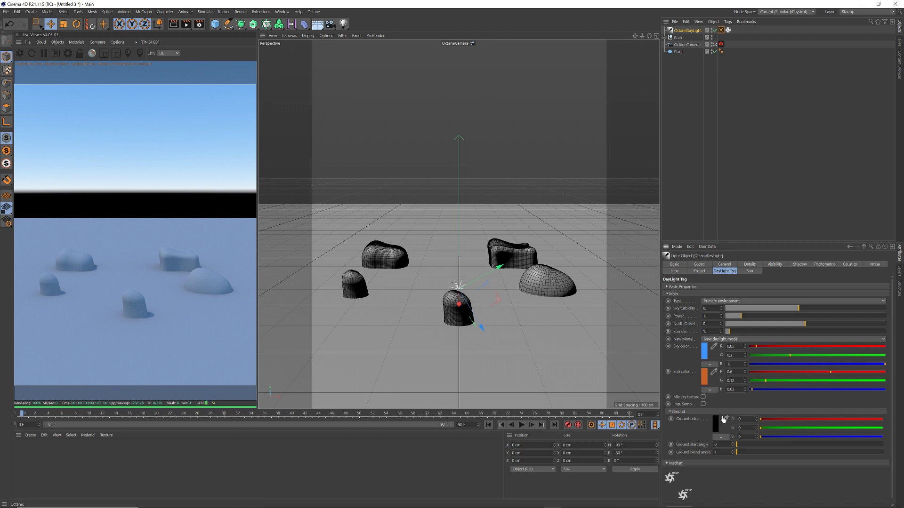
type("8")
key("Return")
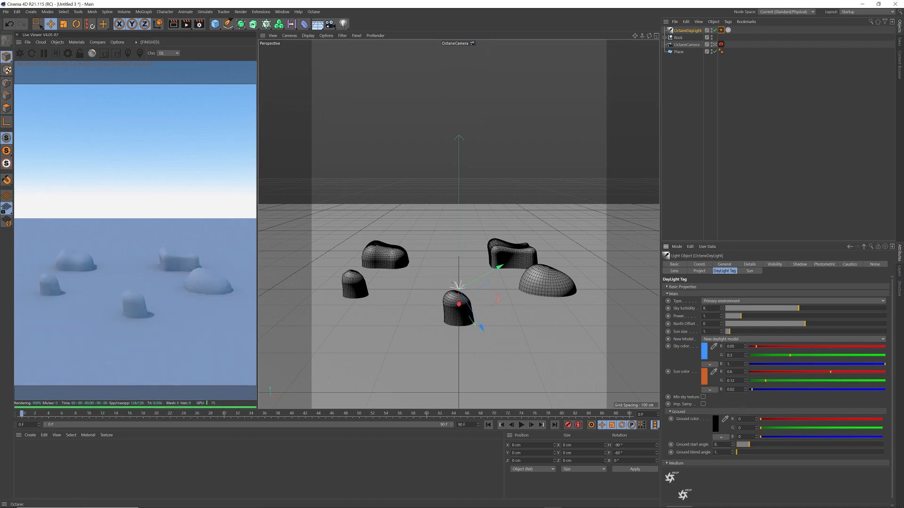
Desaturate the sky colour to white in the Color Picker
left_click(704, 350)
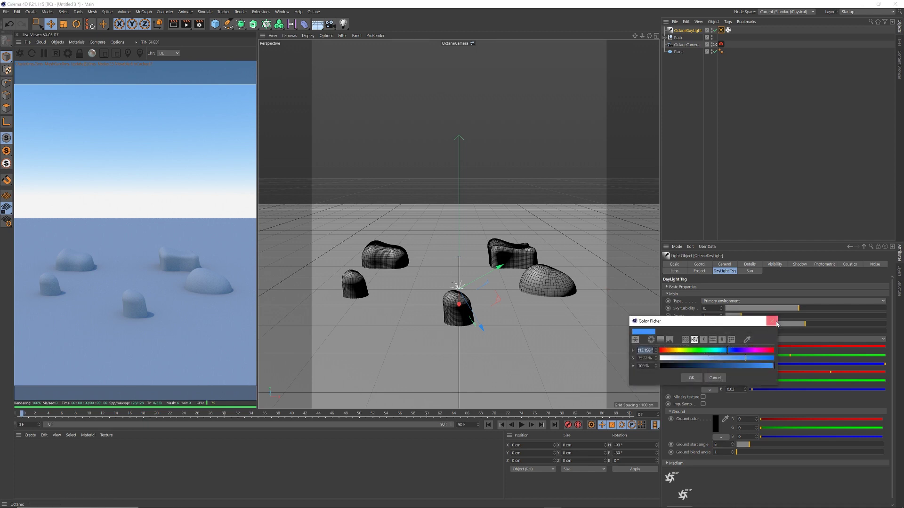
left_click(774, 322)
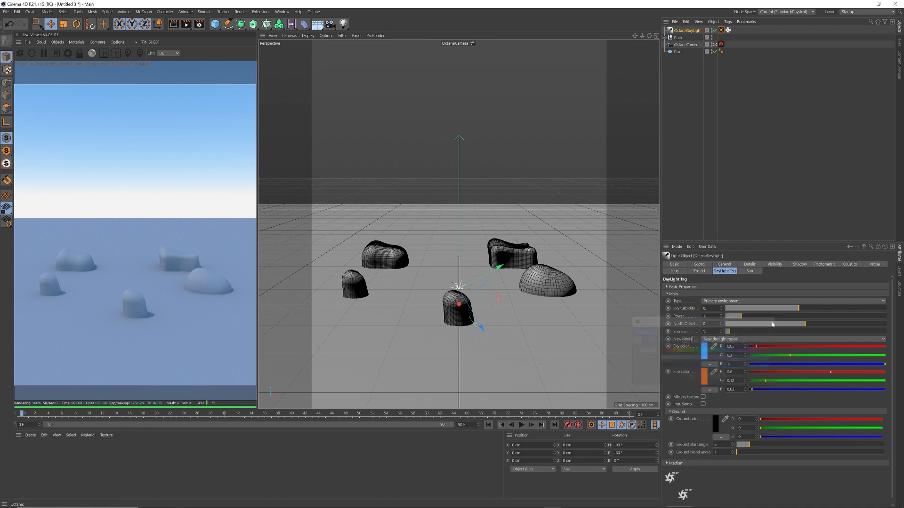
left_click(705, 352)
left_click_drag(768, 359, 662, 359)
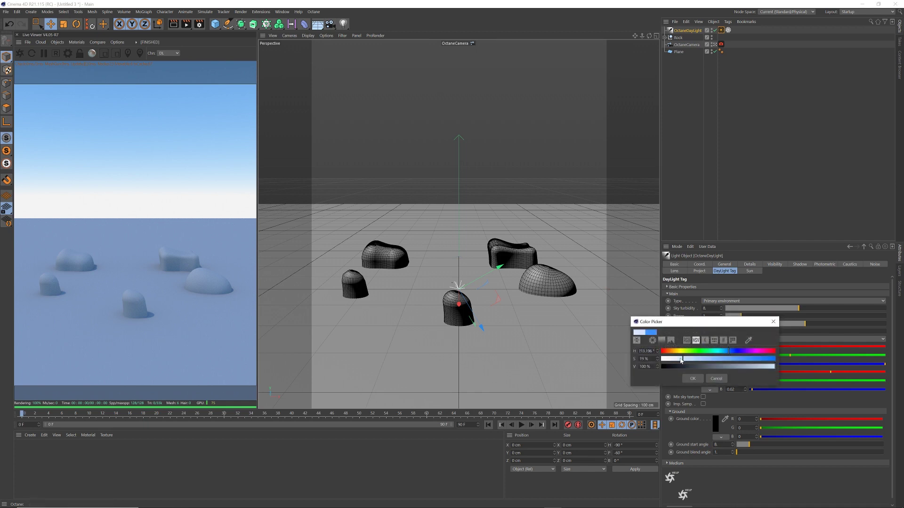
left_click(693, 378)
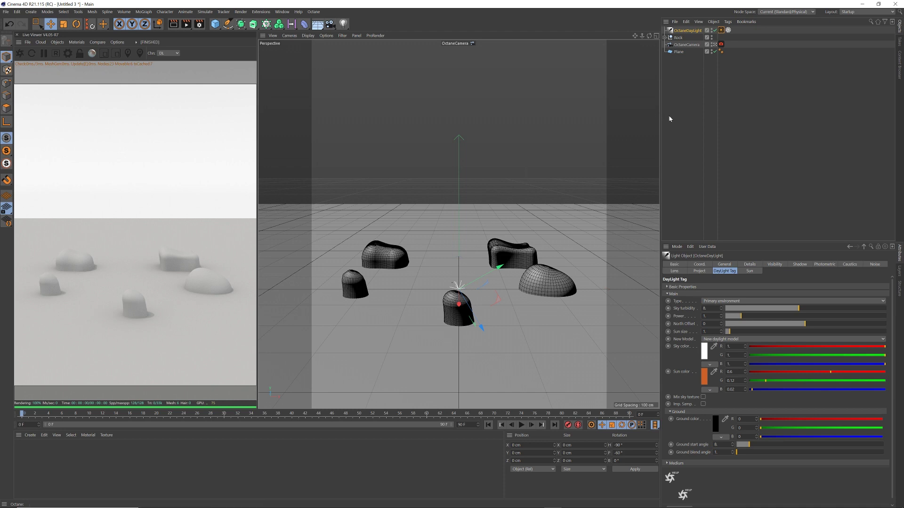
left_click(688, 80)
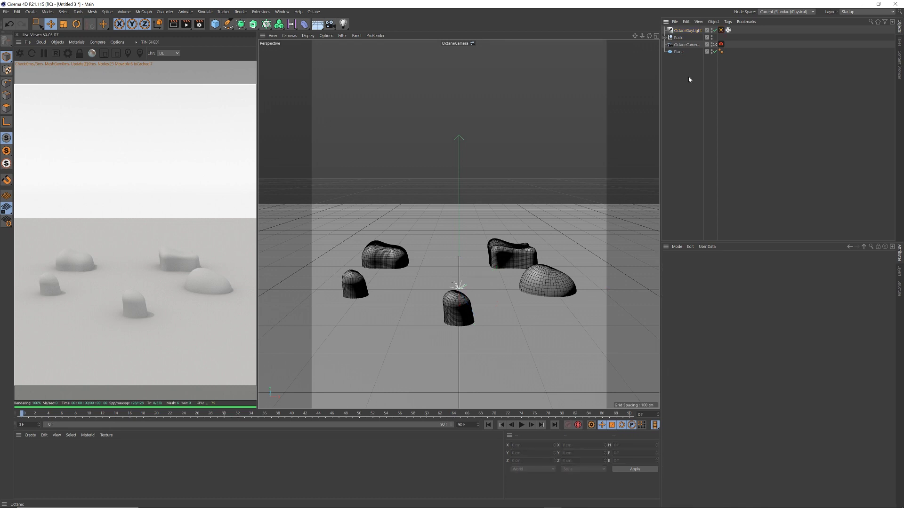
Save the scene as a new version, 5Rocks01b, in the project's C4D folder
key("ctrl+s")
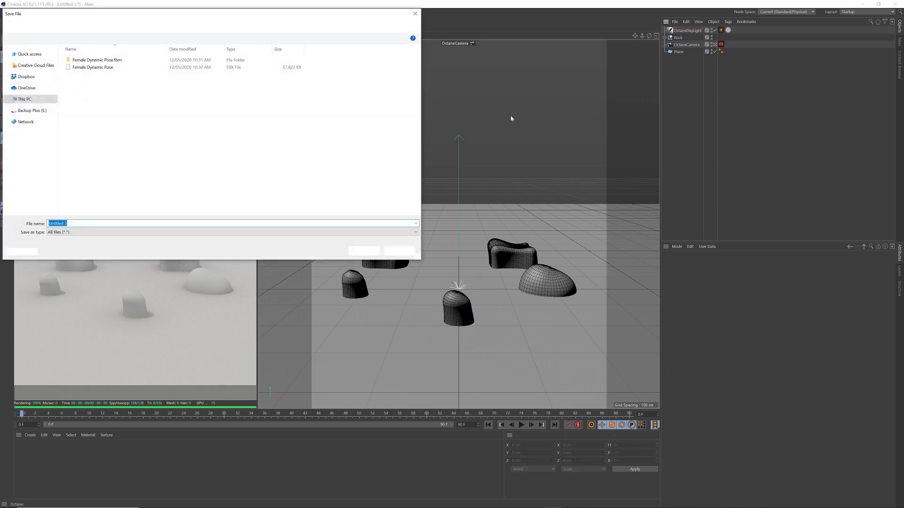
left_click(35, 27)
double_click(77, 60)
left_click(81, 67)
double_click(57, 223)
left_click(67, 223)
type("b")
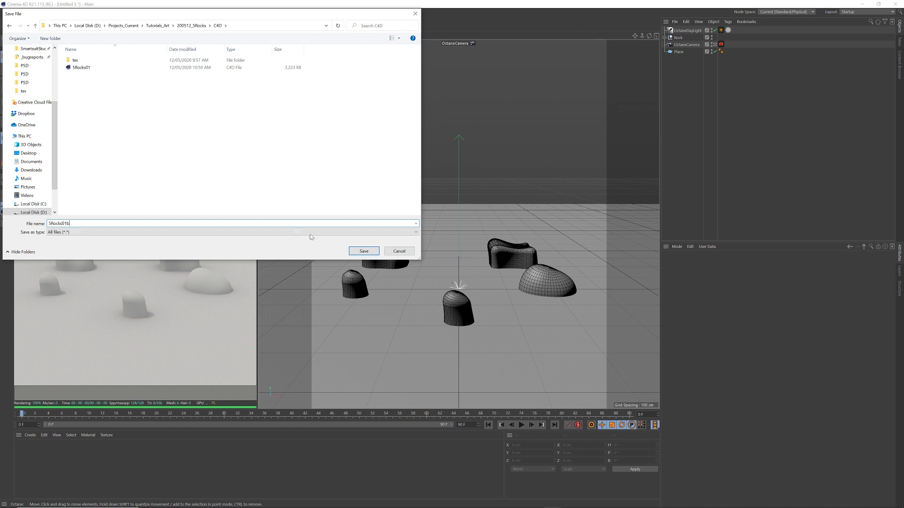
left_click(360, 251)
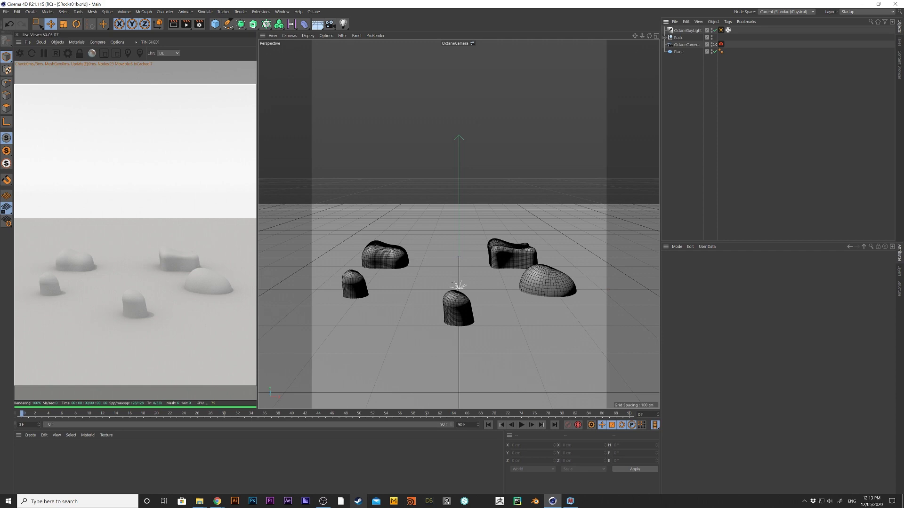
Review the Google Images rock search and the rock face 3 texture page in Chrome
left_click(216, 502)
left_click(273, 468)
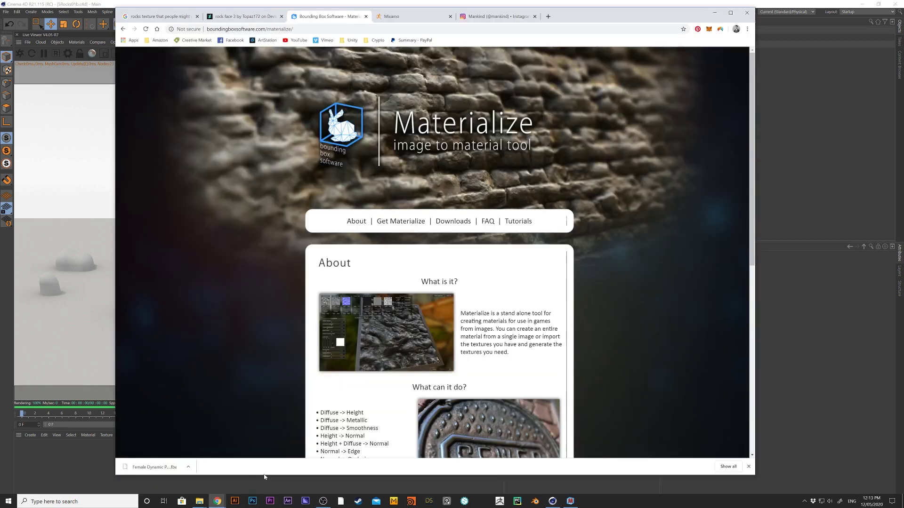
left_click(167, 16)
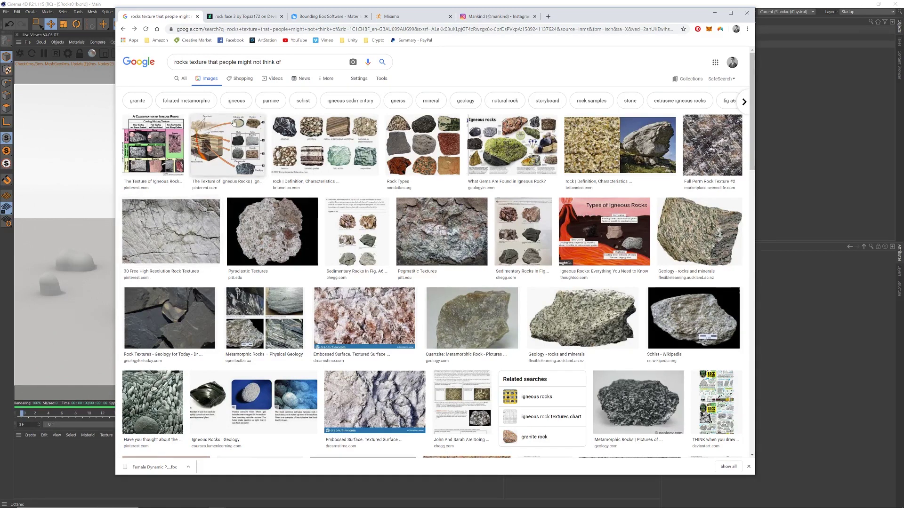
left_click(257, 17)
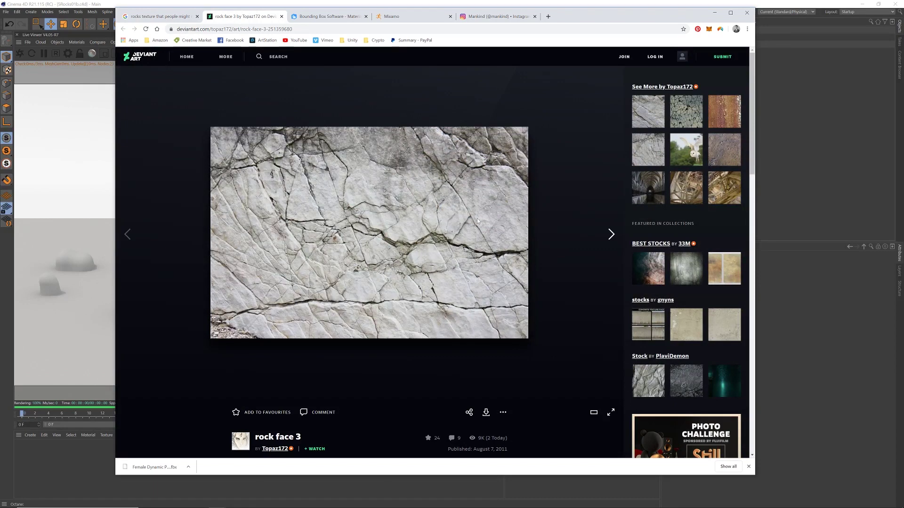
Check the downloaded texture in the New folder window, then return to the Materialize site tab
mouse_move(200, 501)
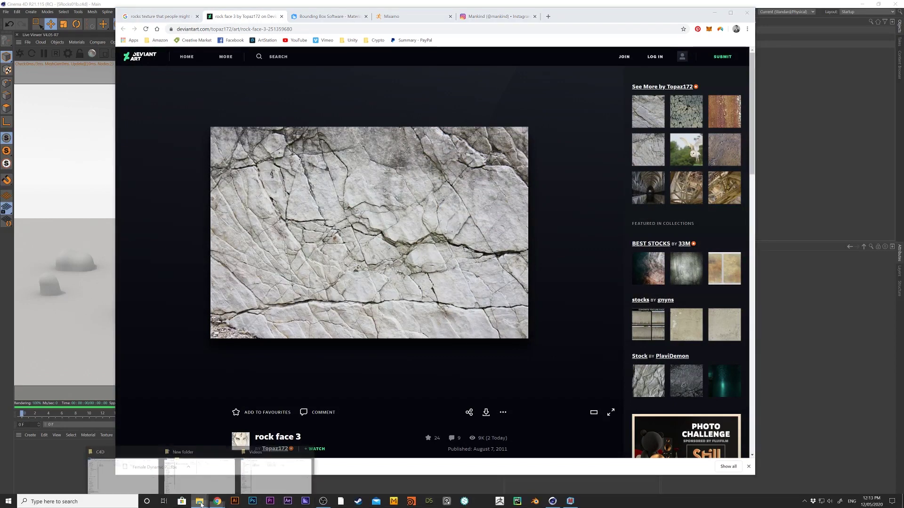
left_click(209, 485)
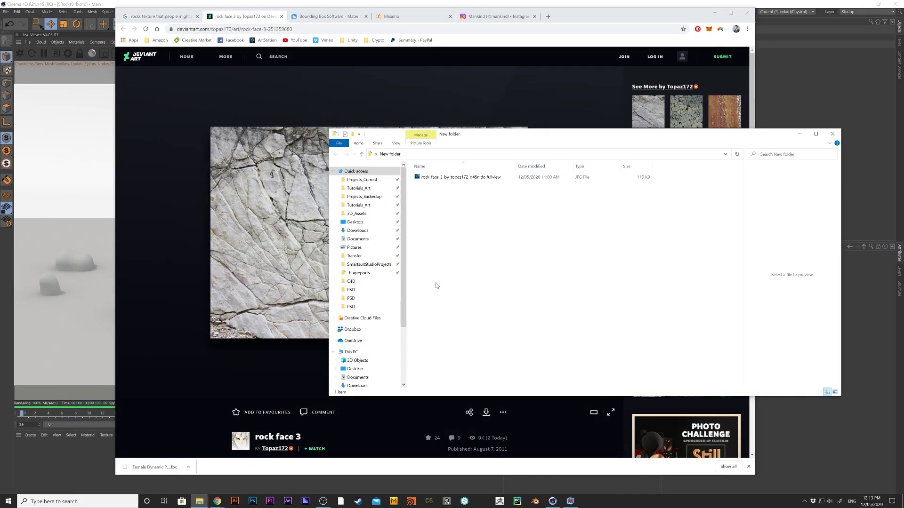
left_click_drag(547, 139, 591, 143)
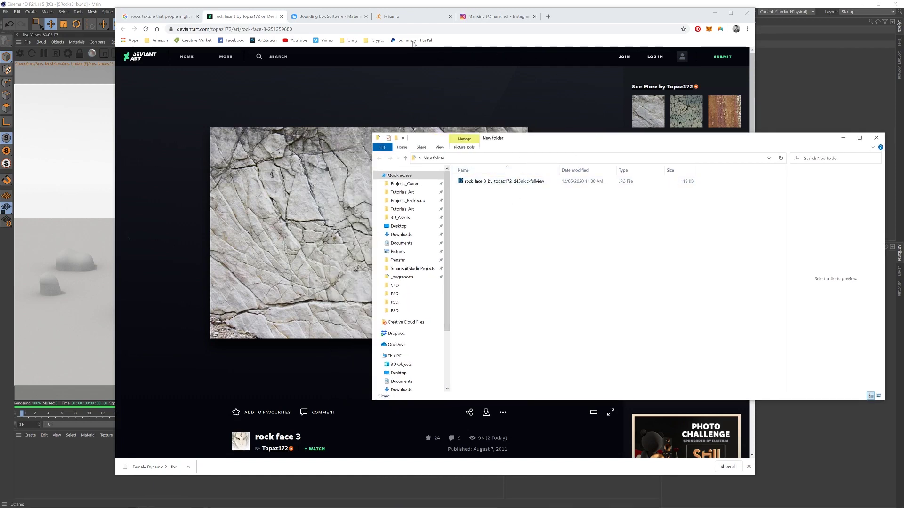
left_click(332, 19)
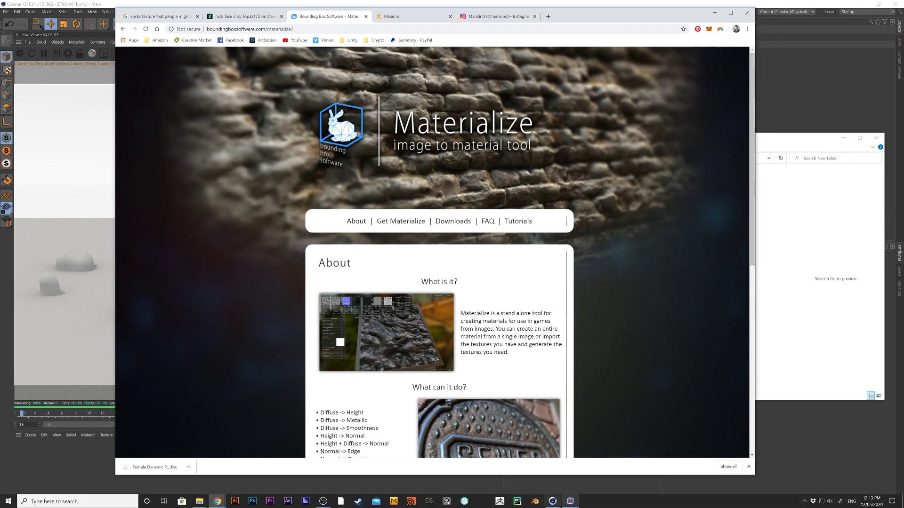
Restore the Materialize window and reposition it on screen
left_click(570, 501)
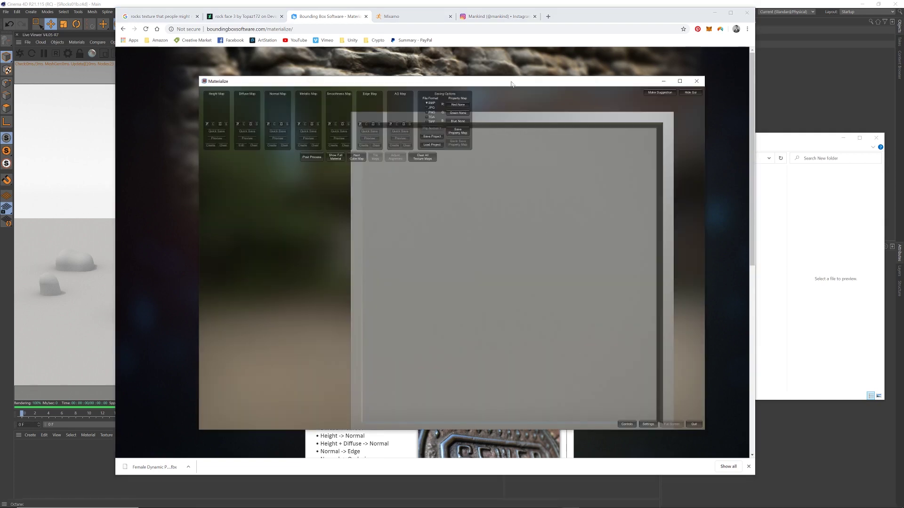
left_click_drag(513, 82, 529, 81)
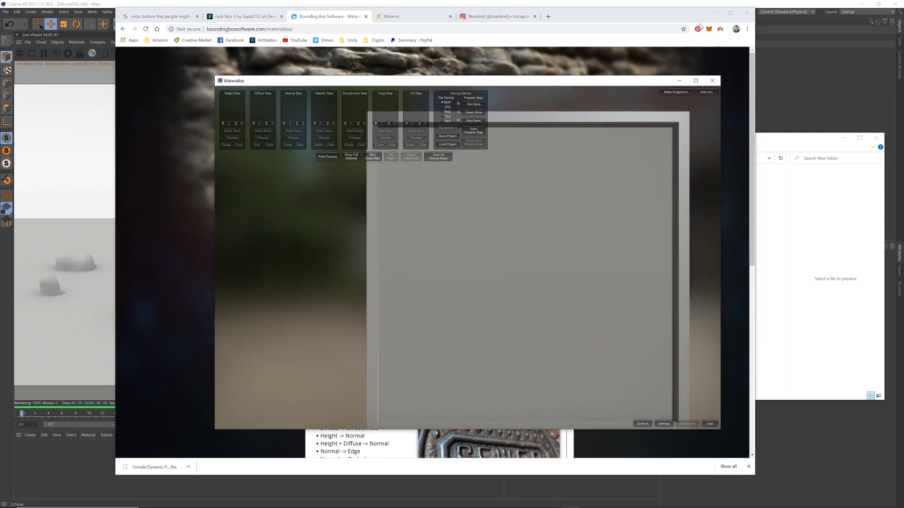
left_click(714, 13)
mouse_move(621, 85)
left_mouse_down()
mouse_move(634, 83)
mouse_move(610, 82)
left_mouse_up()
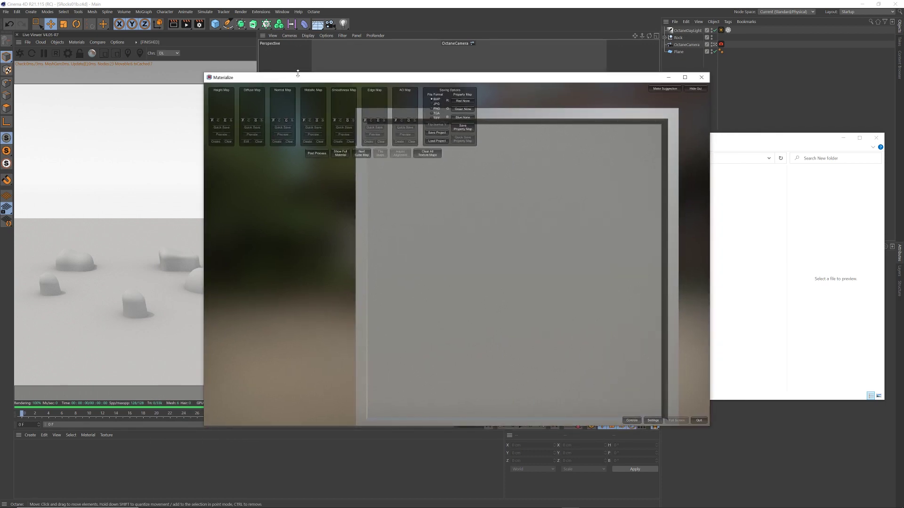
left_click_drag(298, 77, 293, 74)
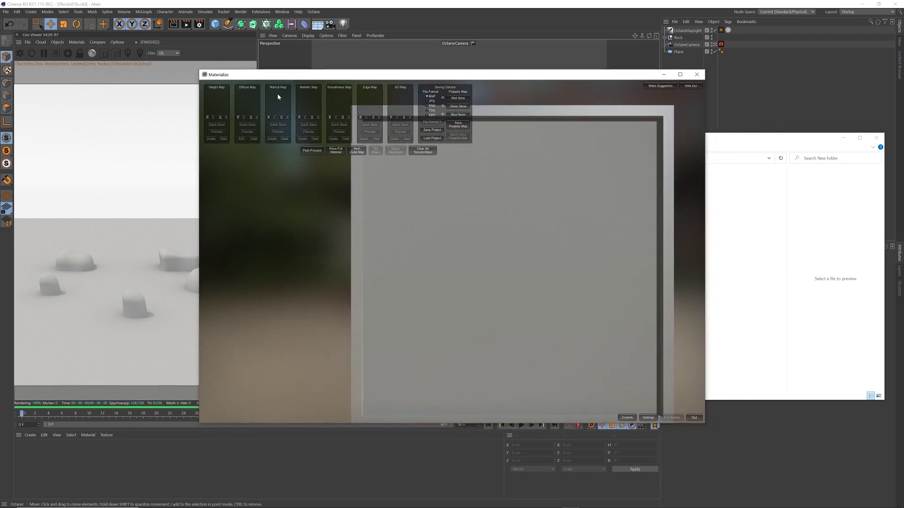
left_click_drag(297, 77, 294, 80)
Load the rock_face jpg from Desktop\New folder as the diffuse map
left_click(247, 121)
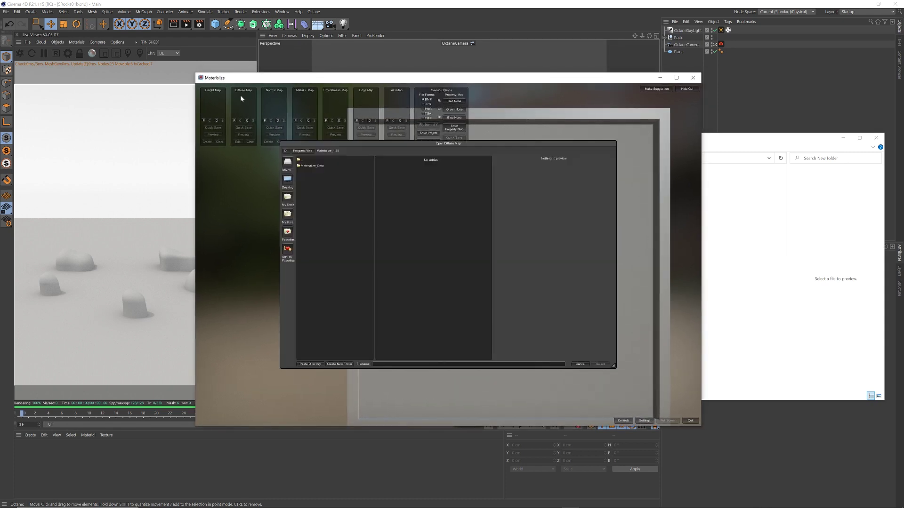
left_click(287, 181)
double_click(316, 166)
left_click(414, 163)
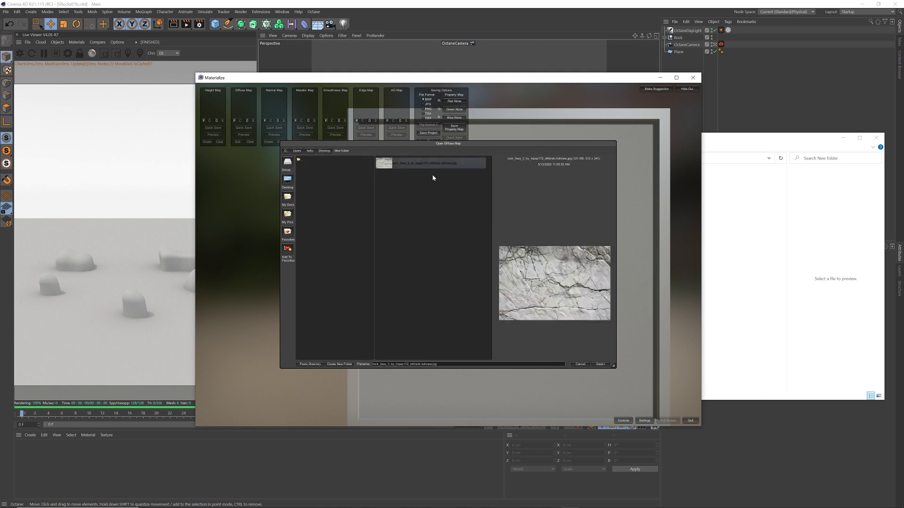
left_click(600, 364)
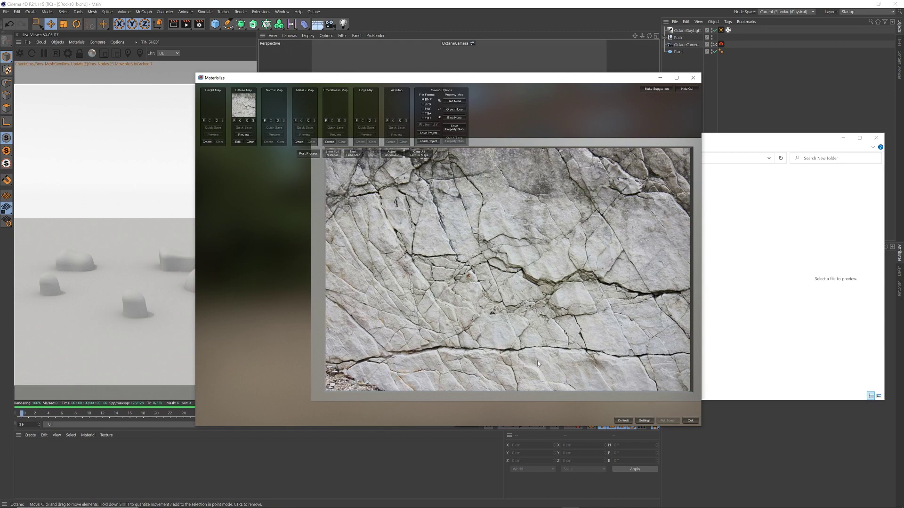
Set the diffuse map's Remove Shadow to 0.4230 and Final Bias to 0.2019, then begin a height map
left_click_drag(537, 362, 345, 179)
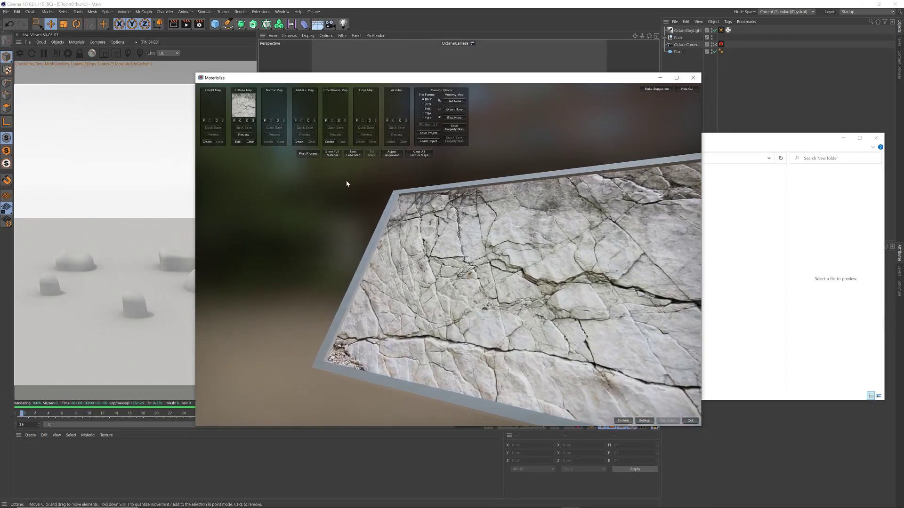
left_click(238, 142)
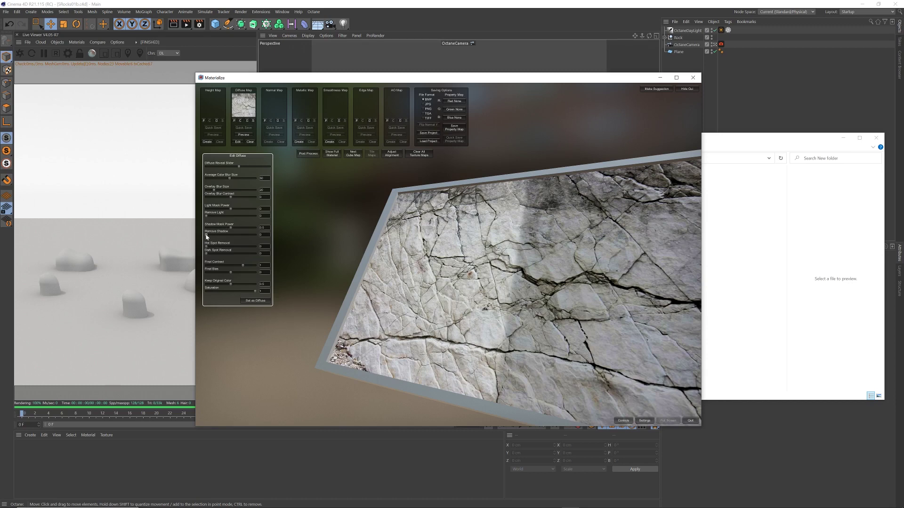
left_click_drag(206, 234, 233, 228)
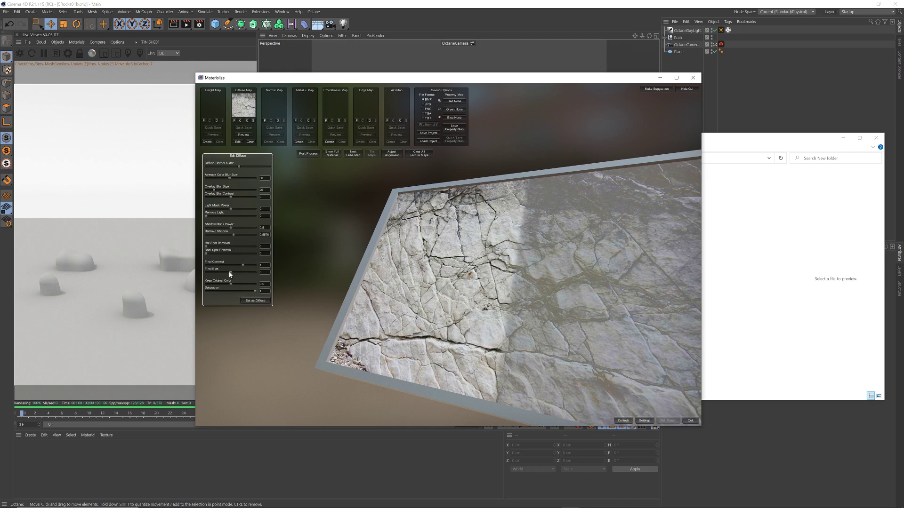
left_click_drag(231, 273, 243, 274)
left_click(259, 301)
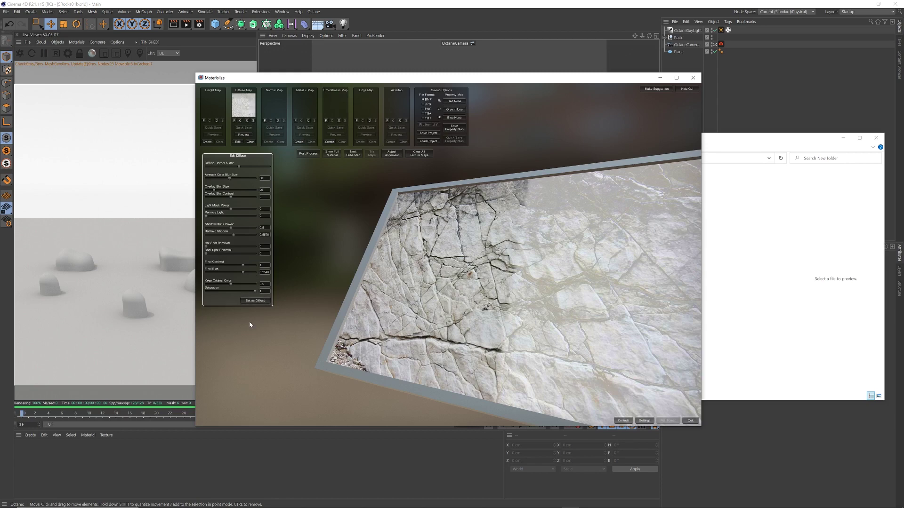
left_click(207, 142)
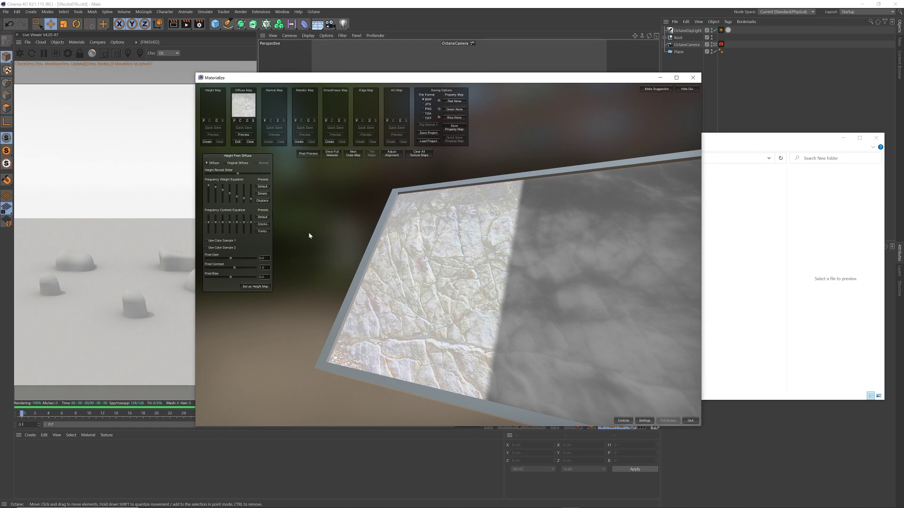
Generate a height map from Original Diffuse with the Details preset and set it as the height map
left_click(226, 163)
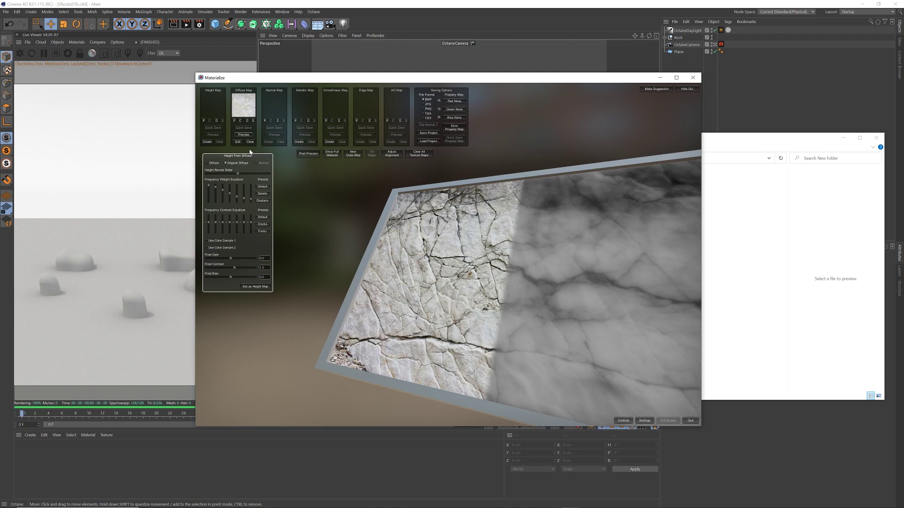
left_click(262, 193)
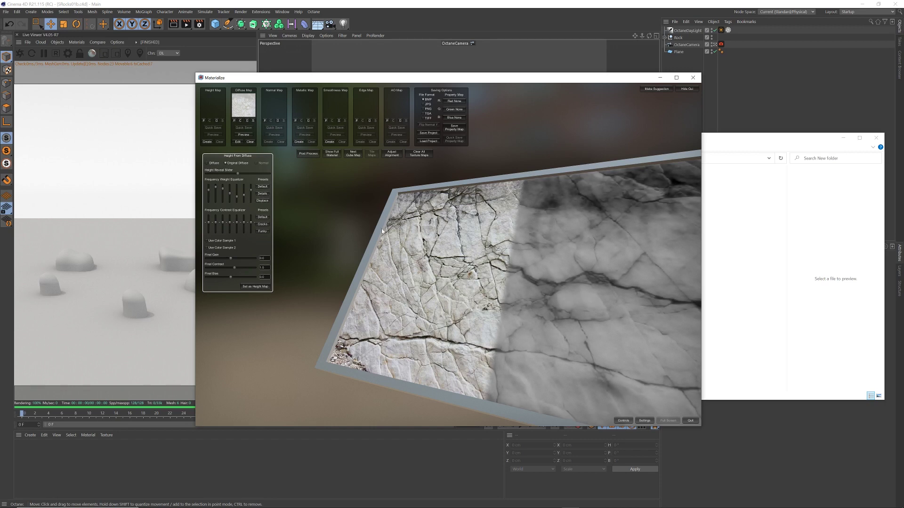
left_click(256, 287)
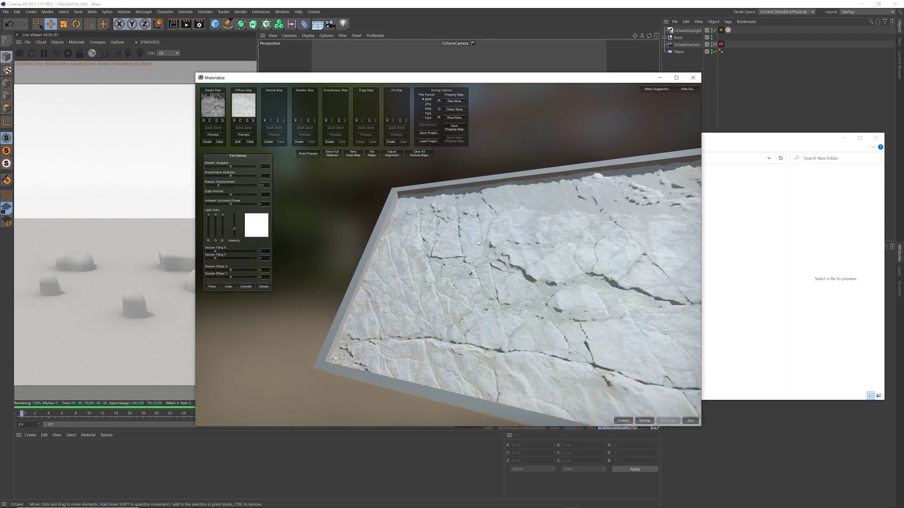
left_click_drag(539, 318, 514, 293)
Save the Materialize project as rocky into Desktop\New folder with its diffuse and height BMPs
left_click(430, 133)
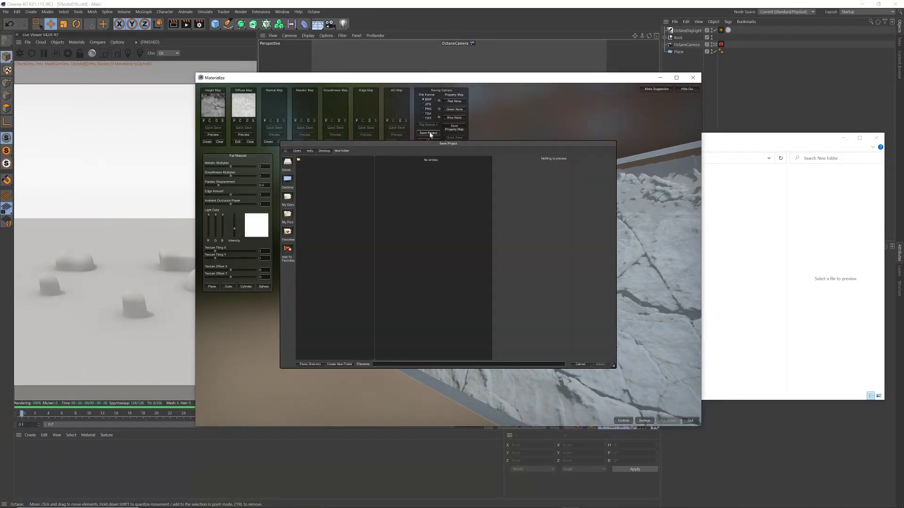
left_click(290, 181)
left_click(309, 166)
left_click(600, 364)
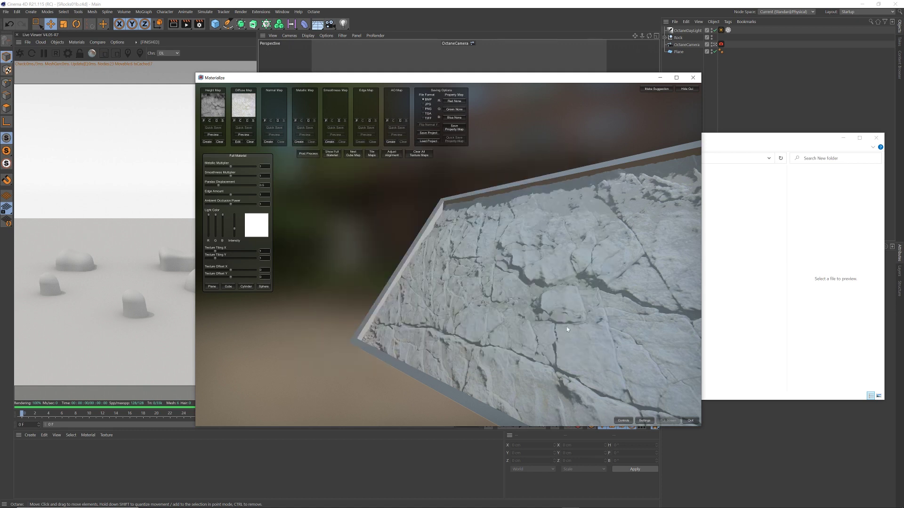
Preview the saved rocky_diffuse, rocky_diffuseOriginal and rocky_height files in New folder
left_click(737, 140)
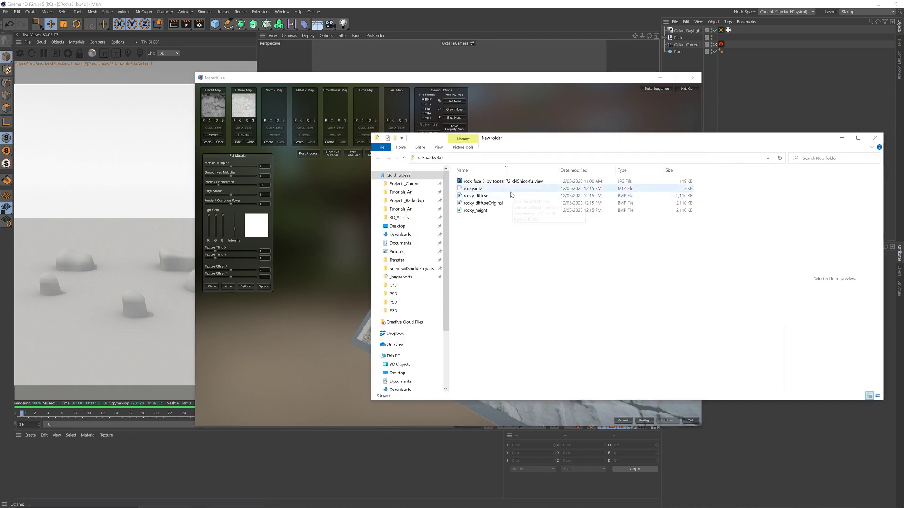
left_click_drag(538, 140, 535, 145)
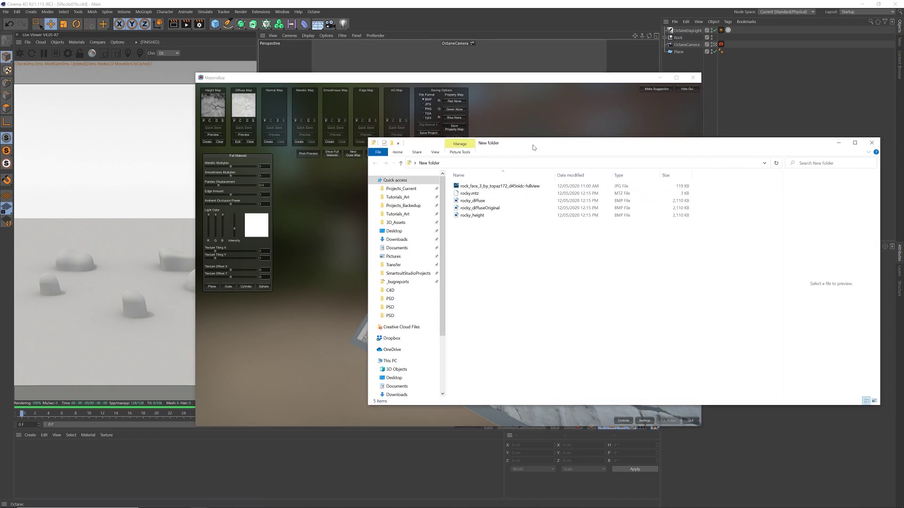
left_click(492, 201)
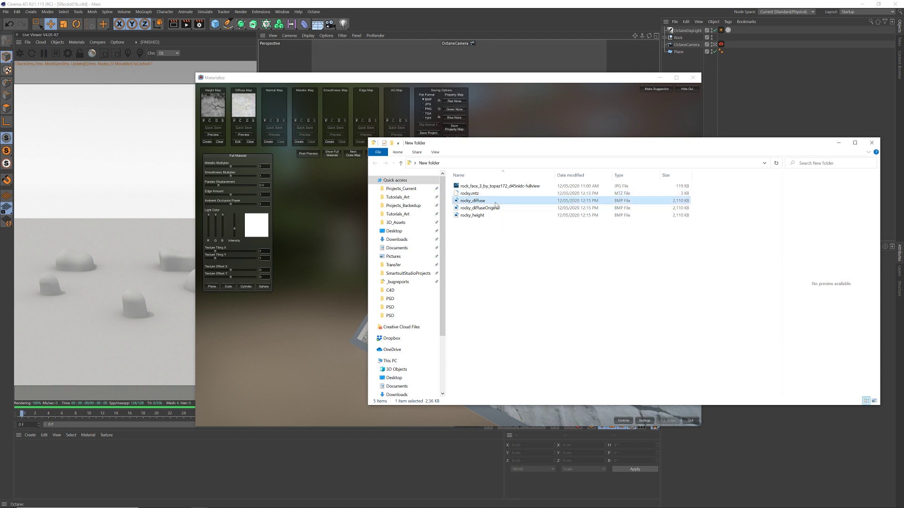
left_click(504, 208)
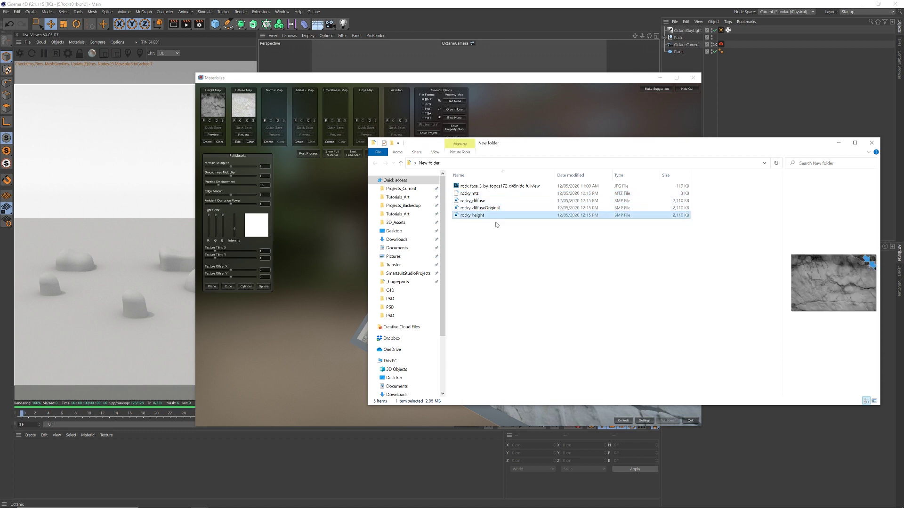
left_click(491, 201)
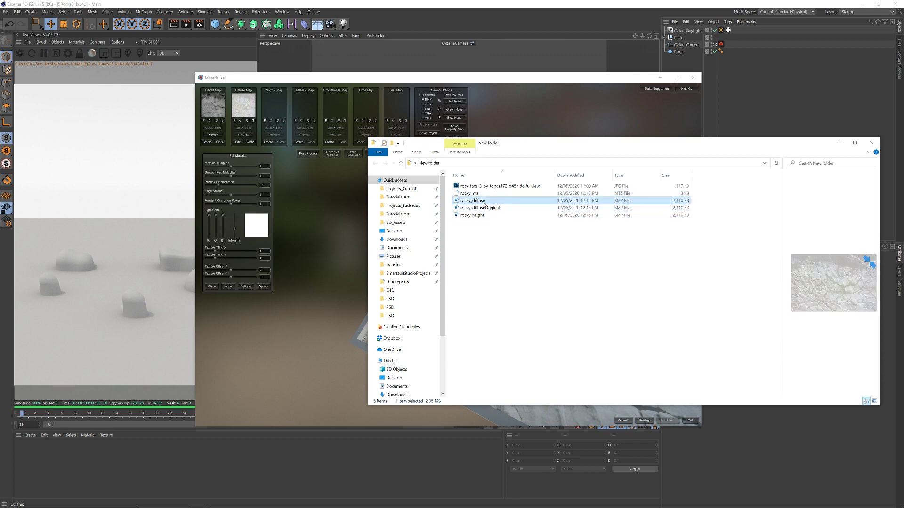
left_click(491, 217)
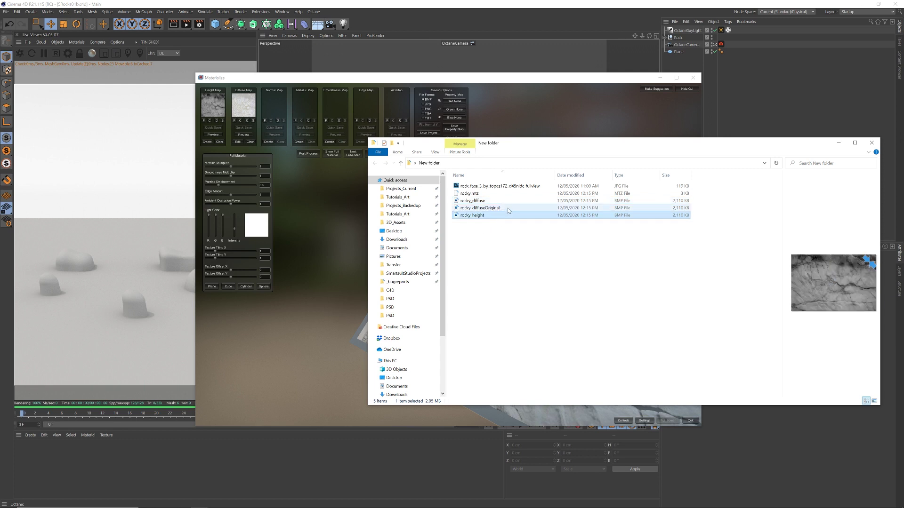
left_click(499, 186)
left_click(502, 215, "shift")
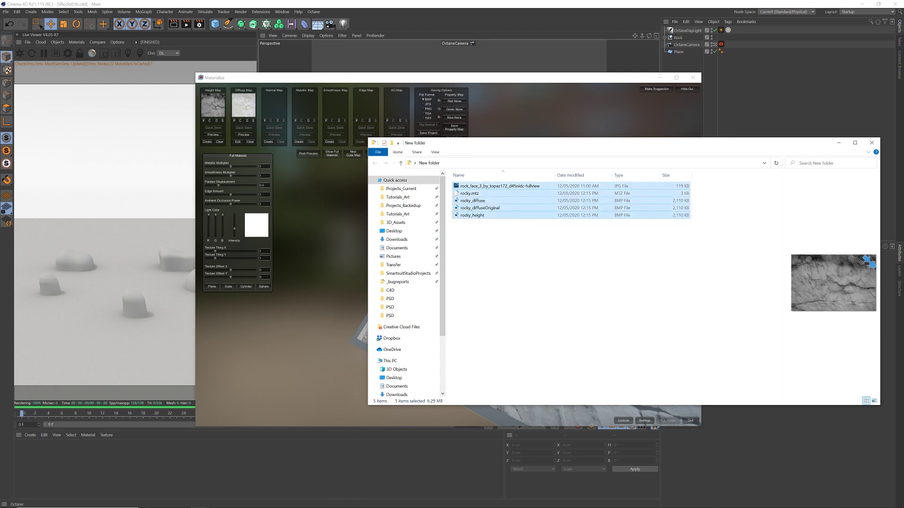
Bring the tex folder window forward, reposition it, and return to Materialize
left_click(199, 502)
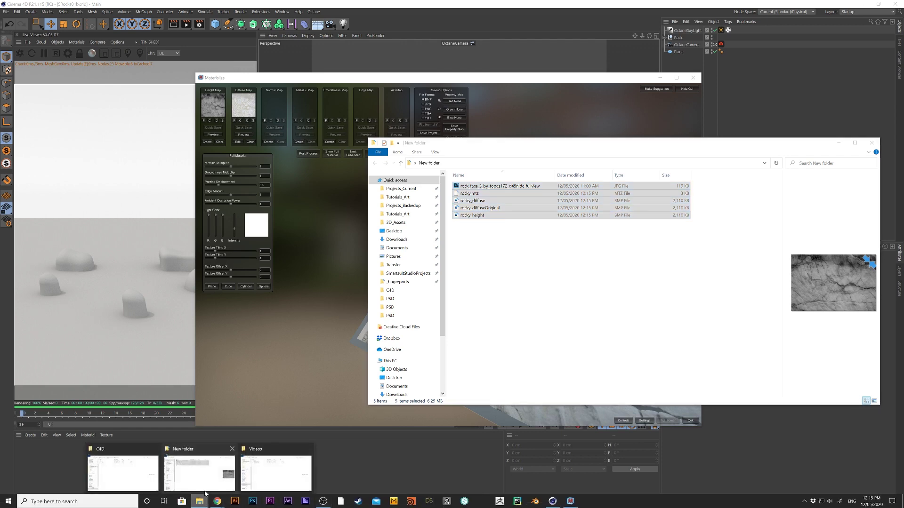
left_click(139, 479)
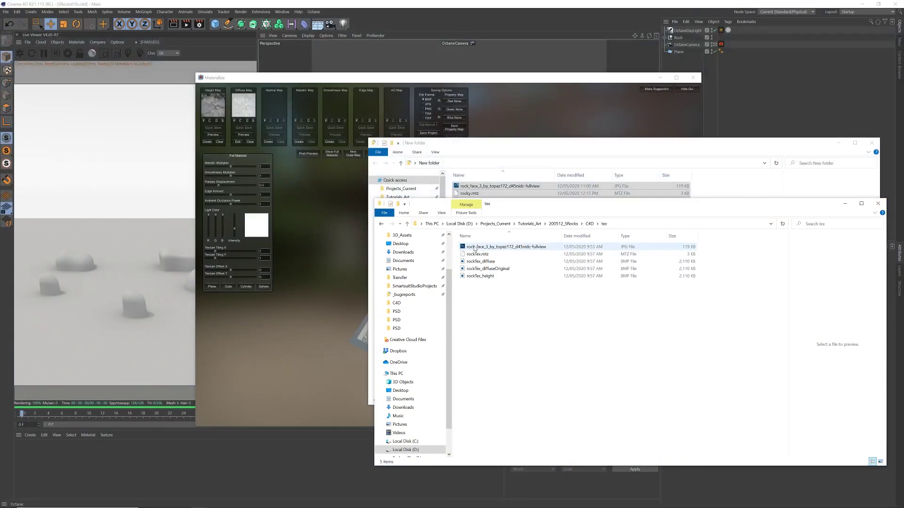
left_click_drag(467, 206, 443, 201)
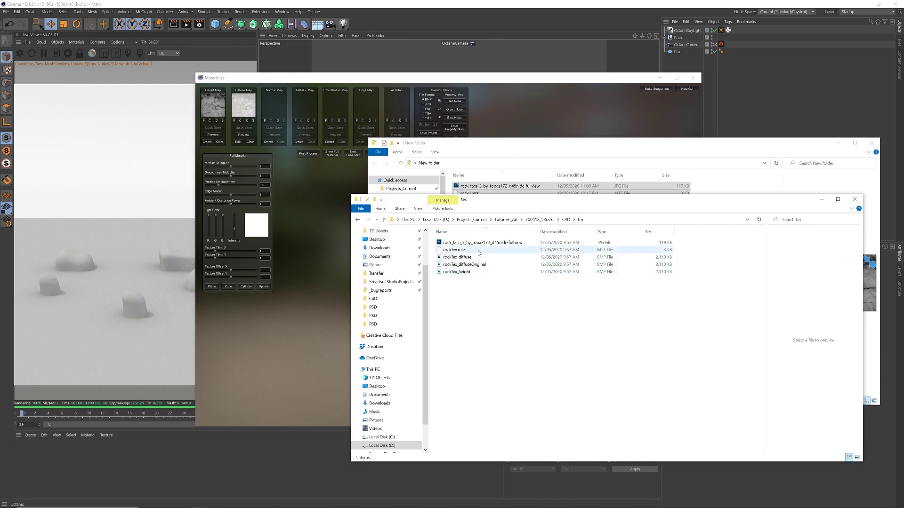
left_click(612, 80)
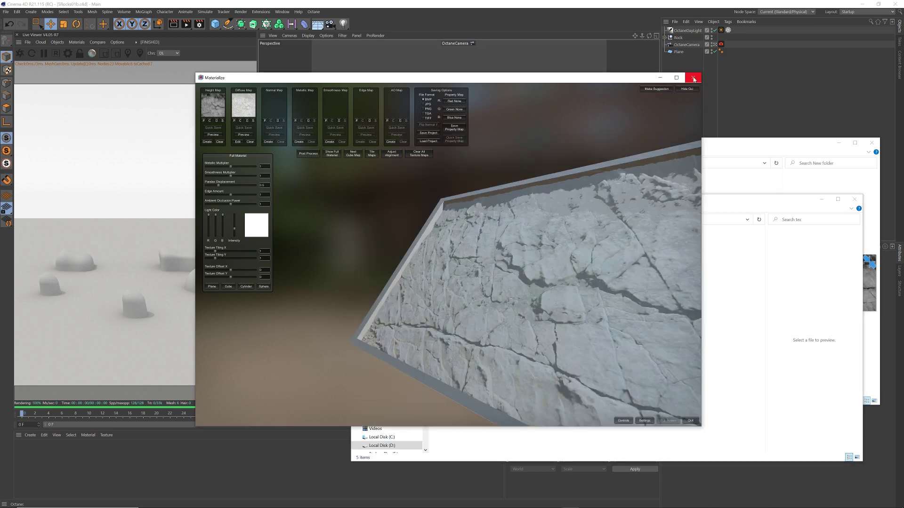
Close Materialize, create a new Octane Glossy material and open its node graph
left_click(693, 79)
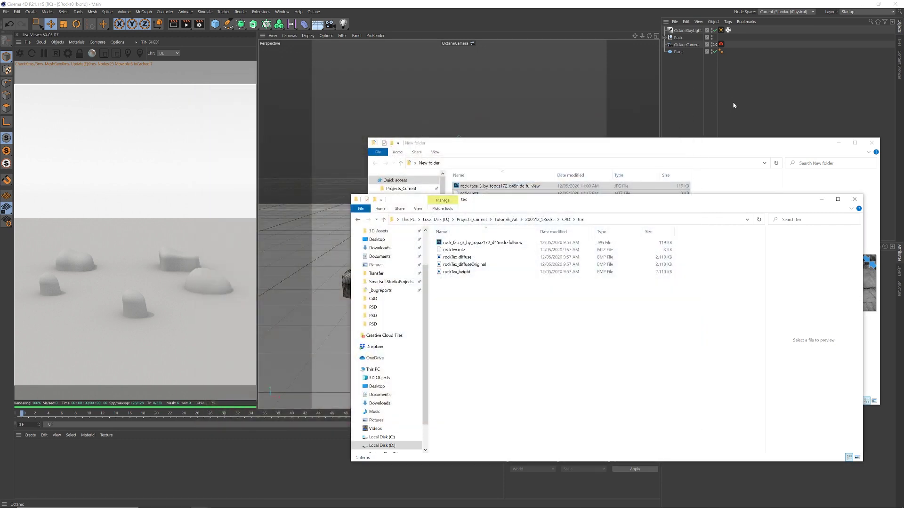
left_click(777, 92)
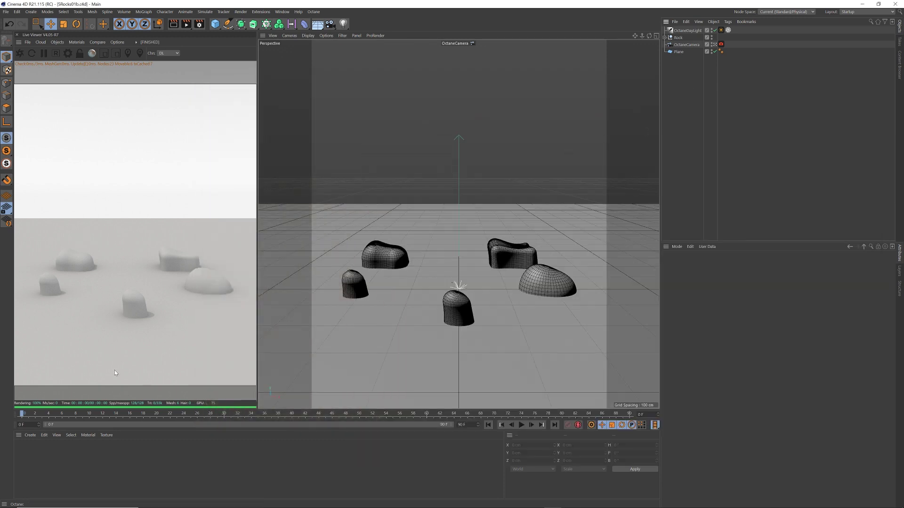
left_click(77, 43)
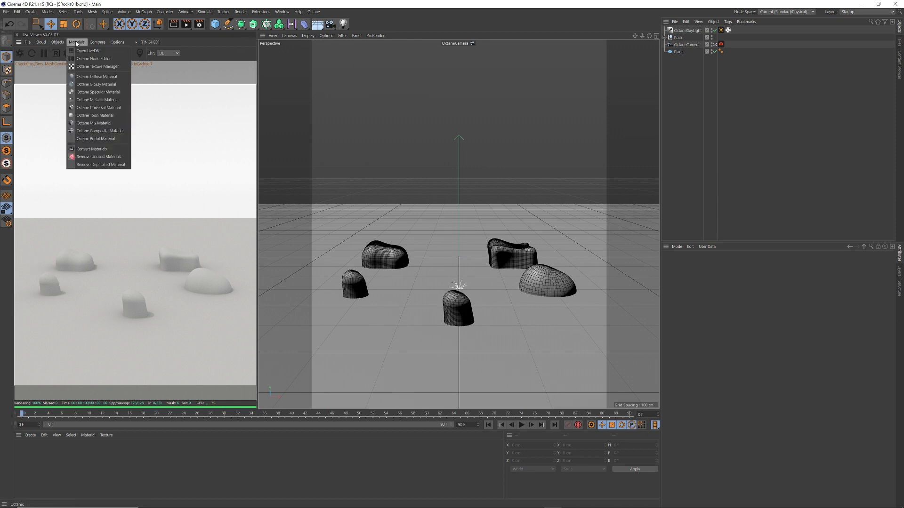
left_click(96, 83)
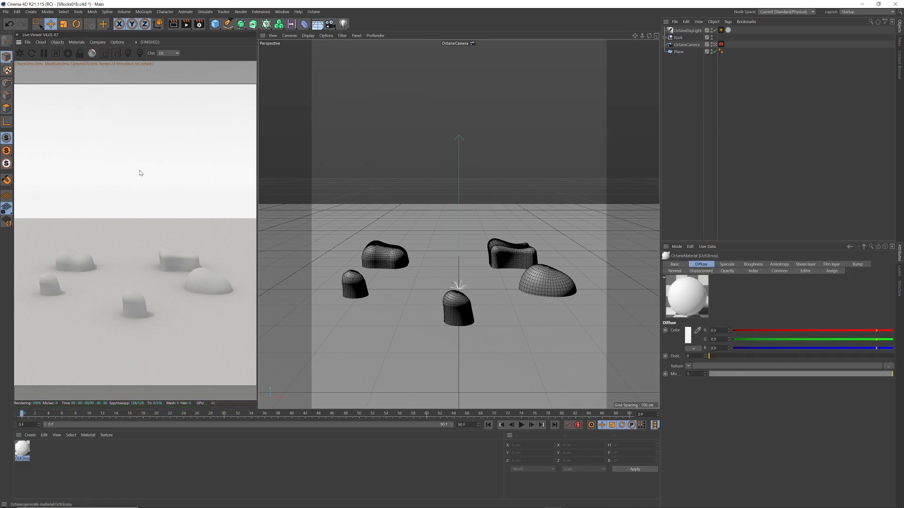
double_click(22, 449)
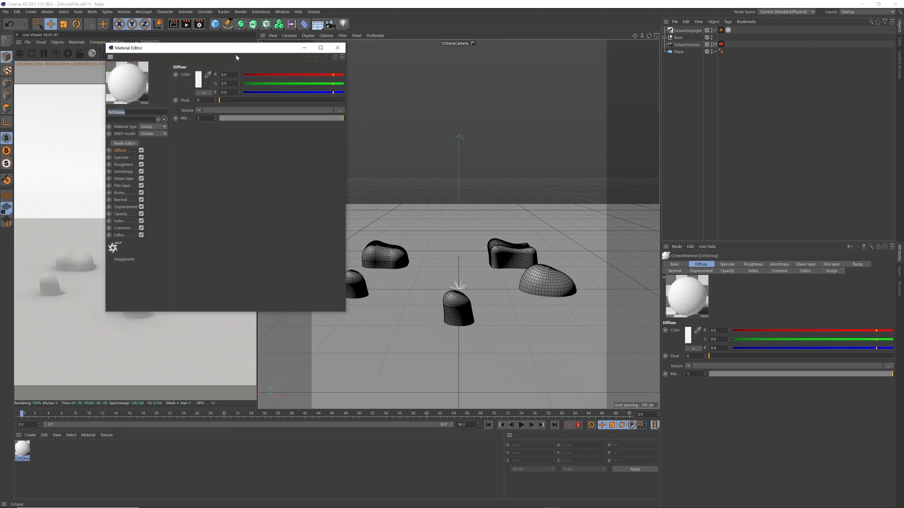
left_click(332, 151)
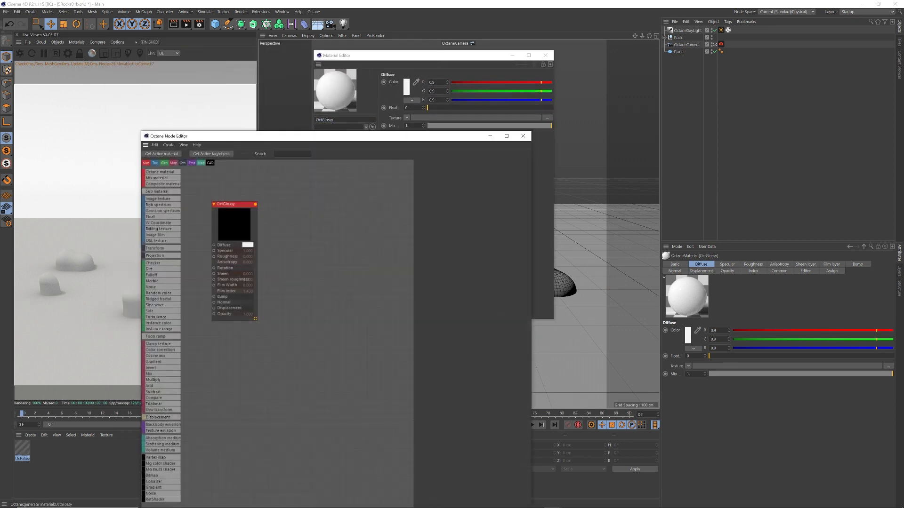
left_click_drag(377, 122, 467, 118)
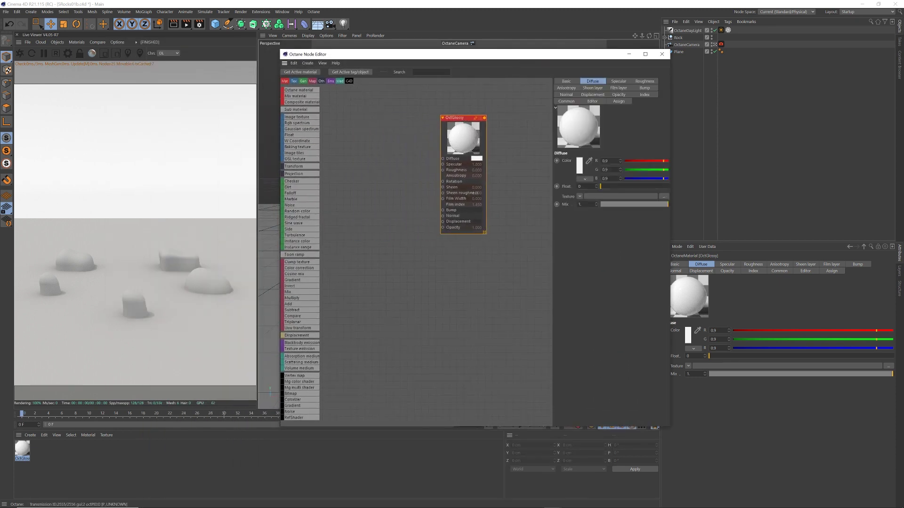
Feed an Image texture loaded with rockTex_diffuse into Diffuse and apply the material to Rock
left_click_drag(339, 126, 348, 128)
left_click(380, 130)
left_click_drag(442, 162, 442, 158)
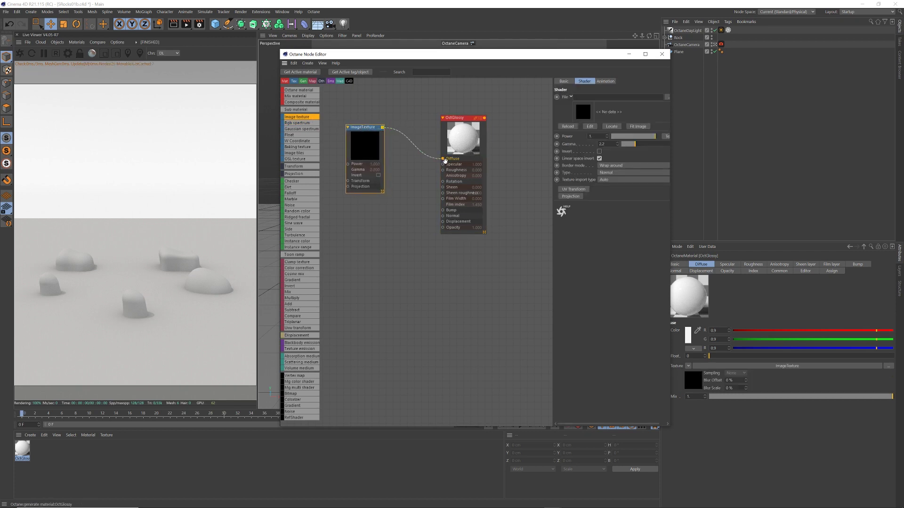
left_click(663, 98)
left_click(316, 77)
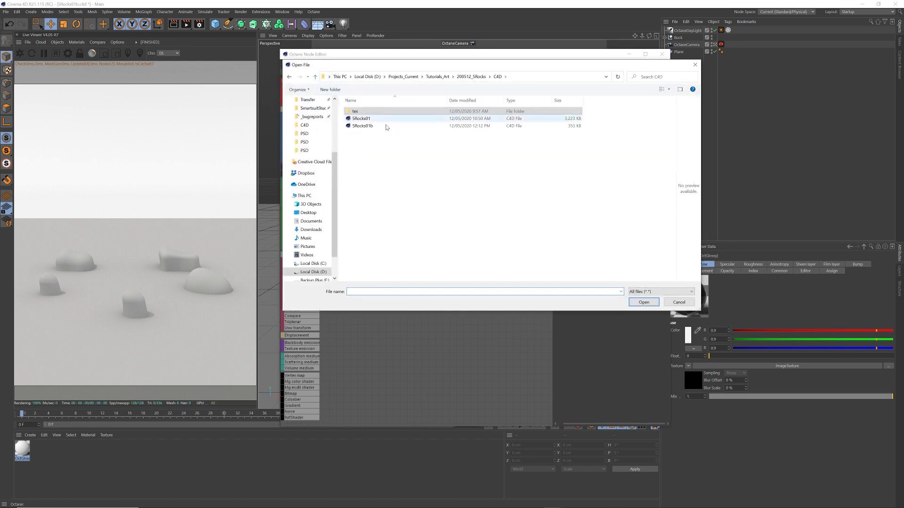
double_click(360, 112)
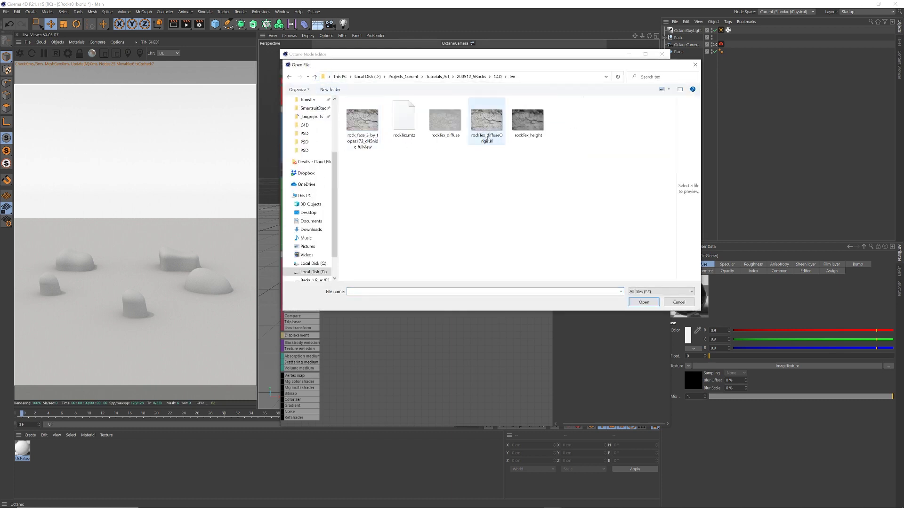
left_click(448, 127)
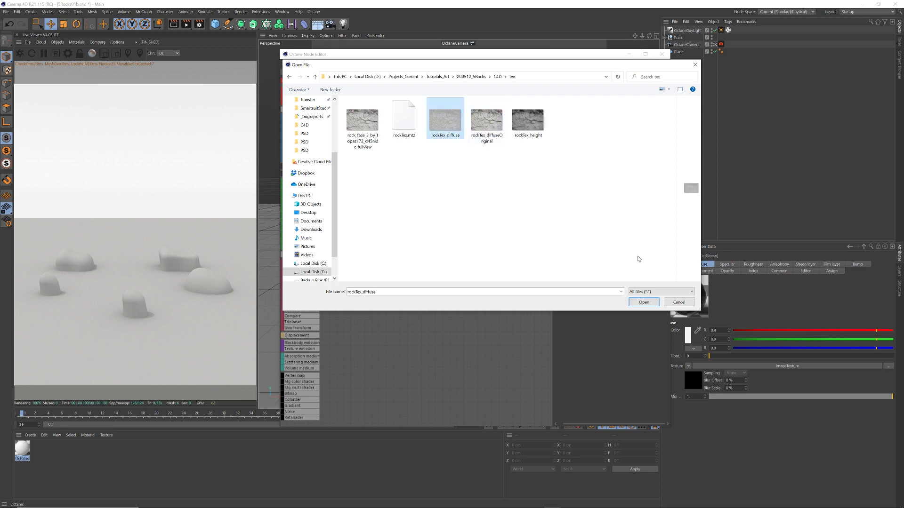
left_click(644, 302)
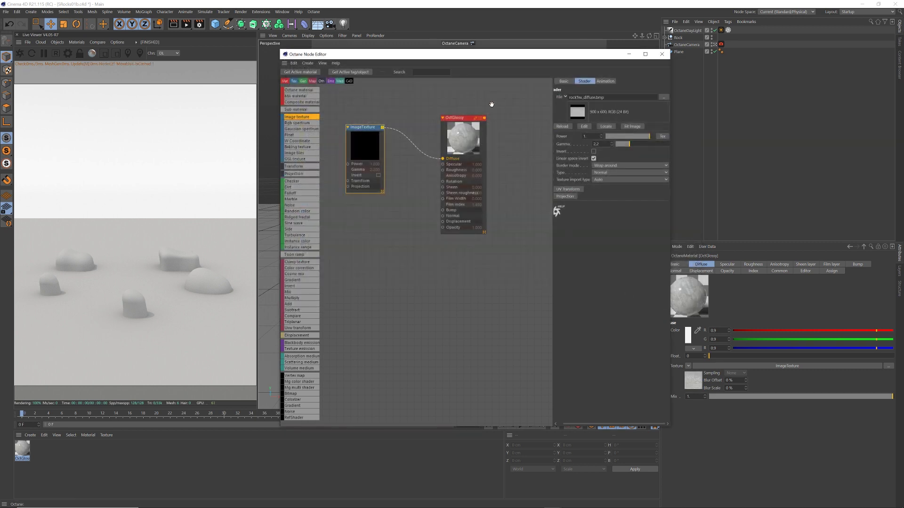
left_click(26, 452)
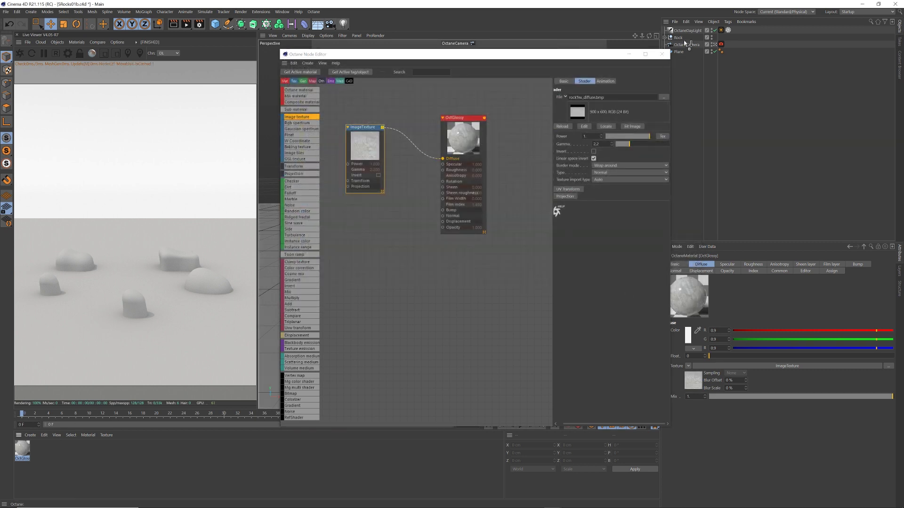
left_click_drag(685, 40, 683, 37)
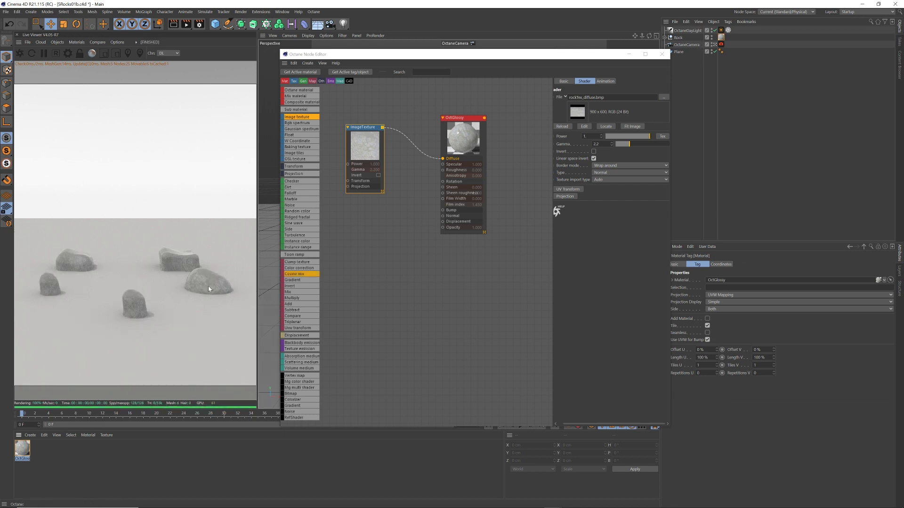
Add a second Image texture node loaded with the rockTex_height image
left_click_drag(311, 121, 386, 221)
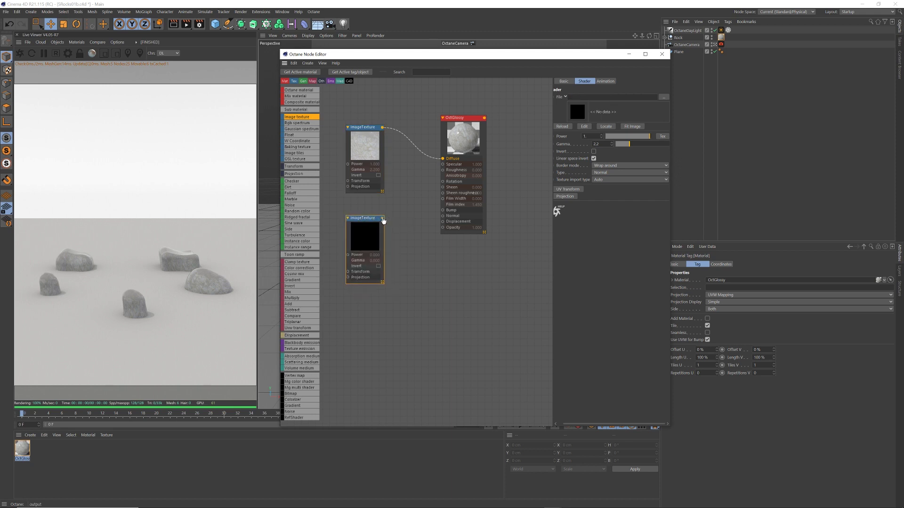
left_click(663, 97)
left_click(528, 122)
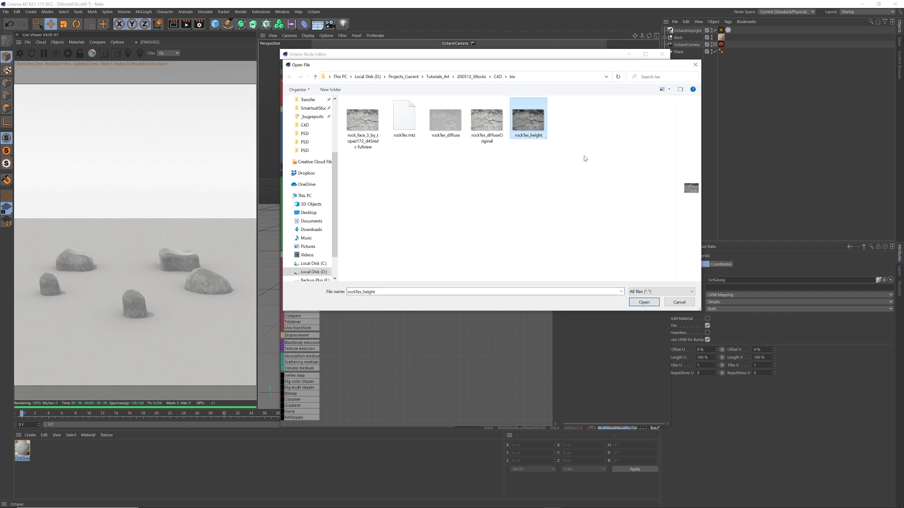
left_click(643, 303)
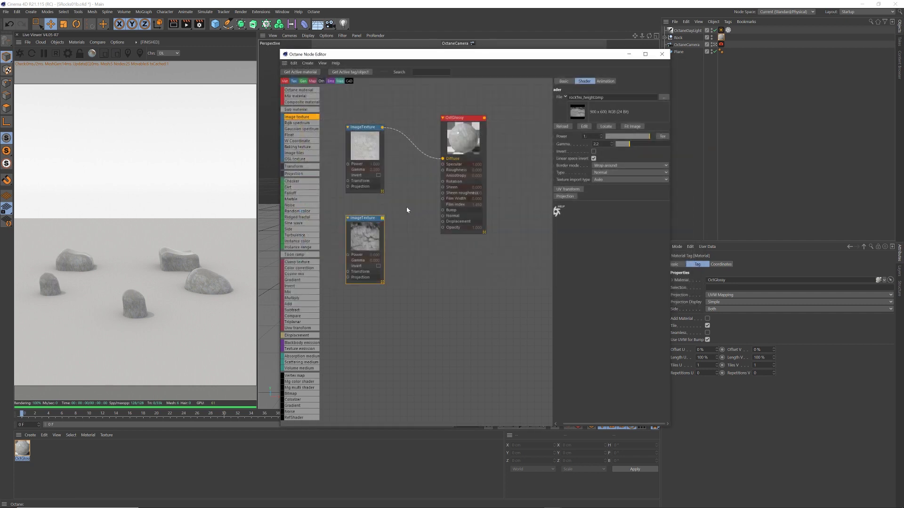
Add a Displacement node driven by rockTex_height and wire it into OctGlossy's Displacement input
left_click_drag(310, 335, 408, 281)
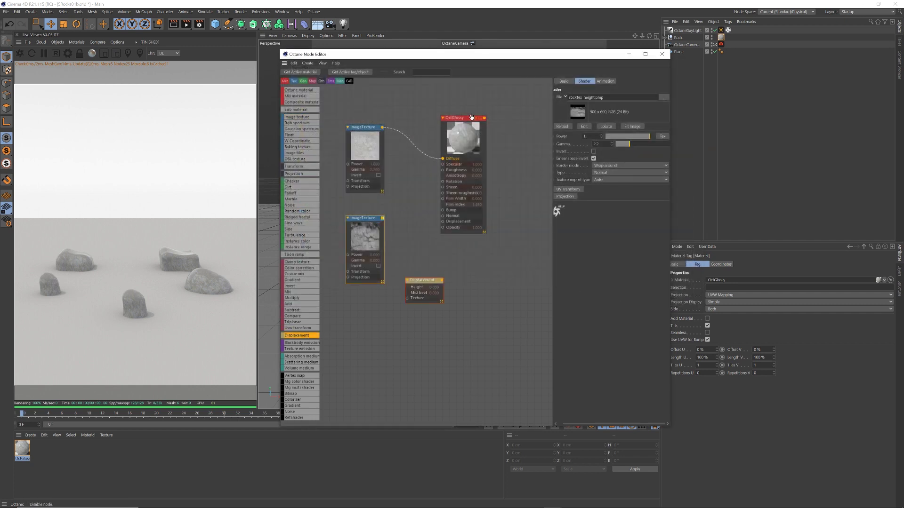
left_click_drag(469, 118, 518, 116)
left_click_drag(424, 281, 431, 216)
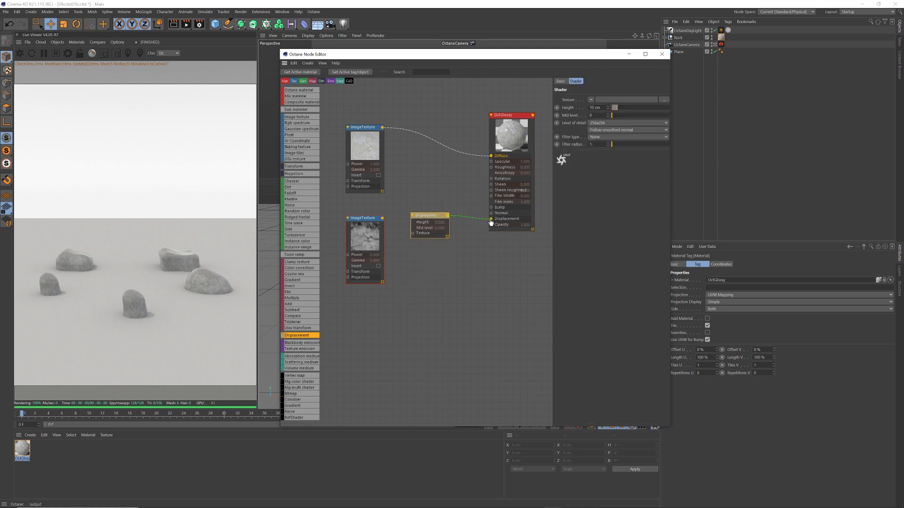
left_click_drag(491, 222, 491, 219)
mouse_move(421, 221)
left_mouse_down()
mouse_move(436, 221)
mouse_move(417, 227)
mouse_move(428, 234)
left_mouse_up()
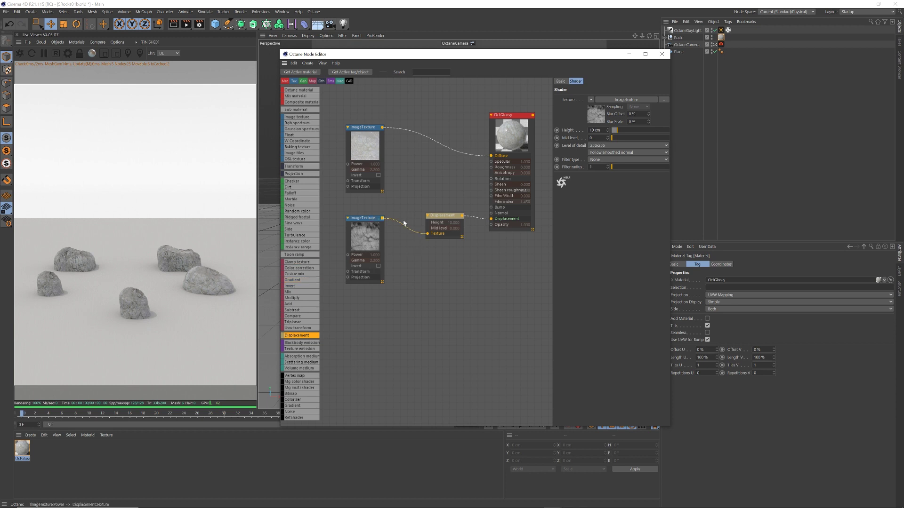
Set the rock Displacement node's level of detail to 4096x4096
left_click(440, 217)
left_click(600, 146)
left_click(620, 183)
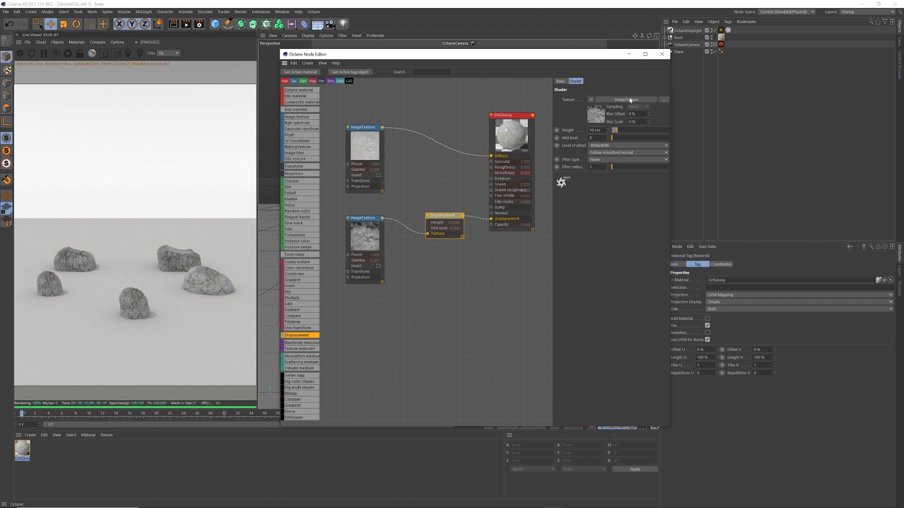
Close the node graph and material editor, and expand the Rock group
left_click(662, 53)
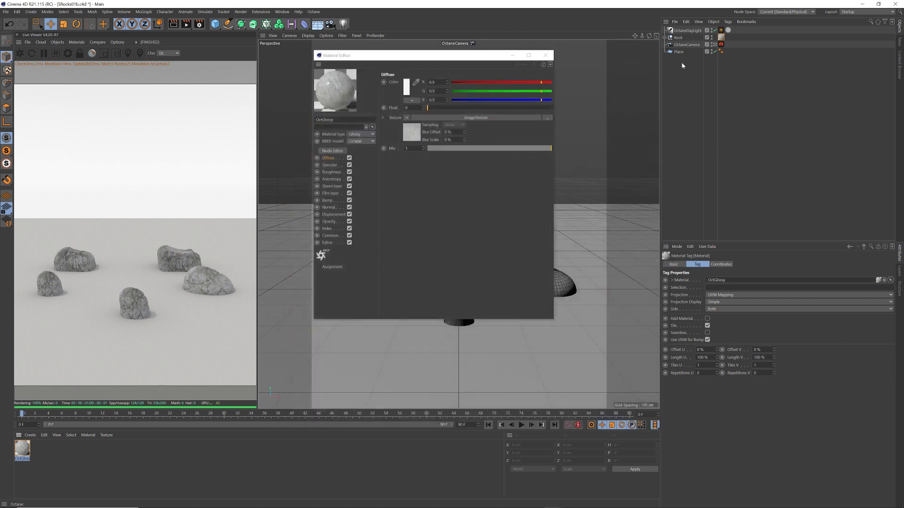
left_click(667, 38)
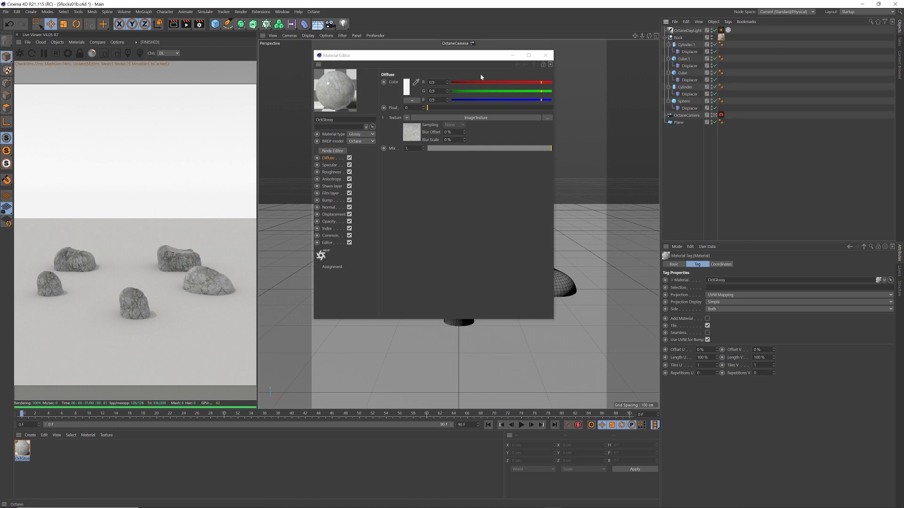
left_click_drag(477, 60, 432, 110)
left_click(503, 112)
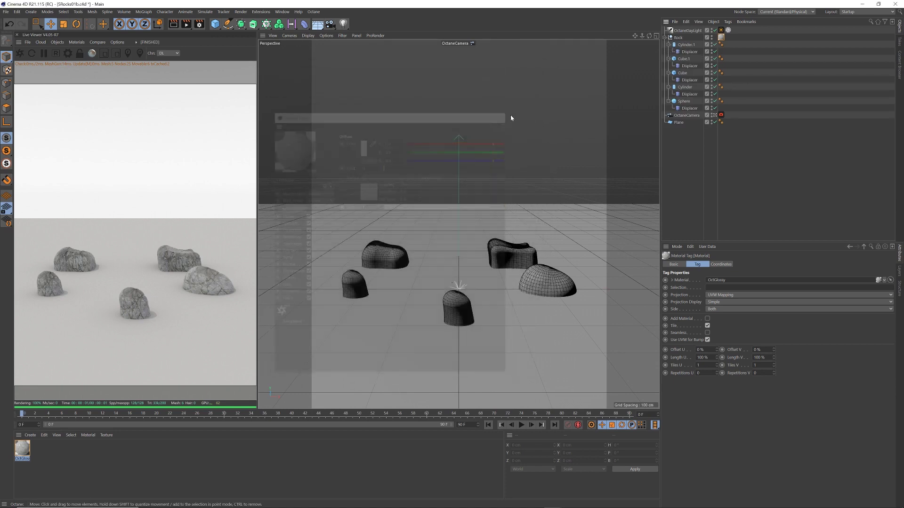
Rotate the Cylinder rock about 94° in B so it lies on its side
left_click(684, 101)
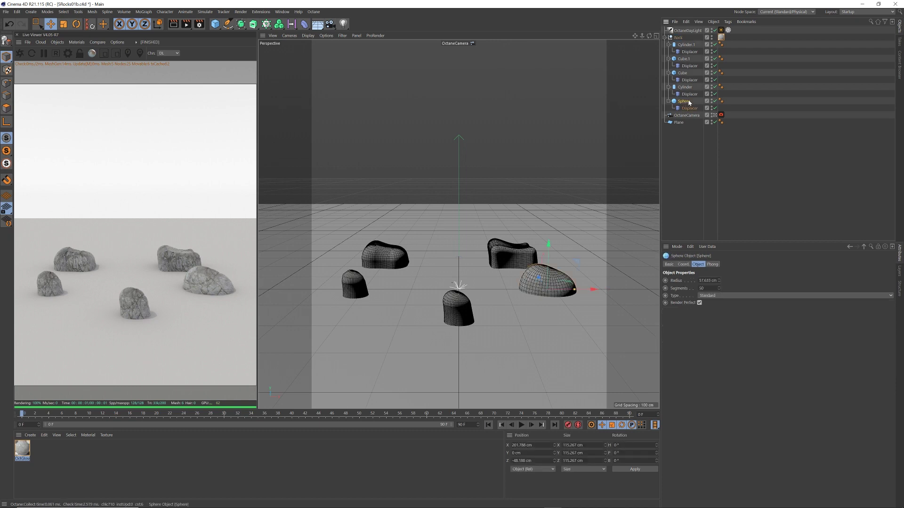
left_click(685, 88)
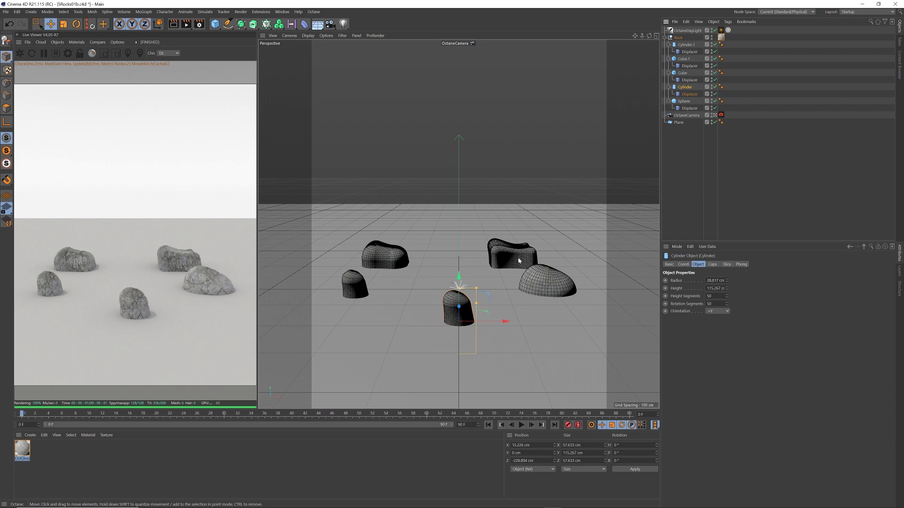
key("r")
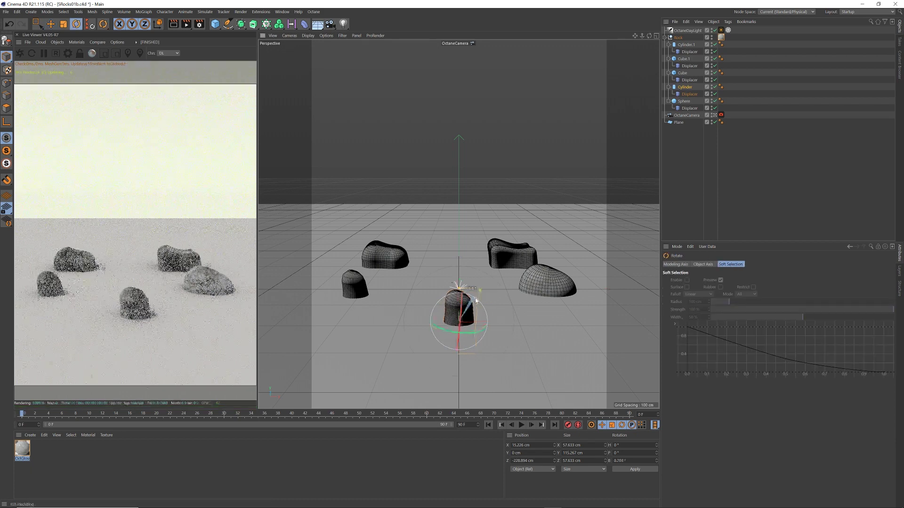
left_click_drag(473, 299, 498, 357)
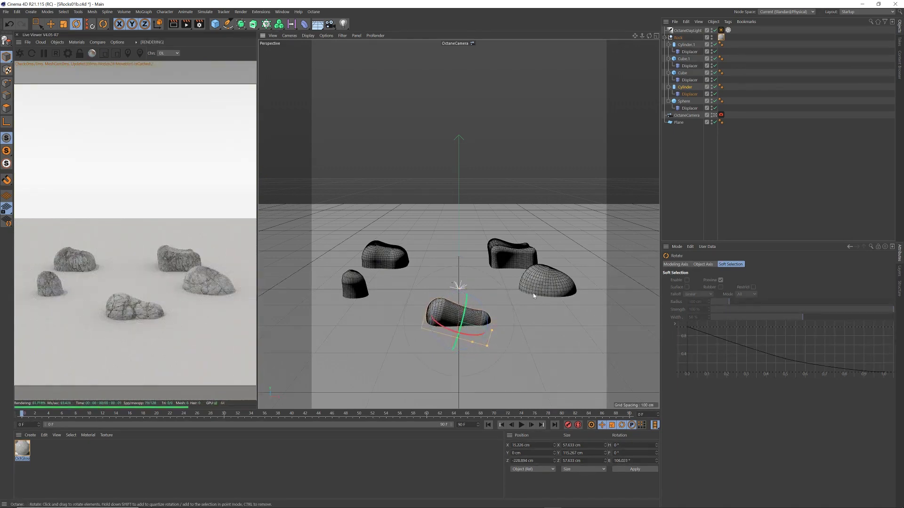
Tip the small Cylinder.1 rock onto its side at about B 92°
left_click(685, 45)
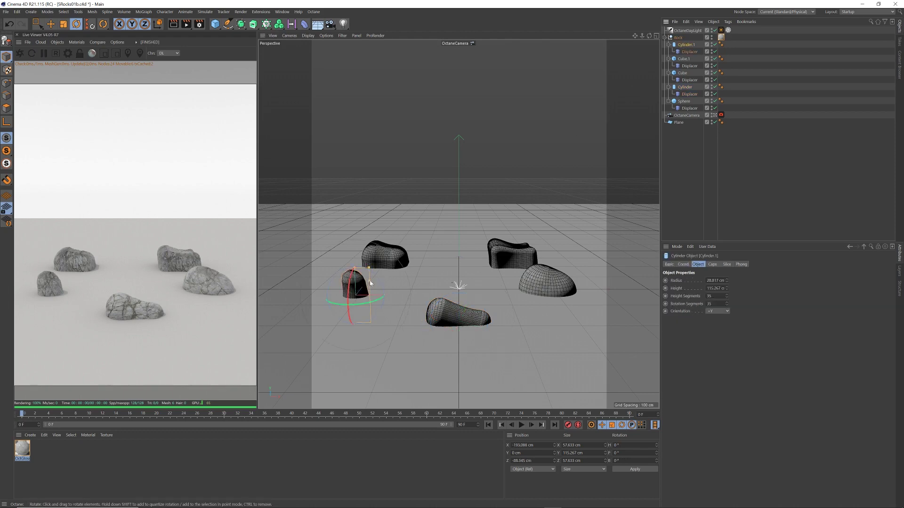
mouse_move(376, 278)
left_mouse_down()
mouse_move(343, 303)
mouse_move(421, 287)
mouse_move(437, 255)
mouse_move(354, 239)
mouse_move(324, 284)
mouse_move(330, 265)
mouse_move(371, 265)
left_mouse_up()
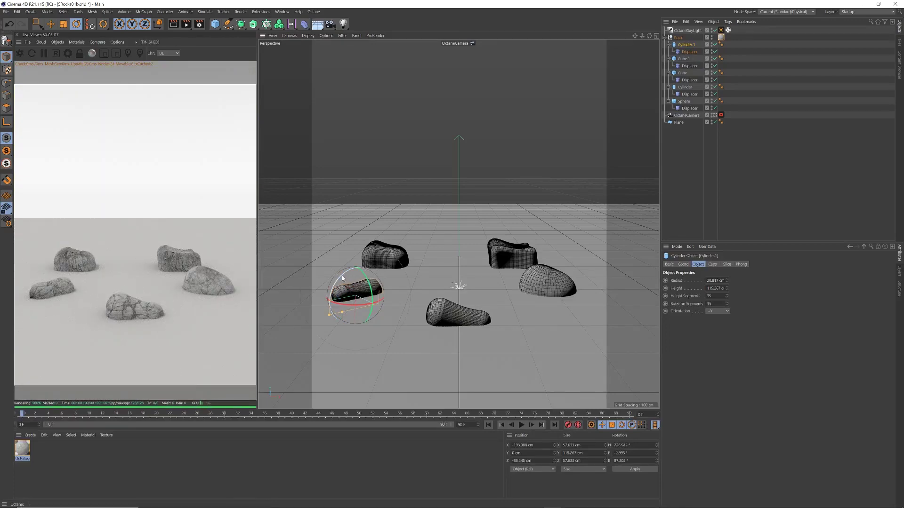
left_click_drag(343, 278, 350, 284)
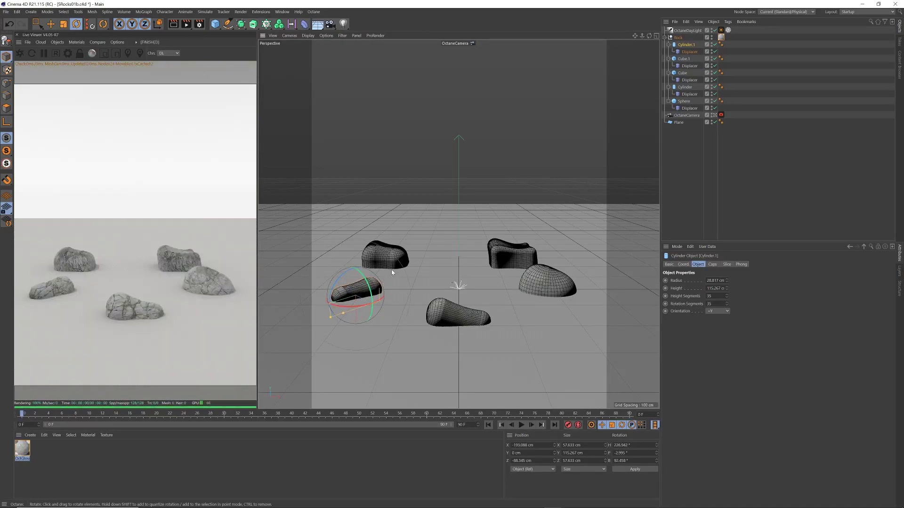
In four-view layout, resize Cube.1 to Z 86.166 and Y 82.178 cm with less fillet
middle_click(621, 104)
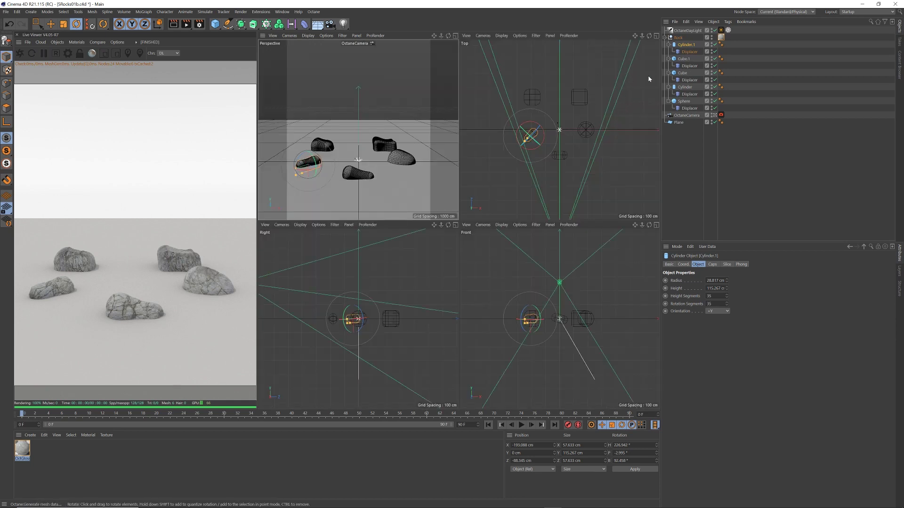
left_click(683, 59)
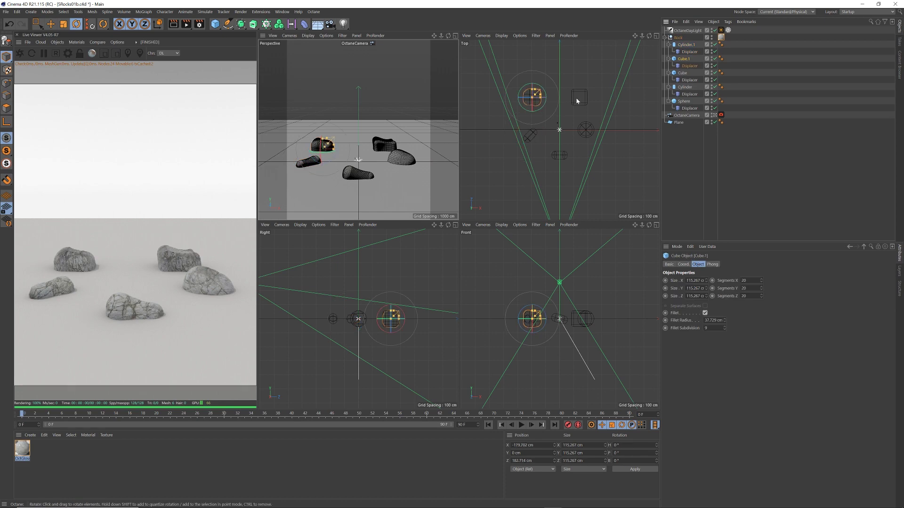
scroll(540, 101, "up", 10)
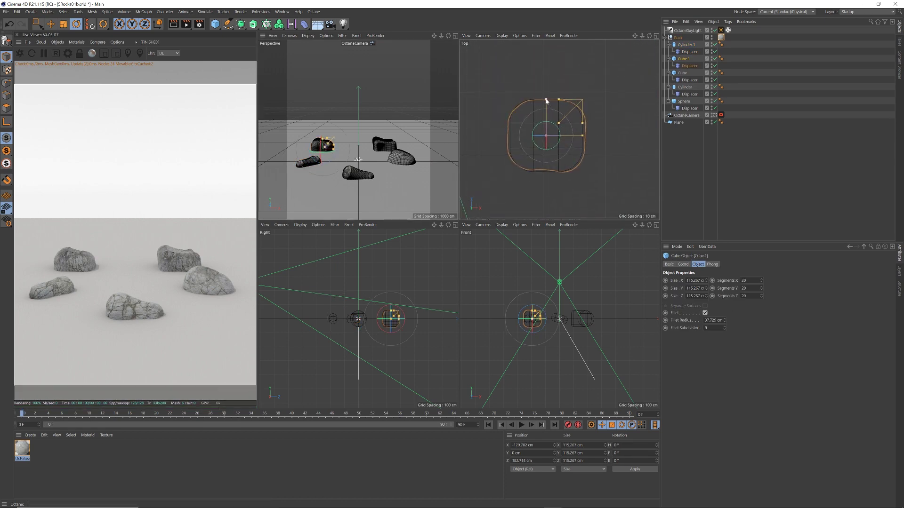
left_click_drag(550, 104, 554, 113)
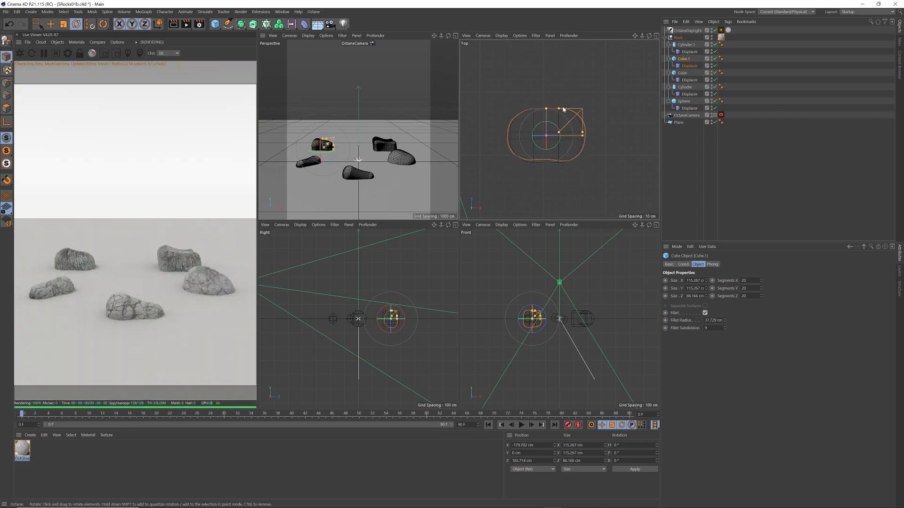
left_click_drag(559, 133, 567, 126)
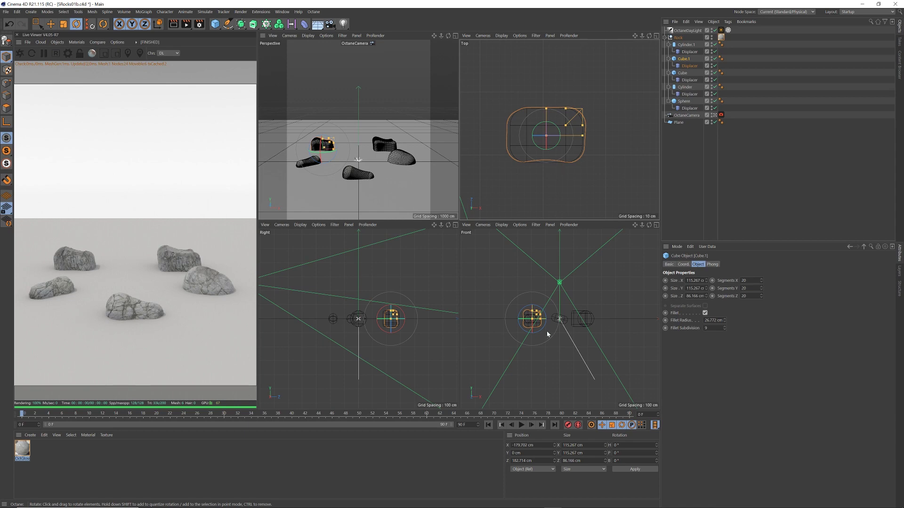
scroll(546, 332, "up", 6)
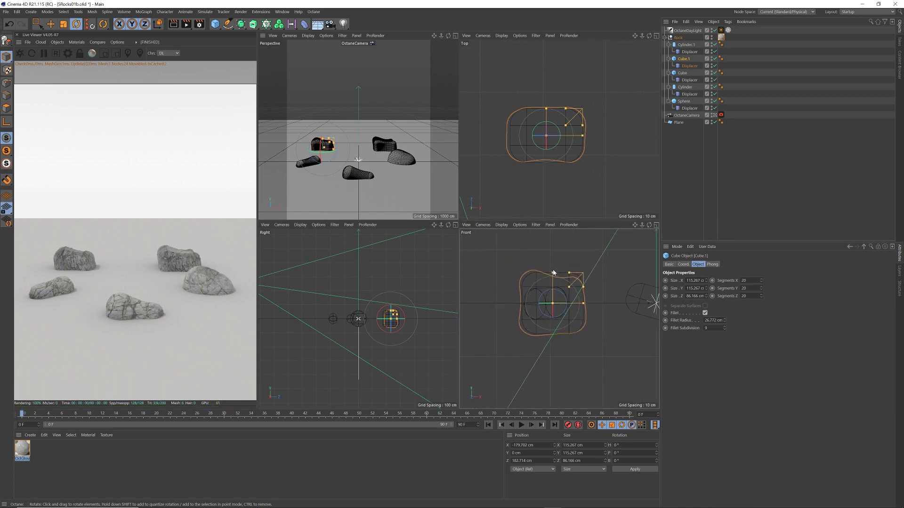
left_click_drag(553, 277, 553, 282)
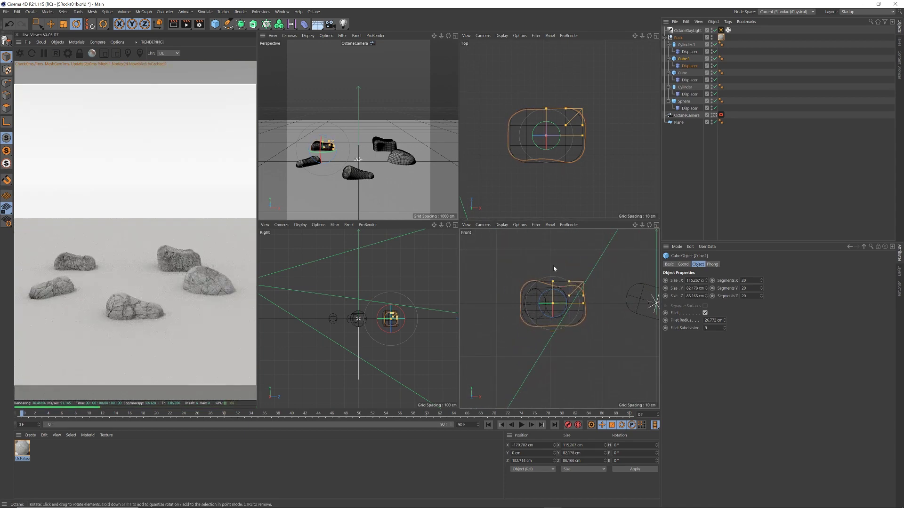
Tilt Cube.1 to about B -31° and turn it to roughly H 33.5°
key("r")
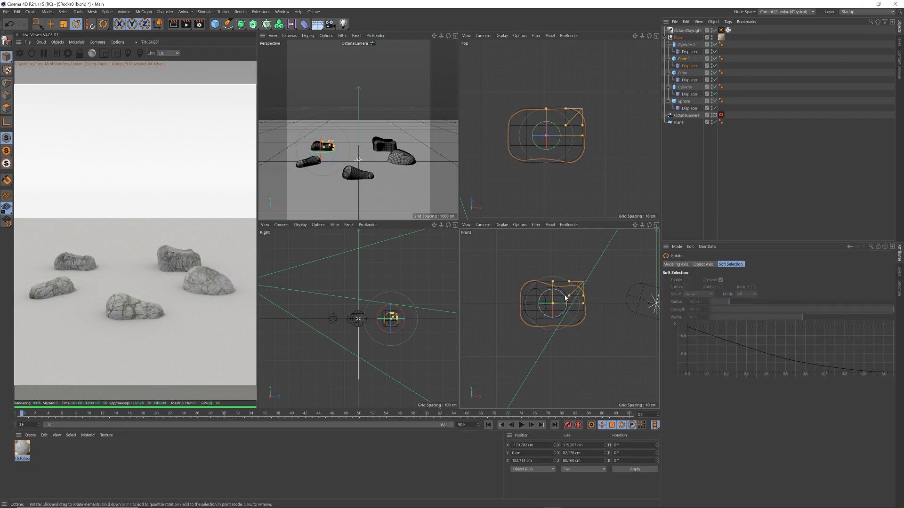
left_click_drag(565, 298, 568, 295)
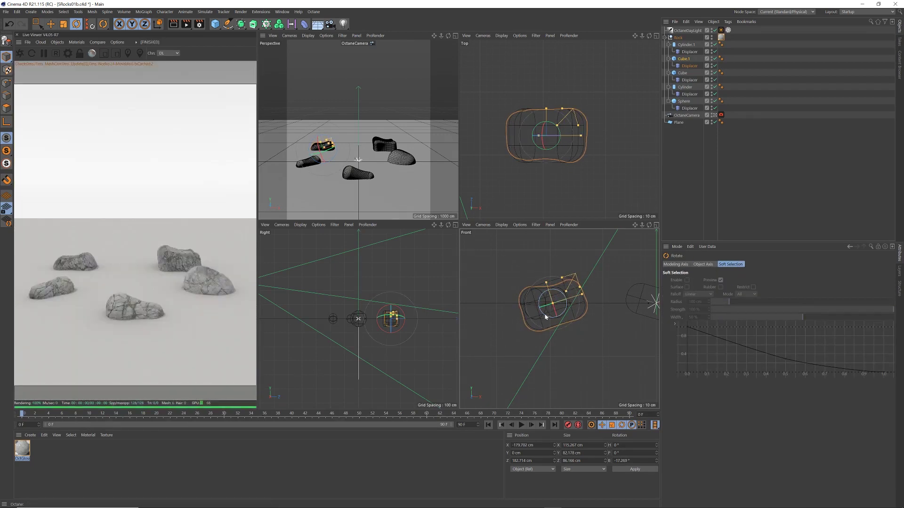
left_click_drag(546, 317, 550, 298)
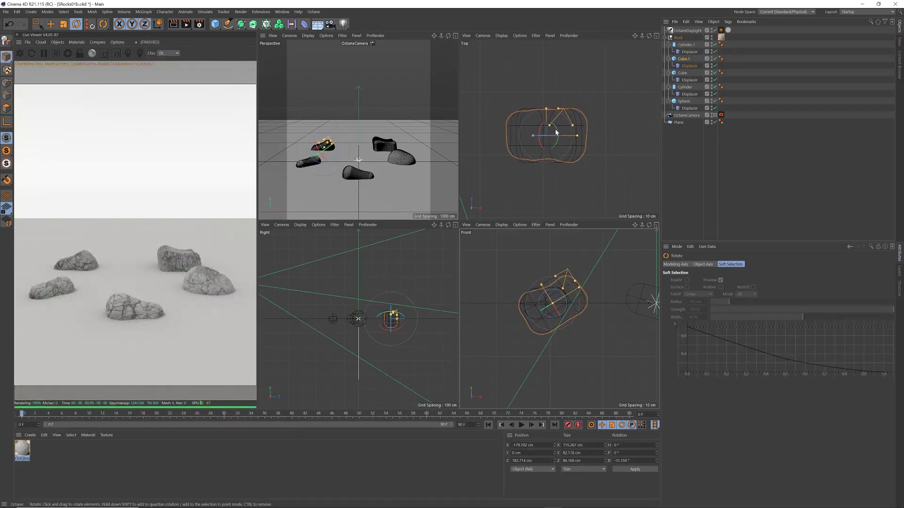
left_click(158, 23)
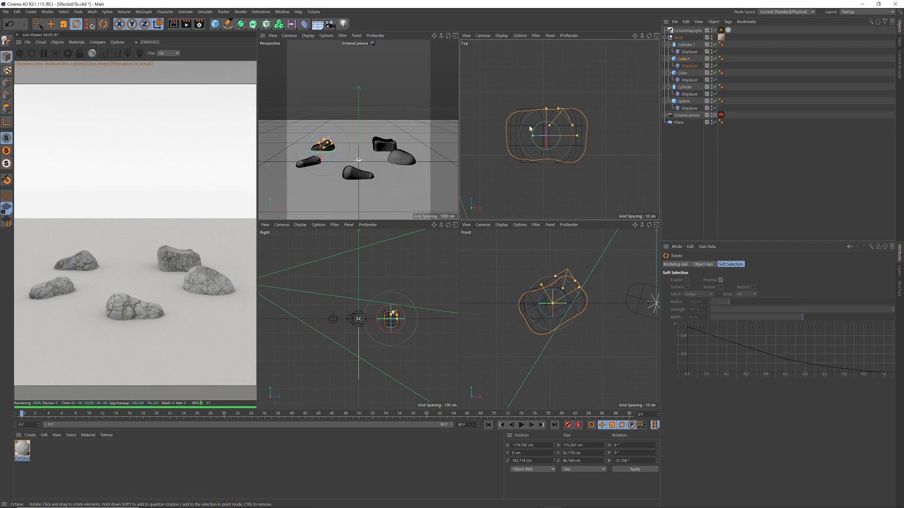
left_click(160, 23)
key("ctrl+z")
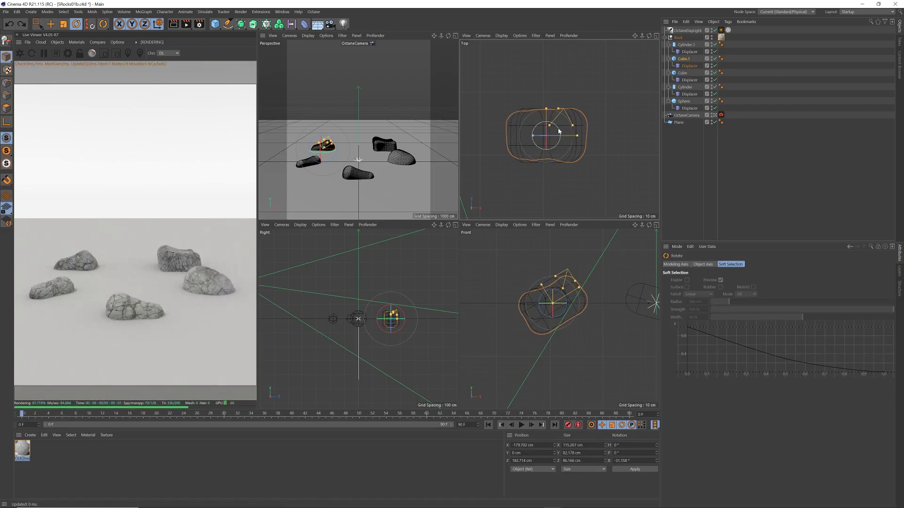
left_click_drag(559, 130, 554, 123)
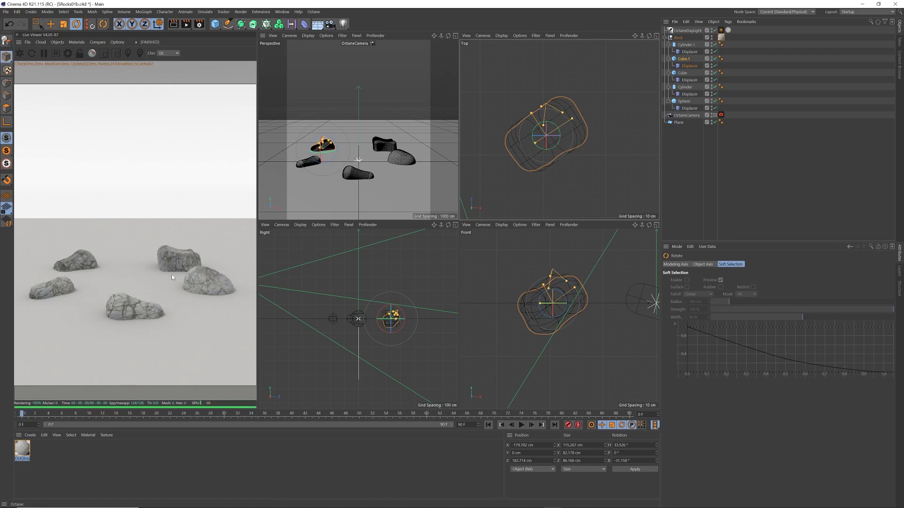
Narrow the Cube rock to 84.95 cm wide and round its fillet to about 31.7 cm
left_click(685, 44)
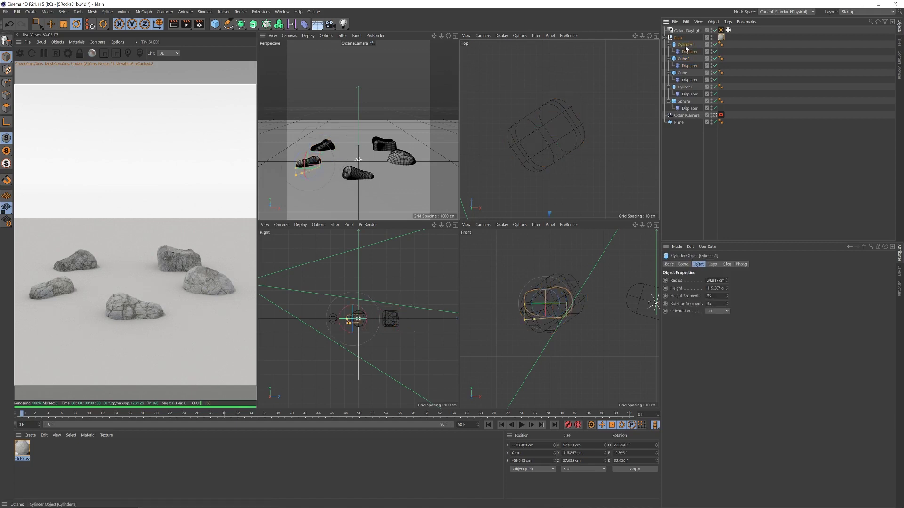
scroll(569, 120, "down", 8)
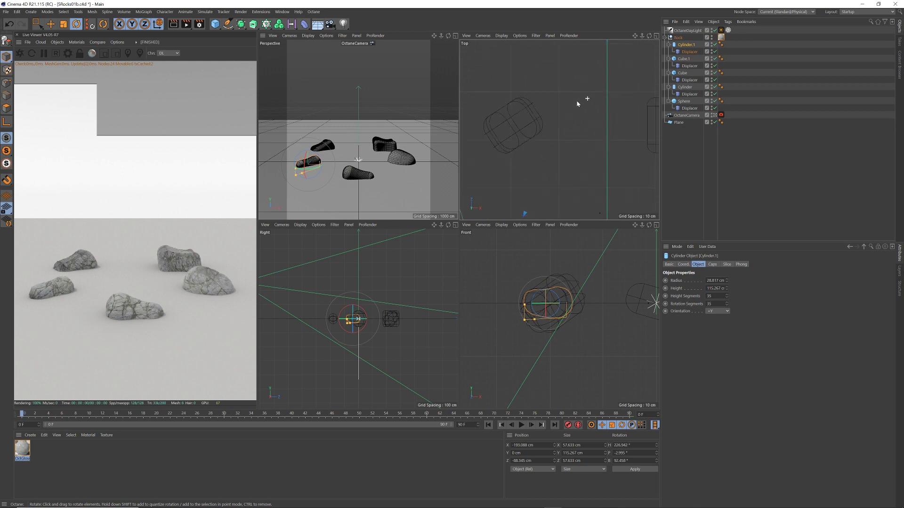
middle_click_drag(566, 115, 519, 109, "alt")
left_click(683, 58)
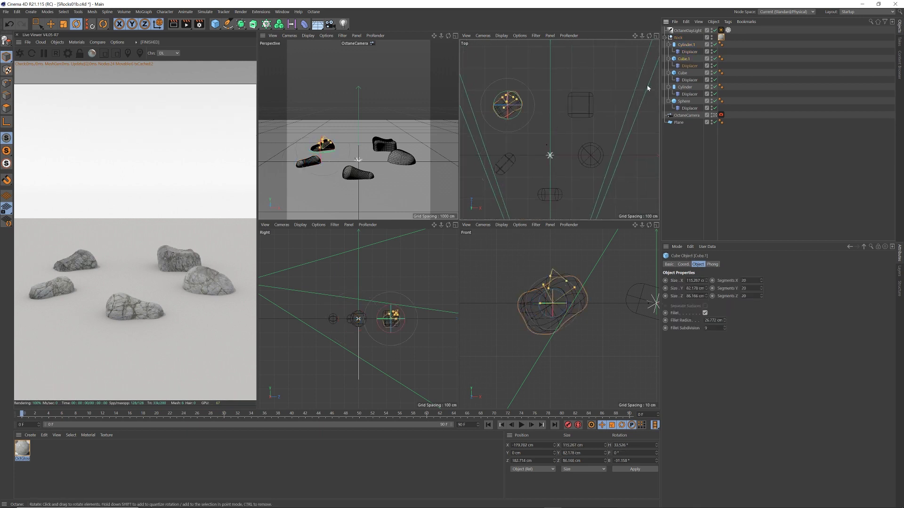
left_click(682, 73)
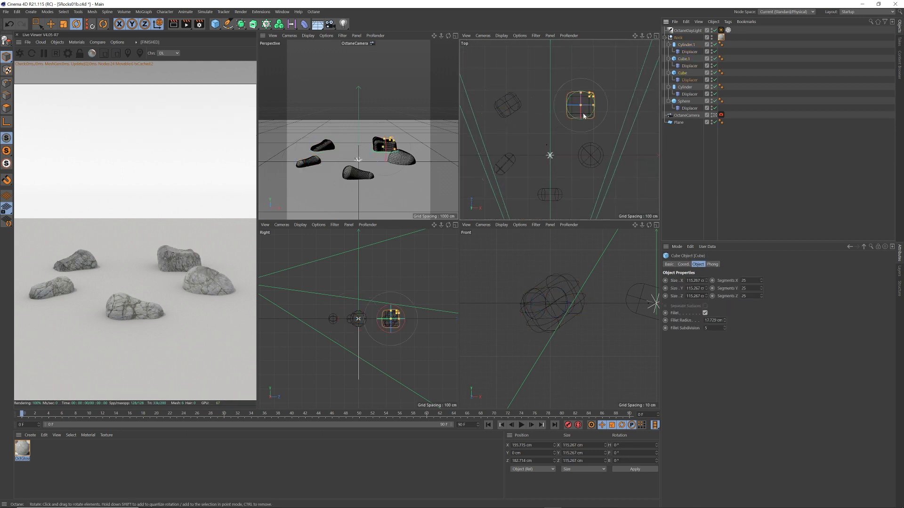
key("o")
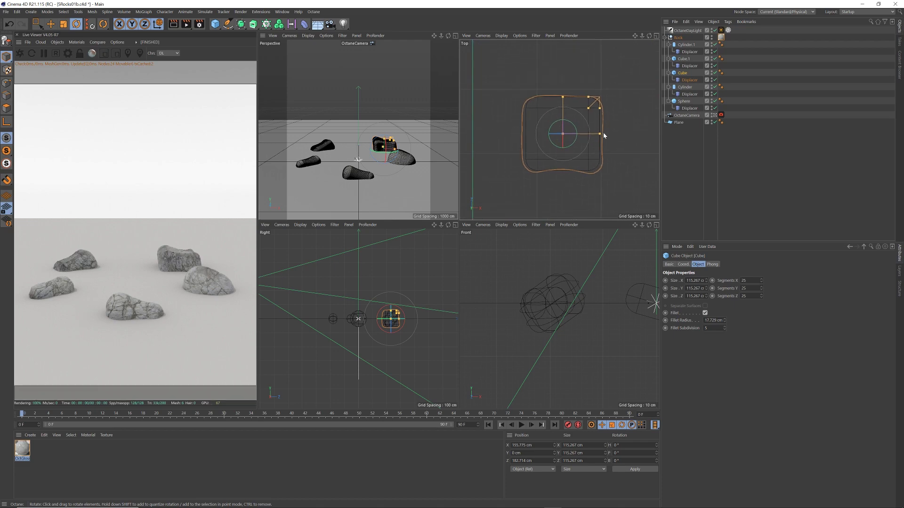
left_click_drag(600, 134, 581, 124)
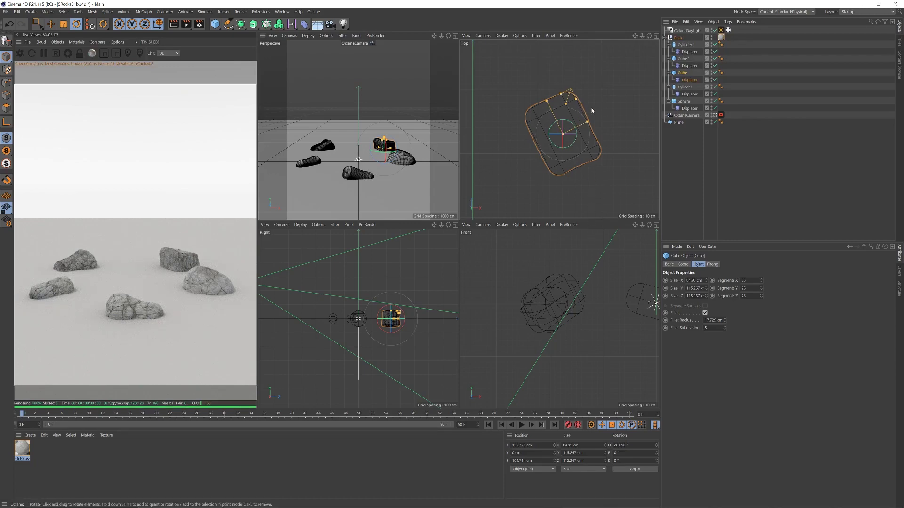
left_click_drag(571, 101, 566, 121)
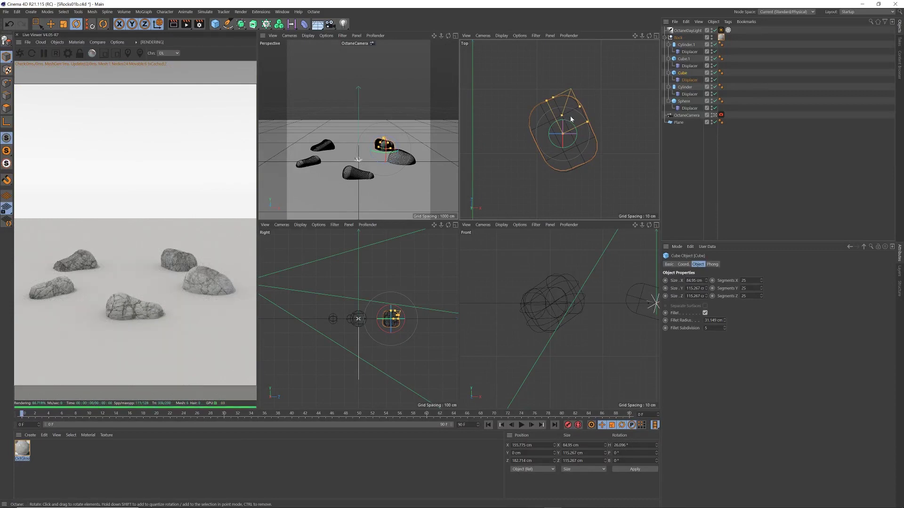
Move the Cube, Cube.1 and Cylinder.1 rocks further back in the Top view
key("e")
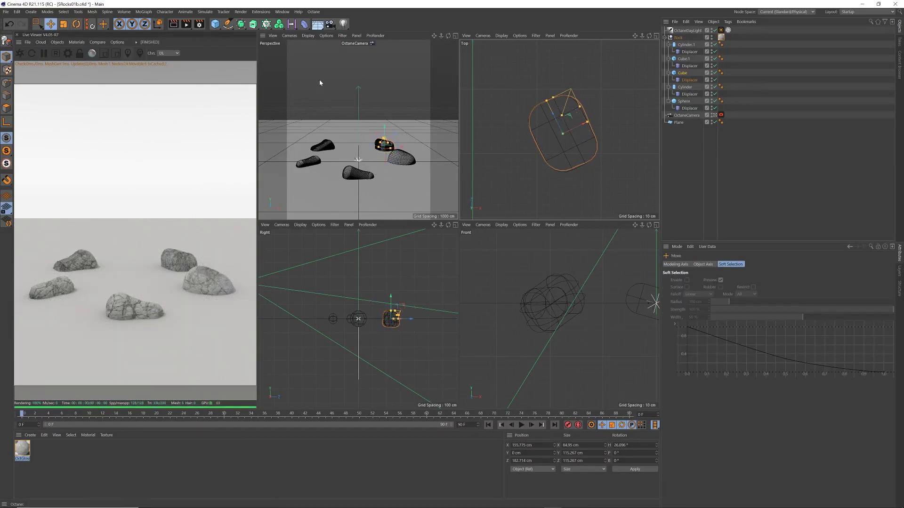
scroll(602, 98, "down", 5)
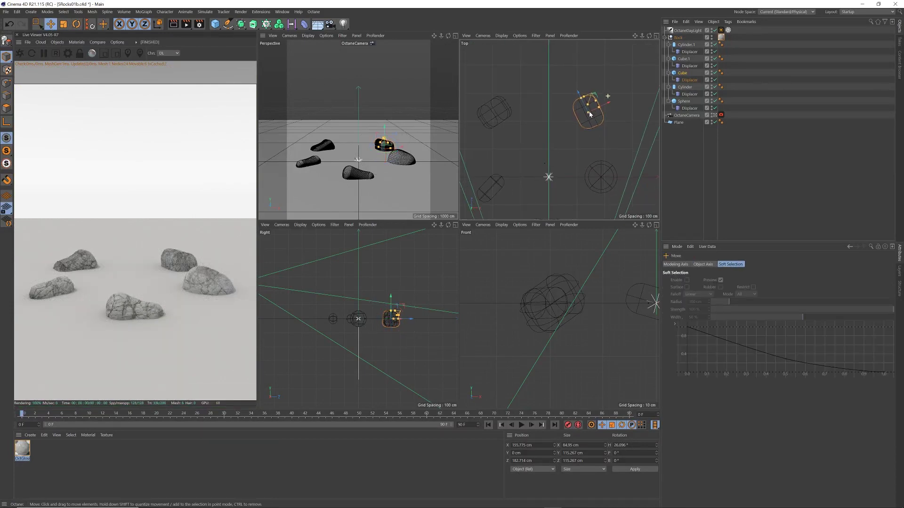
left_click_drag(596, 94, 599, 62)
left_click_drag(641, 39, 598, 70)
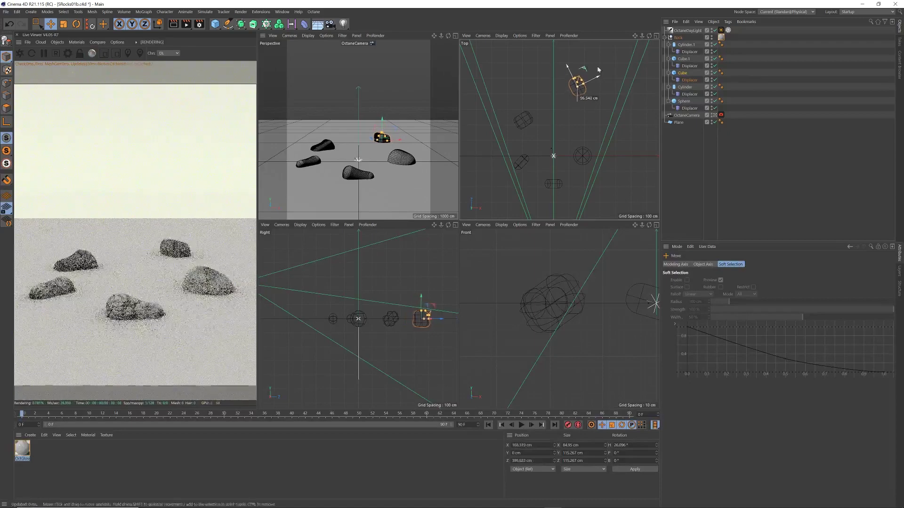
left_click(523, 119)
left_click_drag(527, 103, 525, 64)
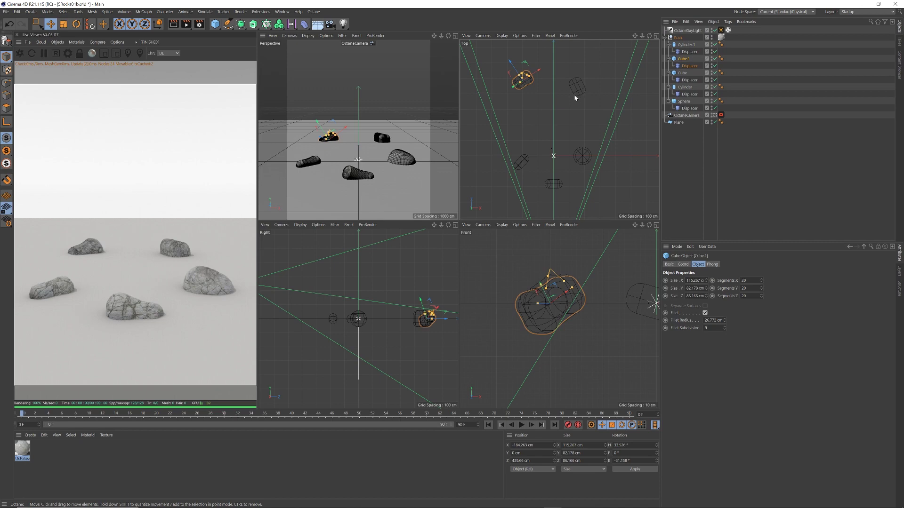
left_click(522, 164)
left_click_drag(522, 184, 524, 178)
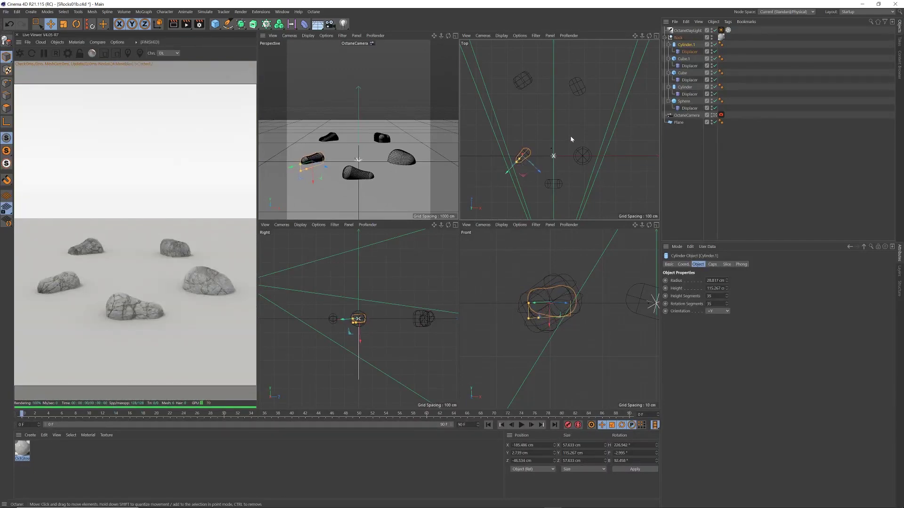
Rotate Cube.1 to about H 9.16° and clear the selection
left_click(525, 86)
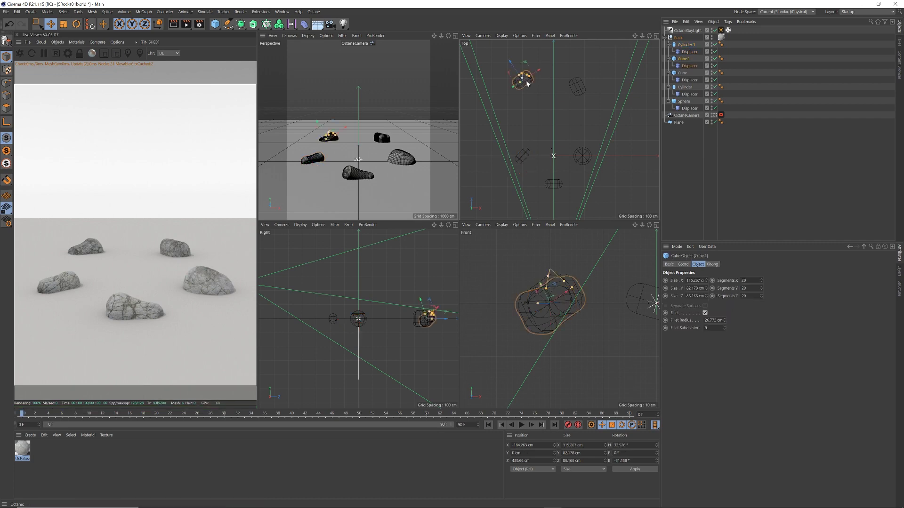
key("r")
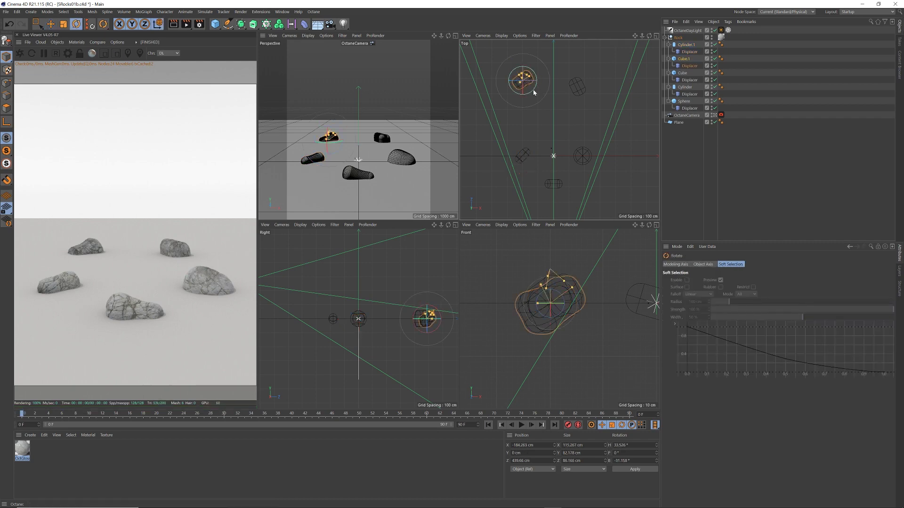
left_click_drag(535, 92, 530, 96)
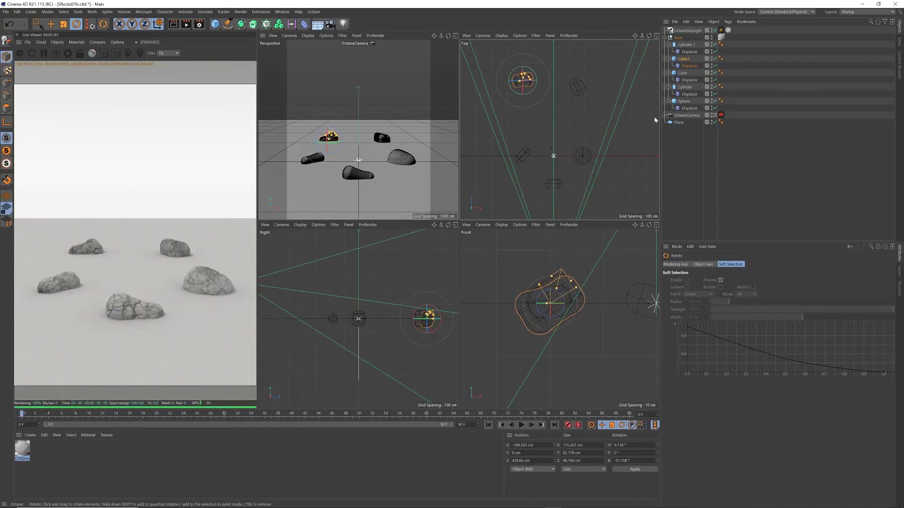
left_click(696, 128)
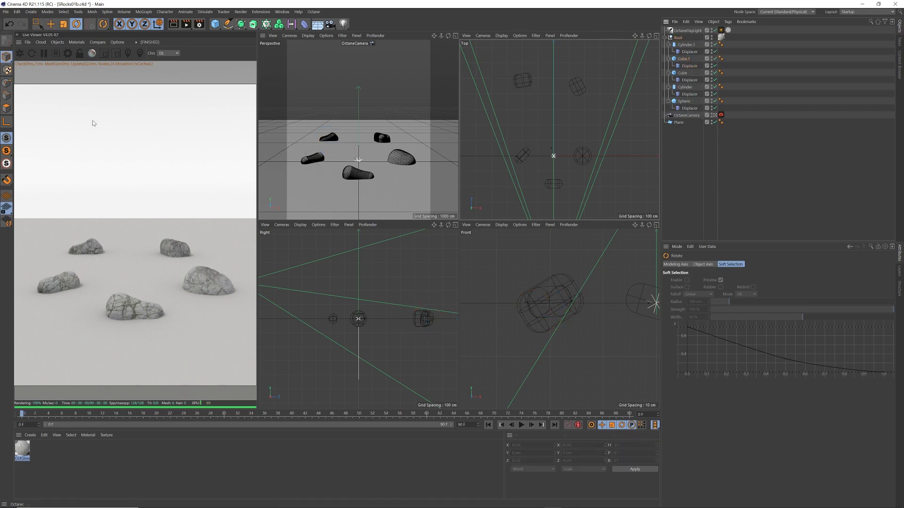
Create a second Octane Glossy material from the Live Viewer and open it for editing
left_click(57, 42)
mouse_move(76, 42)
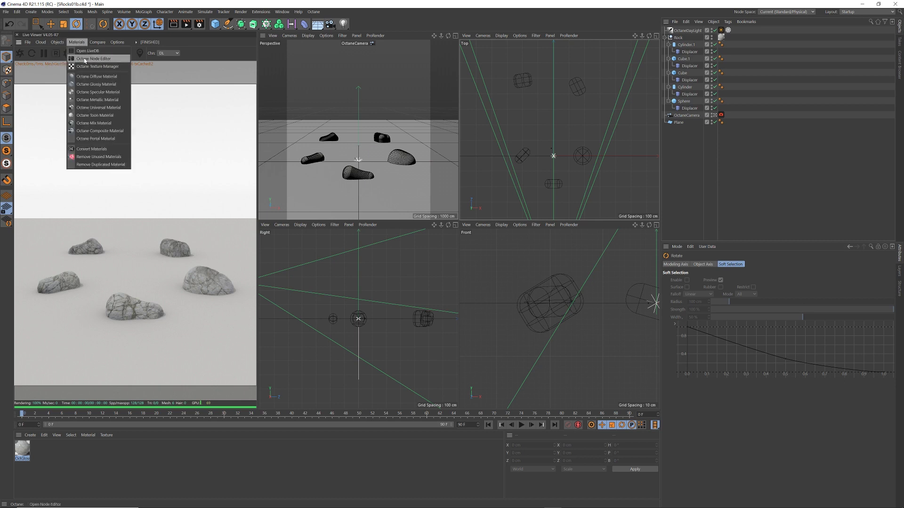
left_click(87, 84)
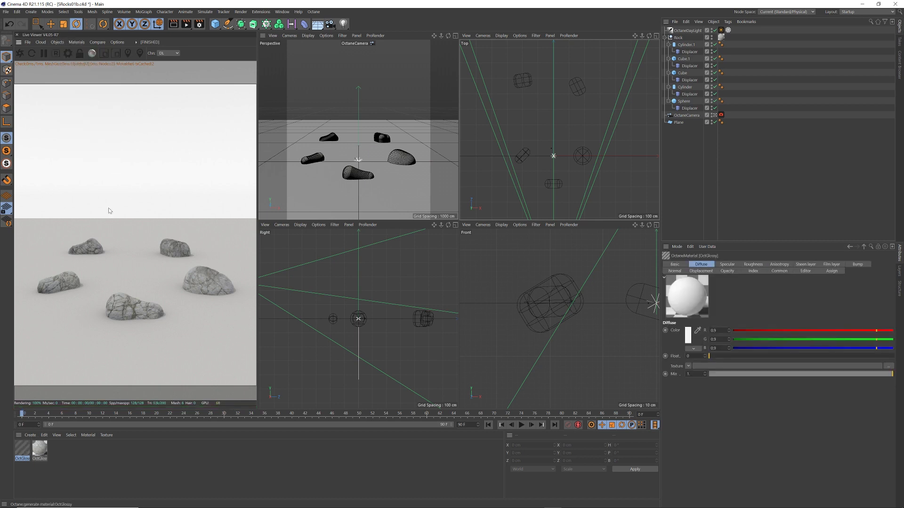
double_click(24, 448)
Try a 77% darker diffuse colour, discard it, and open the node graph
left_click_drag(239, 53, 437, 62)
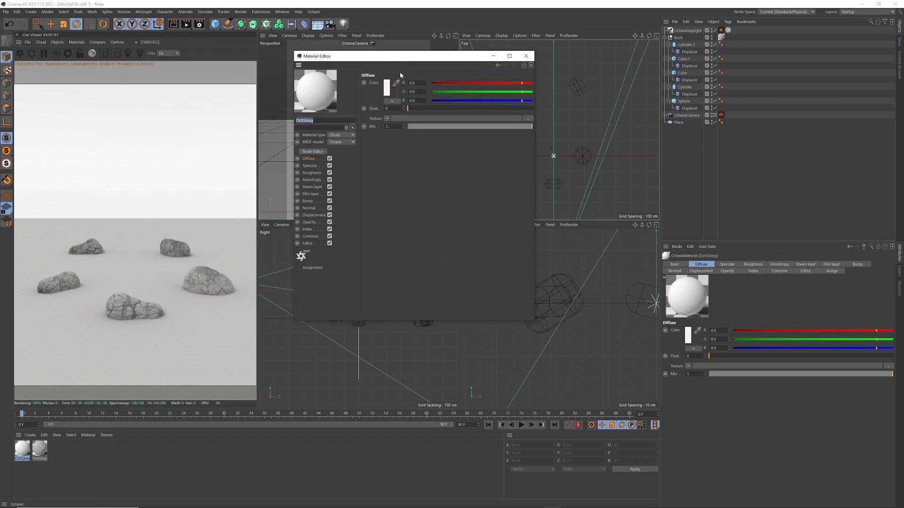
left_click(387, 89)
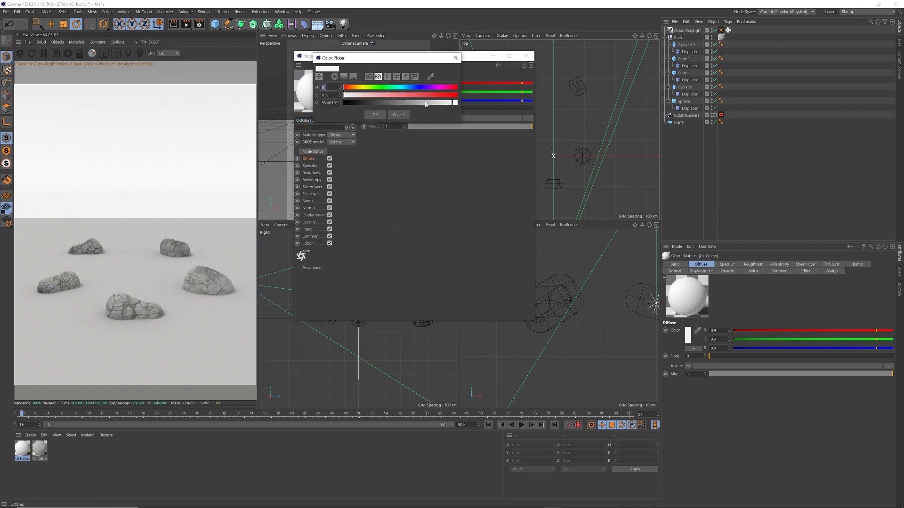
left_click_drag(425, 104, 432, 105)
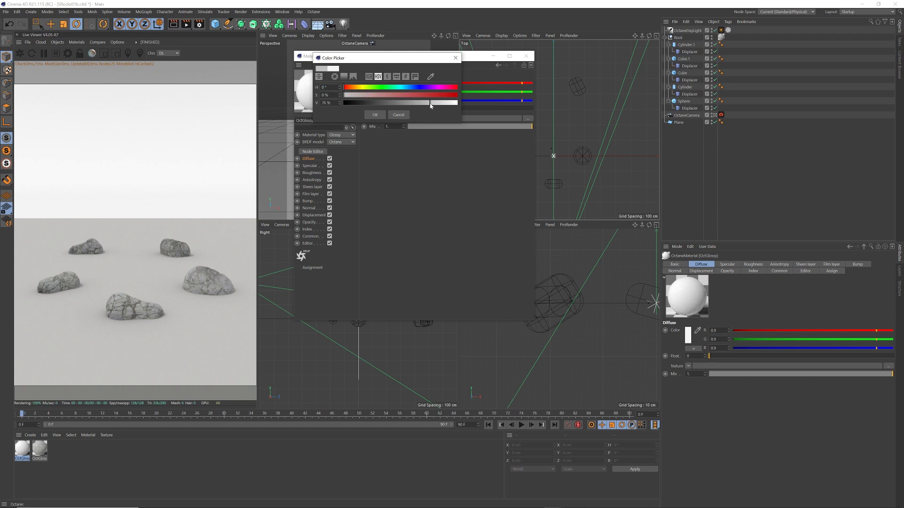
left_click(398, 115)
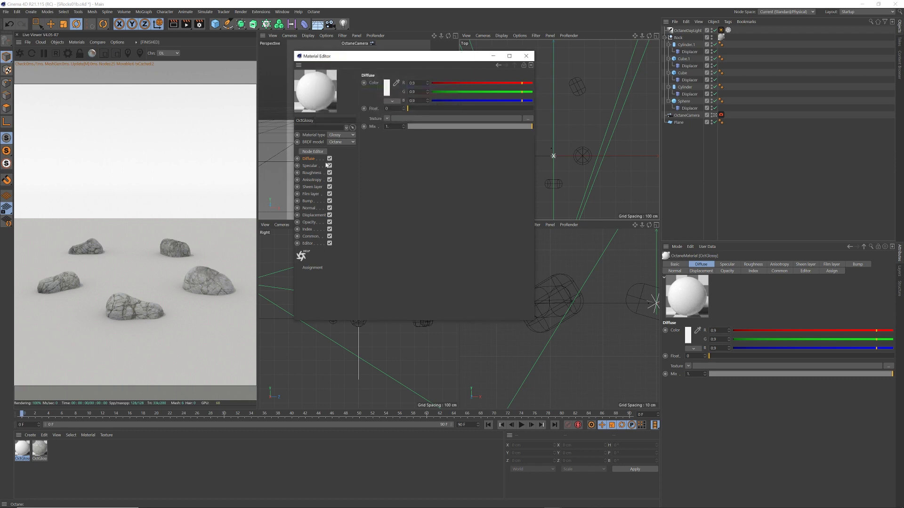
left_click(312, 152)
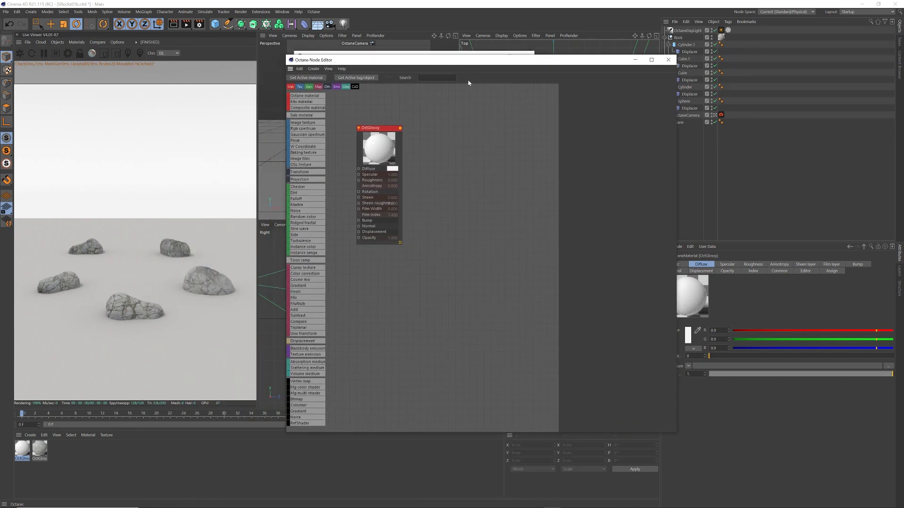
Add Noise and Displacement nodes and connect Displacement to OctGlossy's Displacement input
left_click_drag(376, 130, 483, 125)
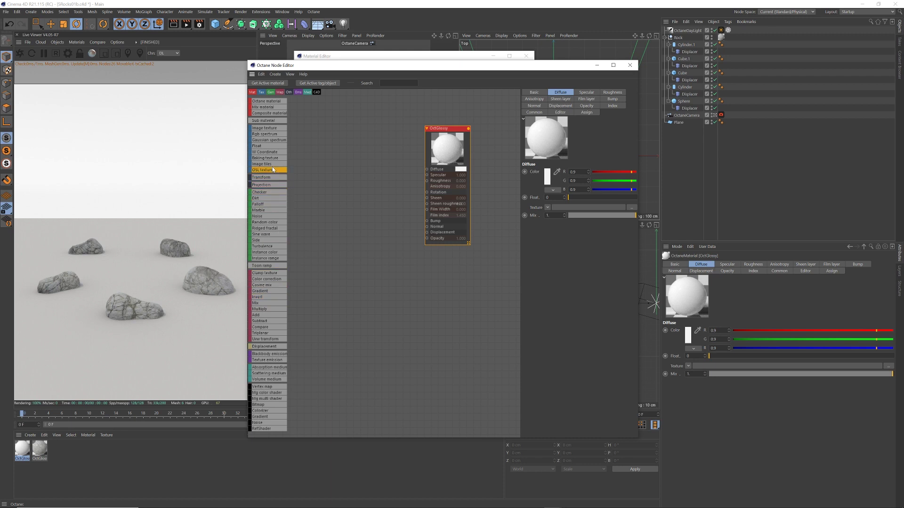
left_click_drag(276, 219, 324, 244)
left_click_drag(449, 128, 470, 139)
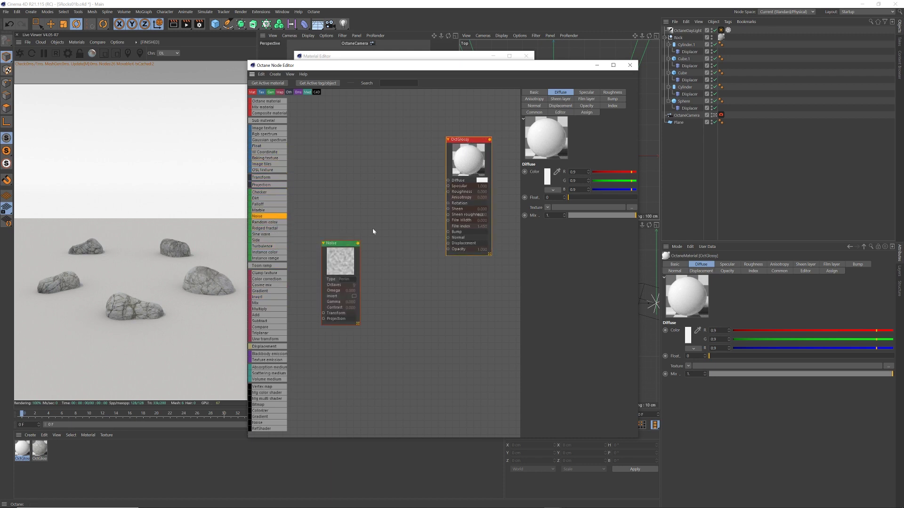
left_click_drag(335, 243, 322, 228)
left_click_drag(270, 351, 328, 327)
left_click_drag(389, 228, 391, 229)
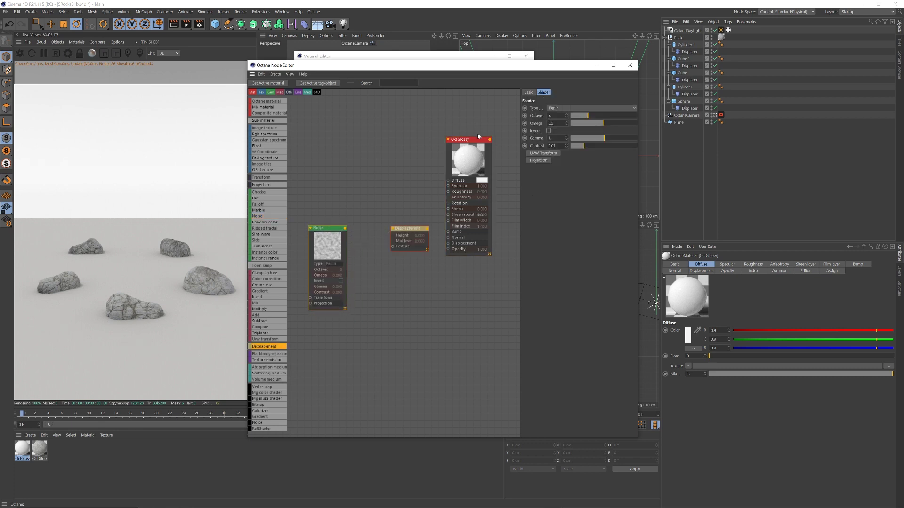
left_click_drag(478, 136, 492, 138)
mouse_move(427, 228)
left_mouse_down()
mouse_move(461, 244)
mouse_move(408, 231)
mouse_move(423, 244)
left_mouse_up()
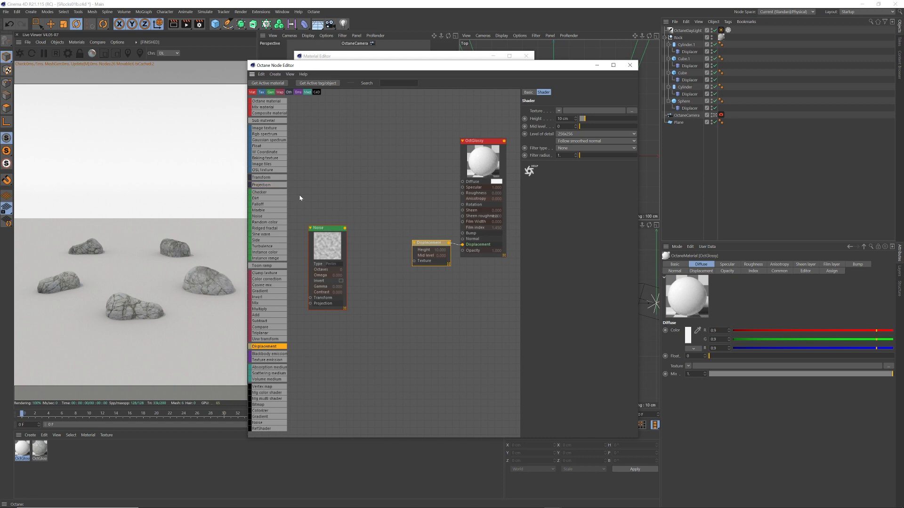
Chain the Noise through a Baking Texture into Displacement and apply the material to Plane
left_click_drag(278, 158, 362, 271)
left_click_drag(396, 232, 413, 262)
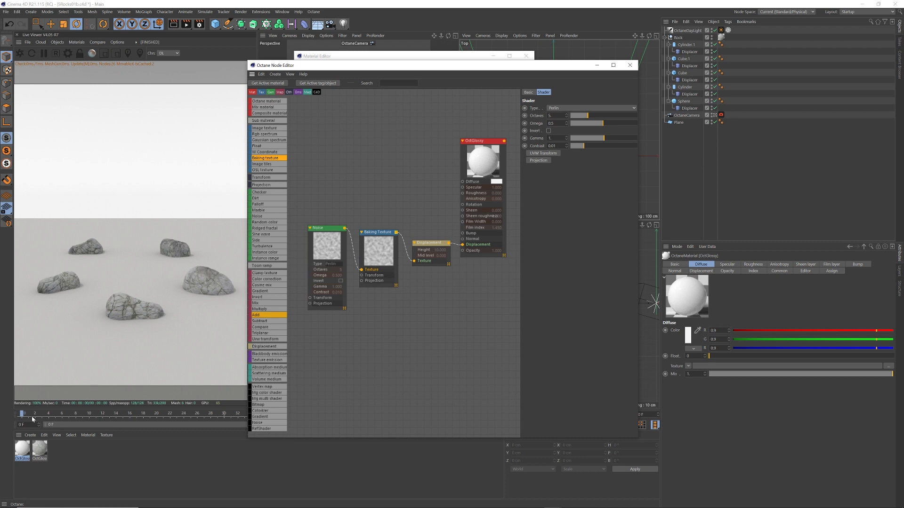
left_click_drag(24, 449, 684, 124)
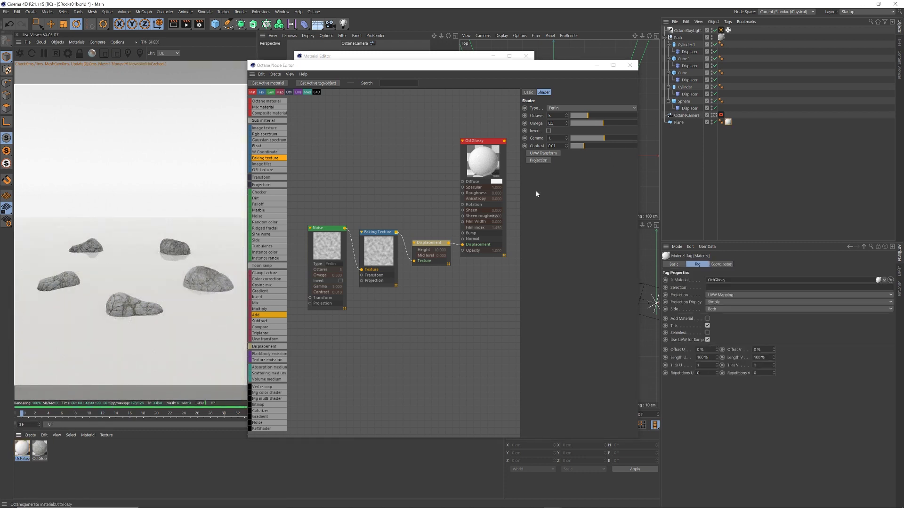
Give the Plane's Displacement node 4096x4096 detail and a 20 cm height
left_click(426, 244)
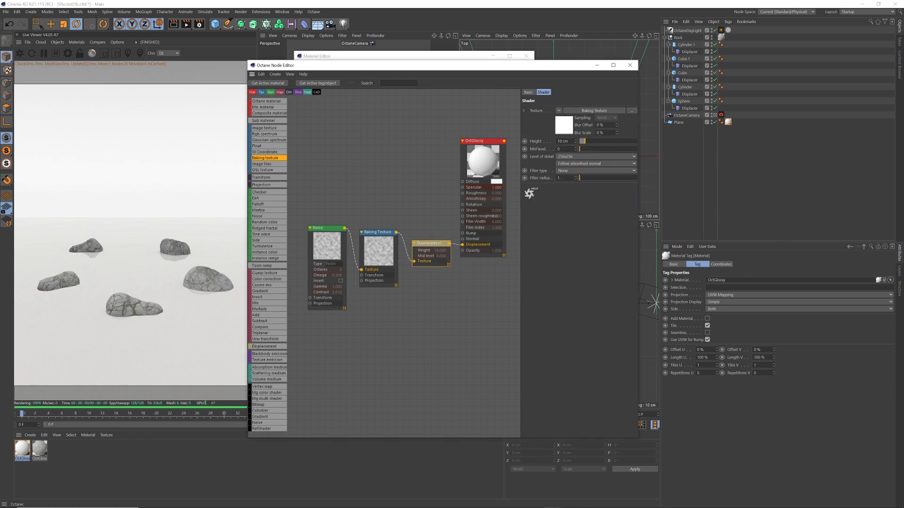
left_click_drag(424, 243, 423, 244)
left_click(571, 157)
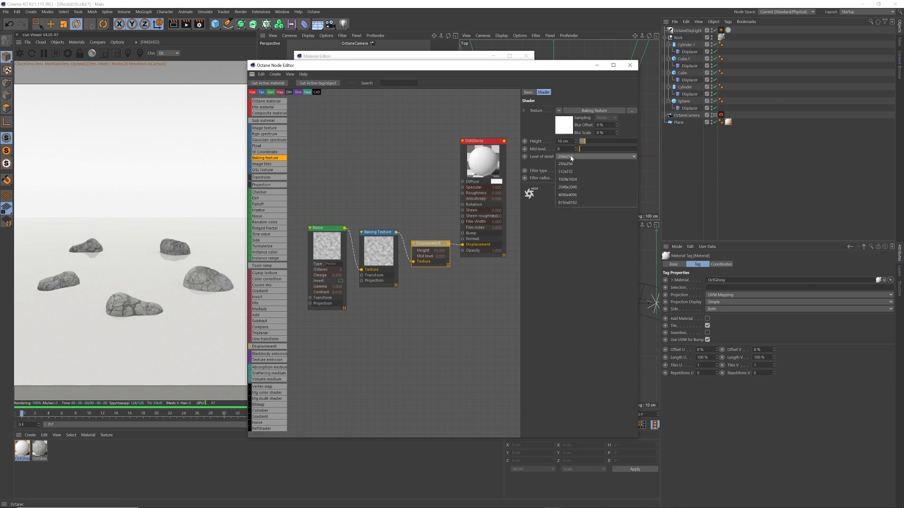
left_click(579, 194)
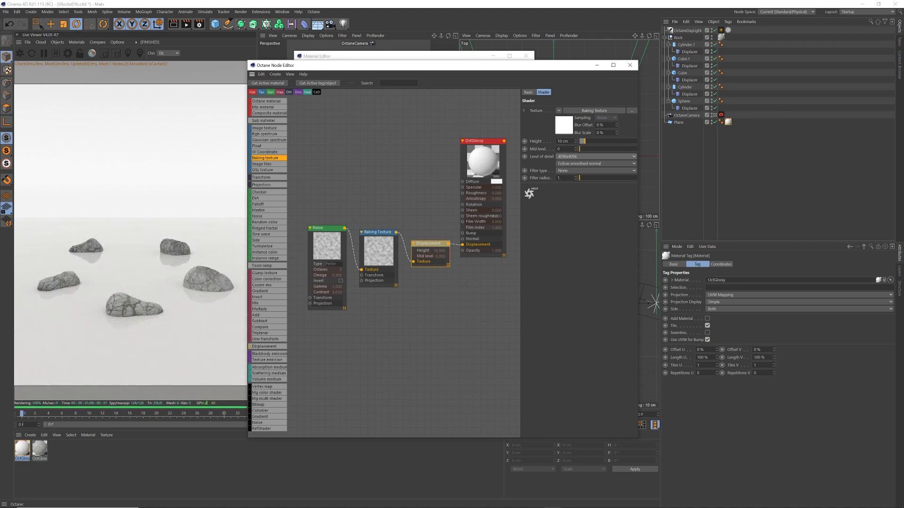
key("BackSpace")
type("20")
key("Return")
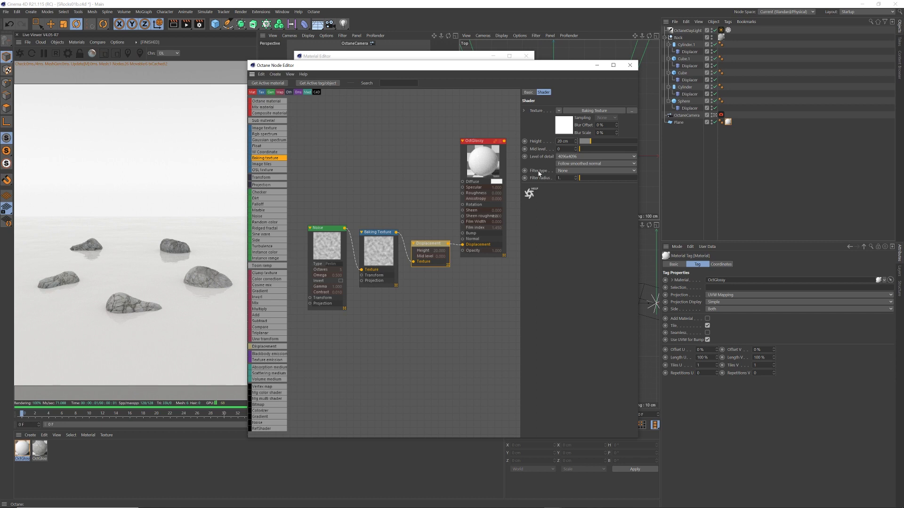
Try a daylight sky turbidity of 2, then revert it to 8
left_click(688, 30)
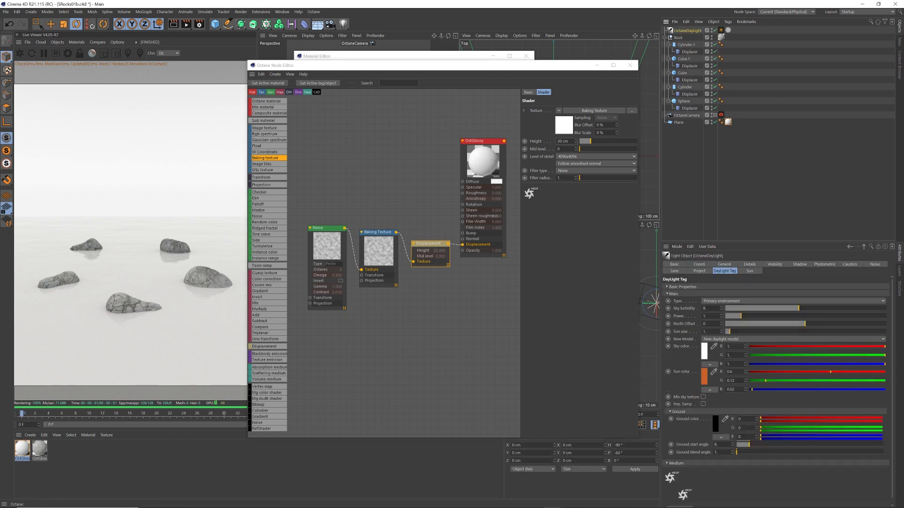
left_click(705, 308)
type("2")
key("Return")
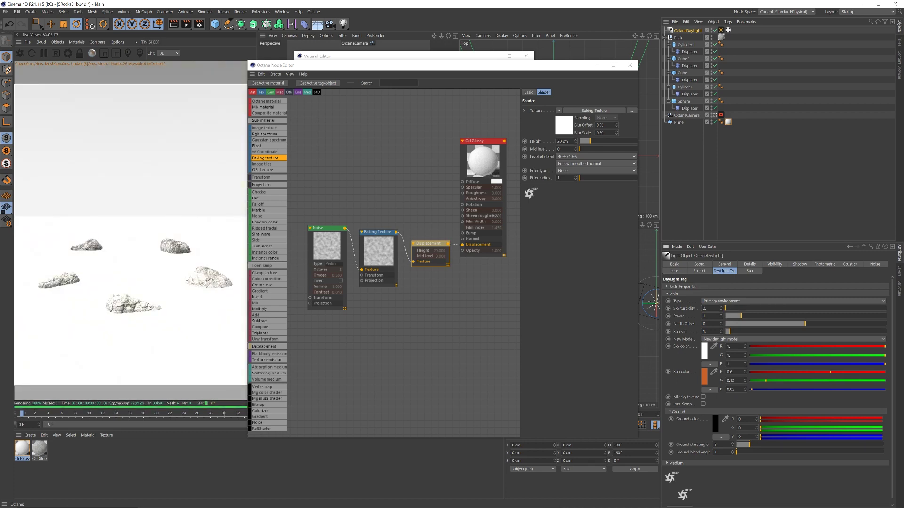
key("ctrl+z")
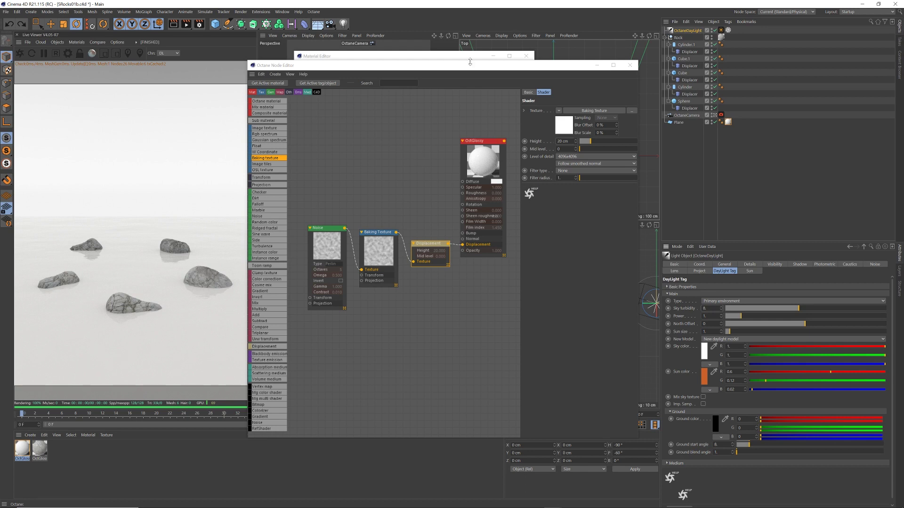
Set the Noise node to 10 octaves and omega 1
left_click_drag(469, 65, 474, 72)
left_click(323, 239)
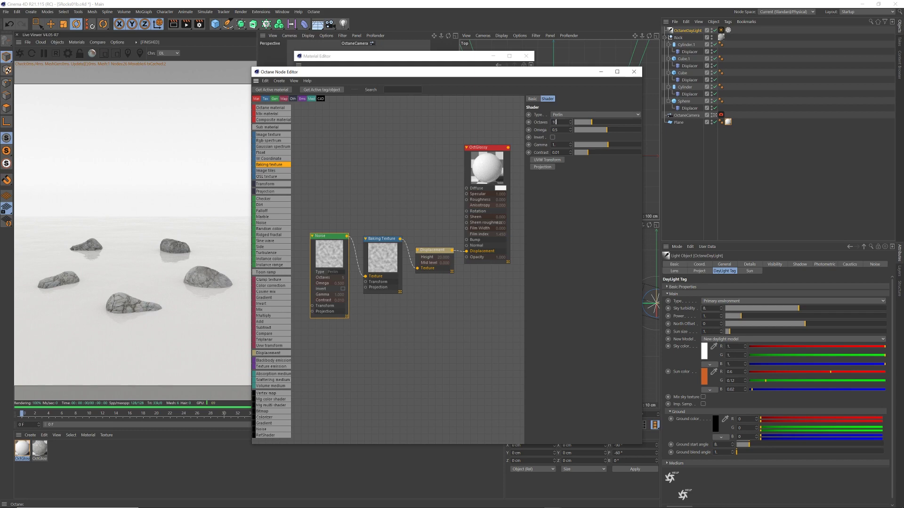
key("Return")
type("1.")
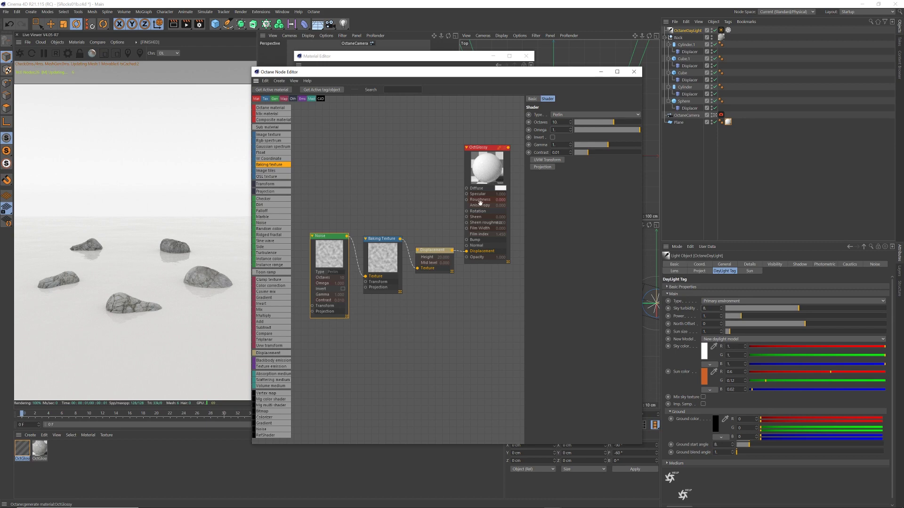
key("Return")
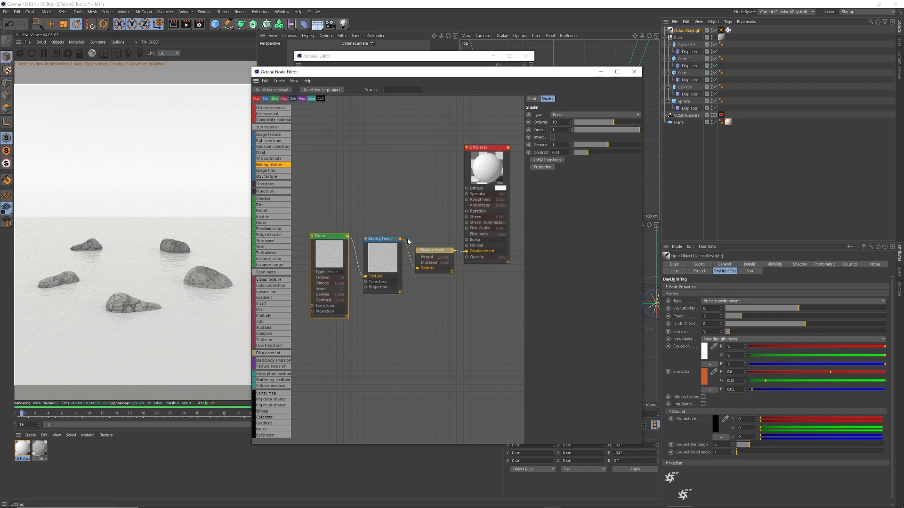
Set the Baking Texture resolution to 4000
left_click(382, 239)
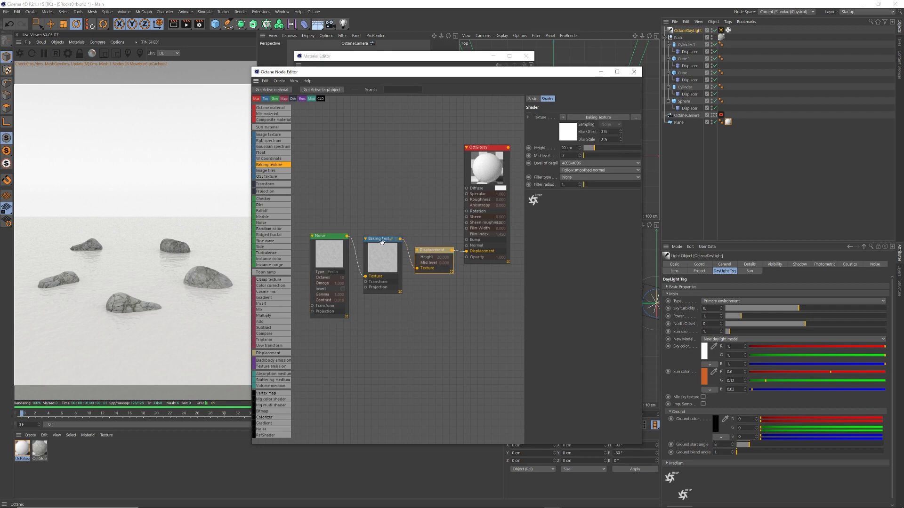
left_click(572, 152)
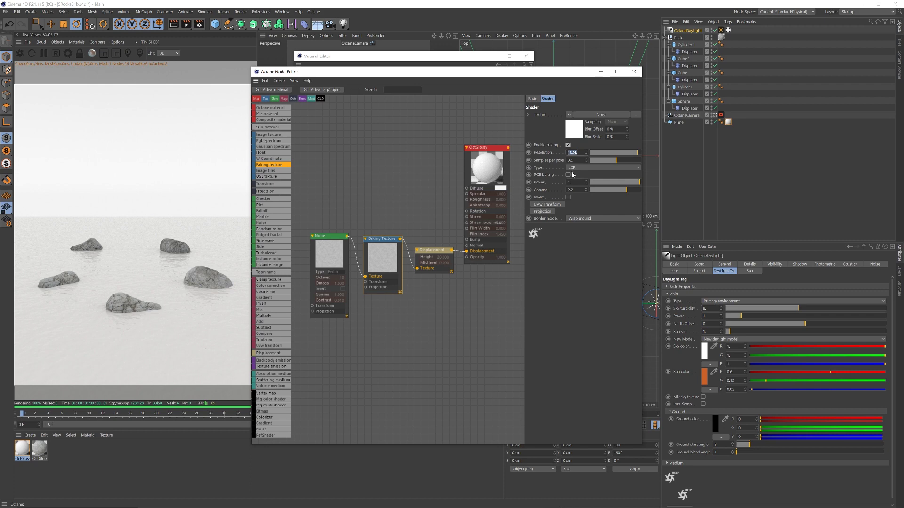
type("4000.")
key("Return")
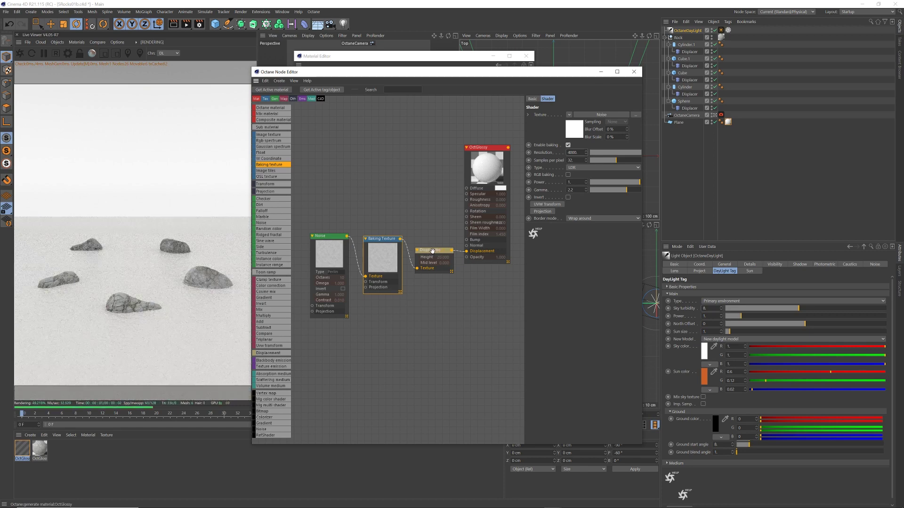
Lower the Displacement node's height to 2 cm
left_click(434, 251)
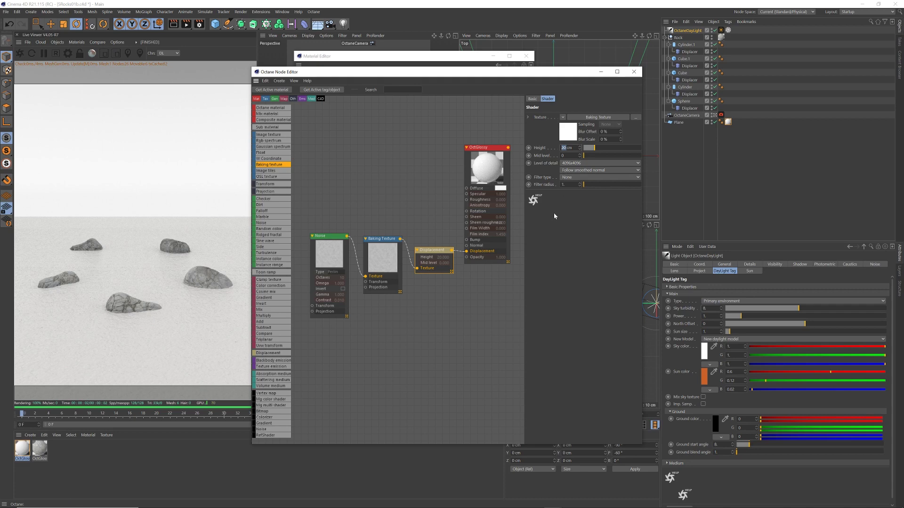
type("2cm")
key("Return")
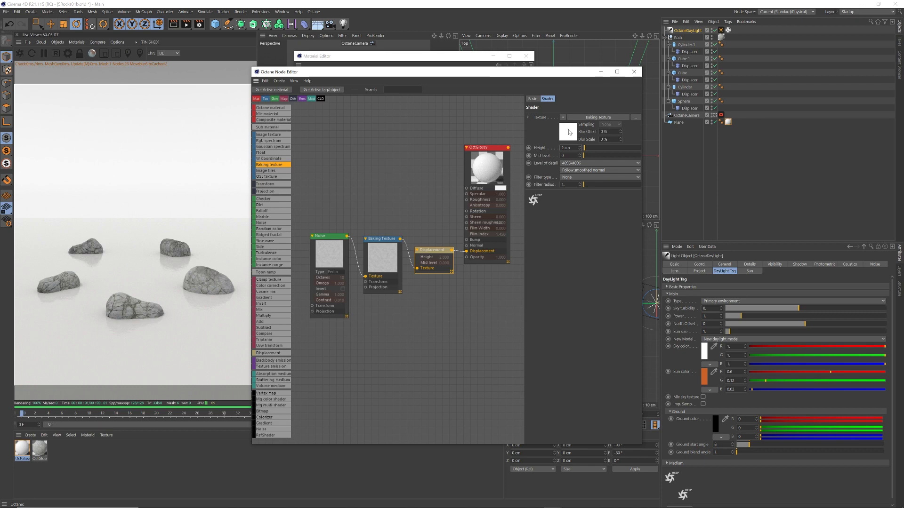
Close the node and material editors and collapse the Rock object's hierarchy
left_click(634, 72)
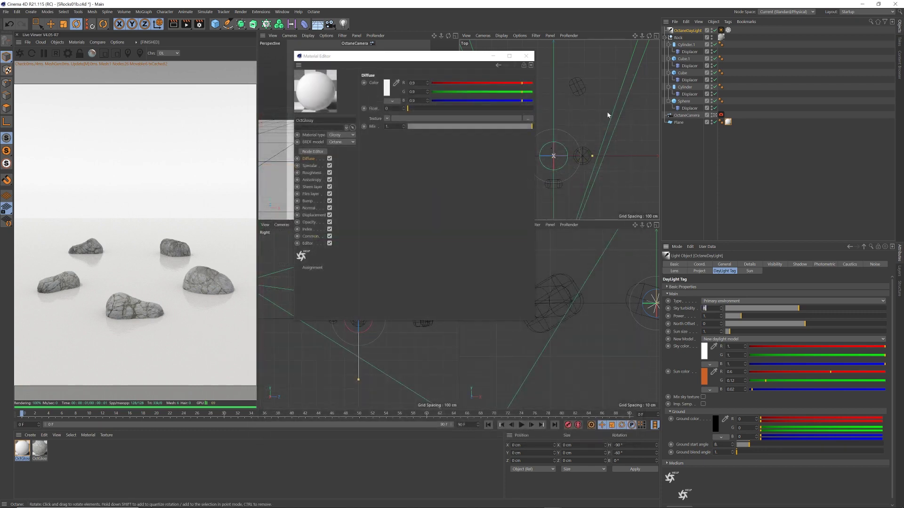
left_click_drag(465, 59, 474, 98)
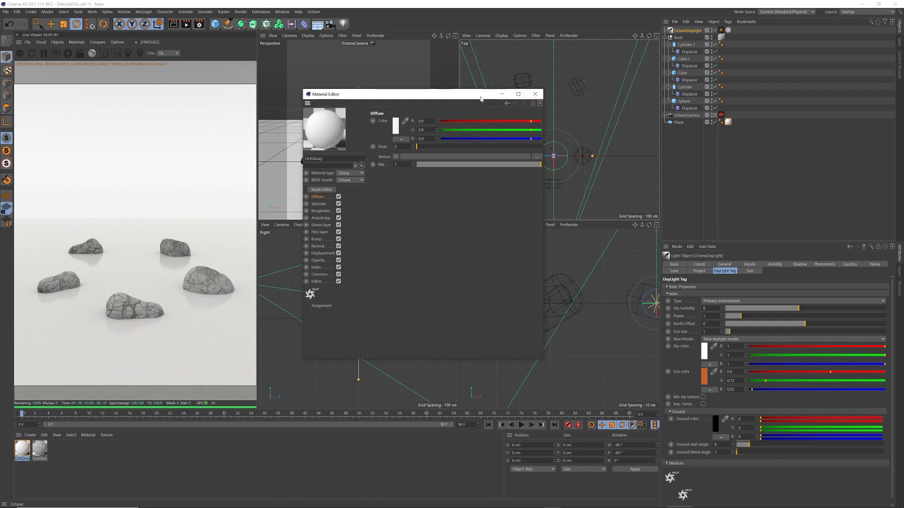
left_click_drag(516, 99, 517, 105)
left_click(535, 100)
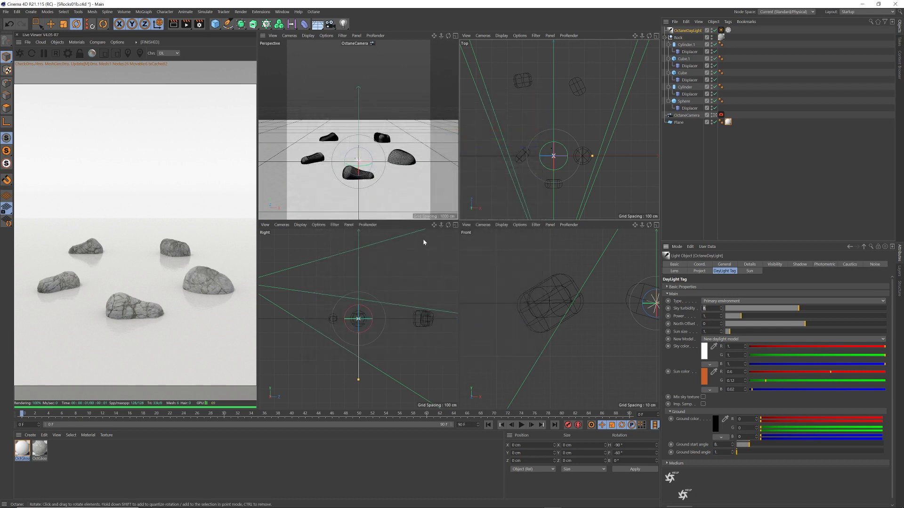
left_click(684, 147)
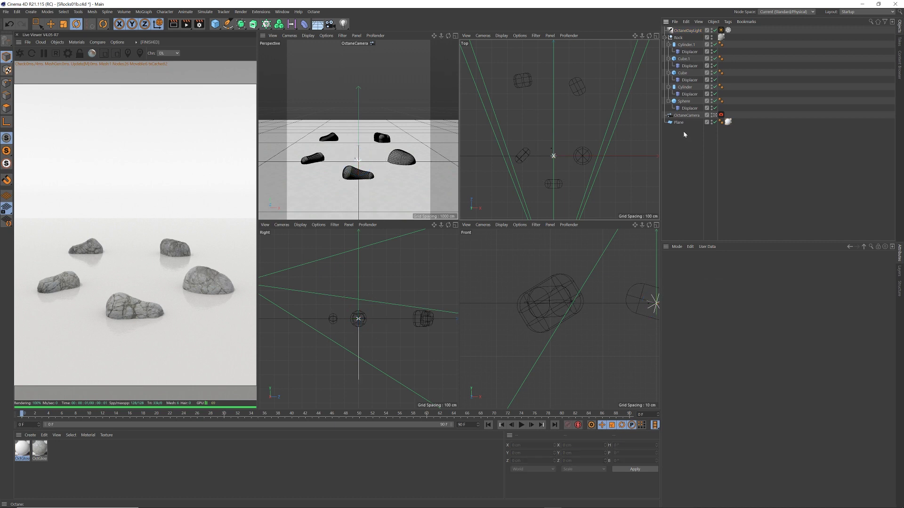
left_click(664, 37)
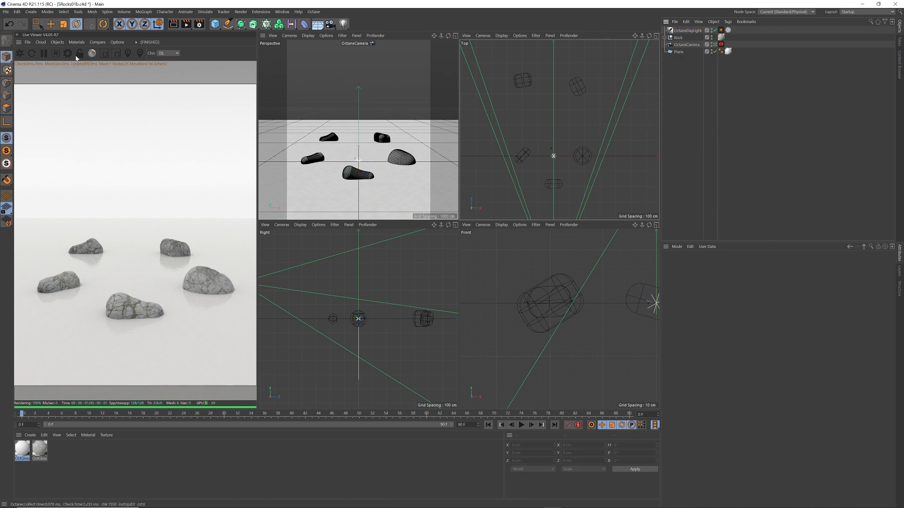
Set the Octane camera's focus by picking a point on a rock
left_click(50, 23)
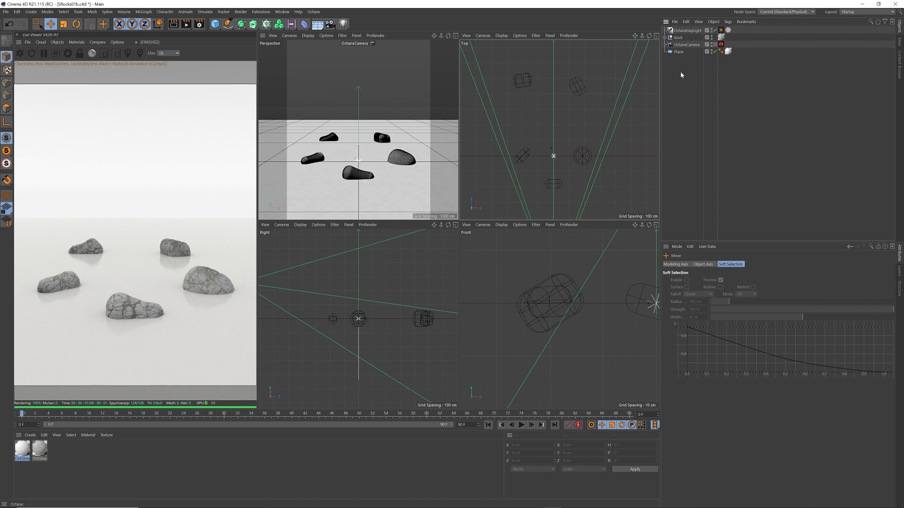
left_click(128, 53)
left_click(127, 304)
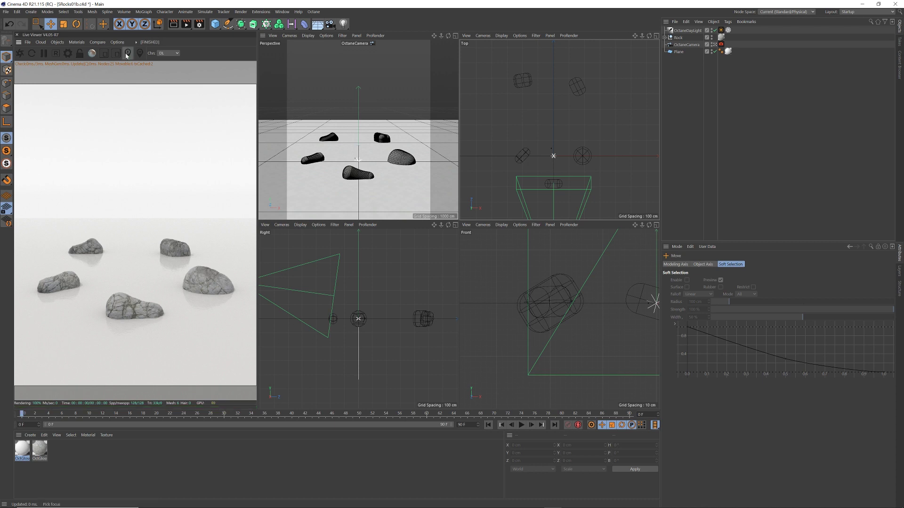
Switch the Octane kernel to Pathtracing with 512 max samples and close the settings
left_click(68, 54)
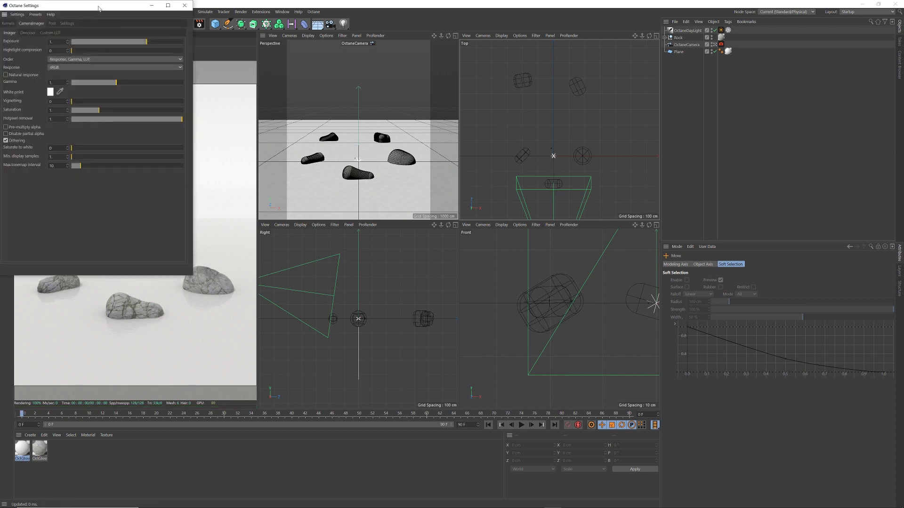
left_click_drag(98, 8, 284, 48)
left_click(195, 63)
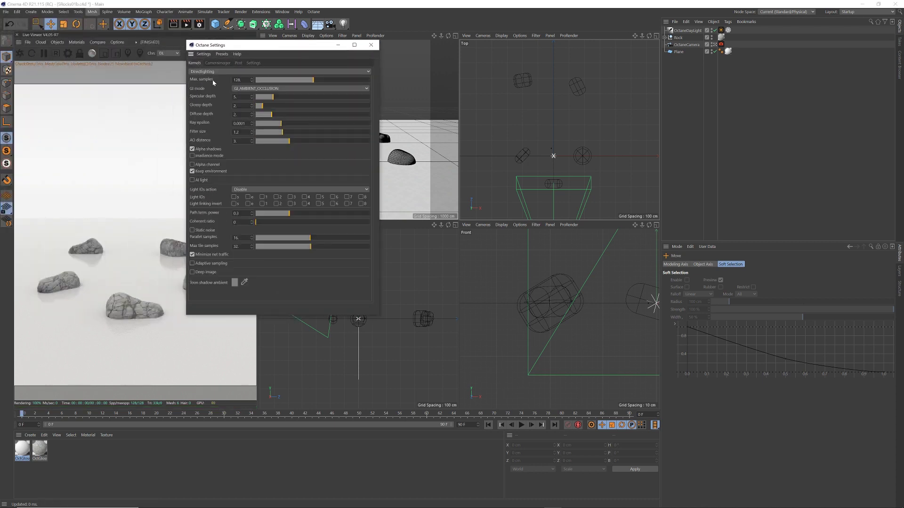
left_click(216, 72)
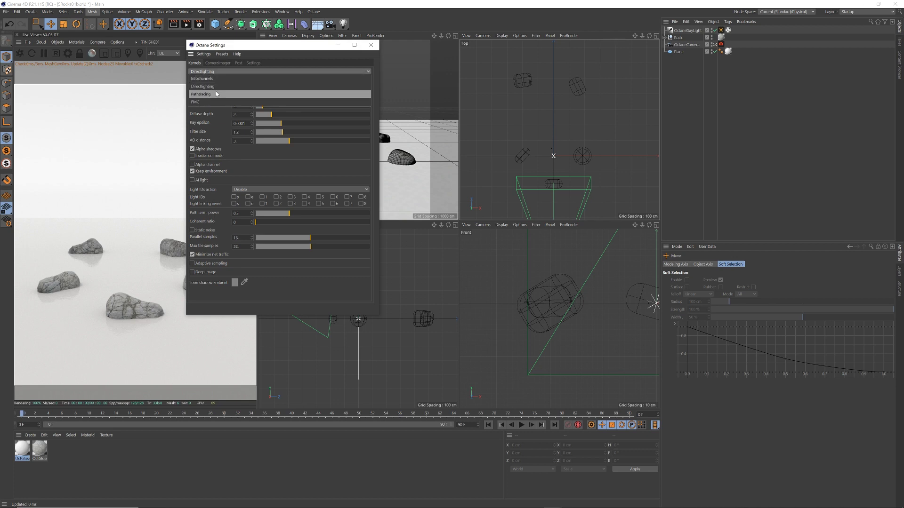
left_click(216, 93)
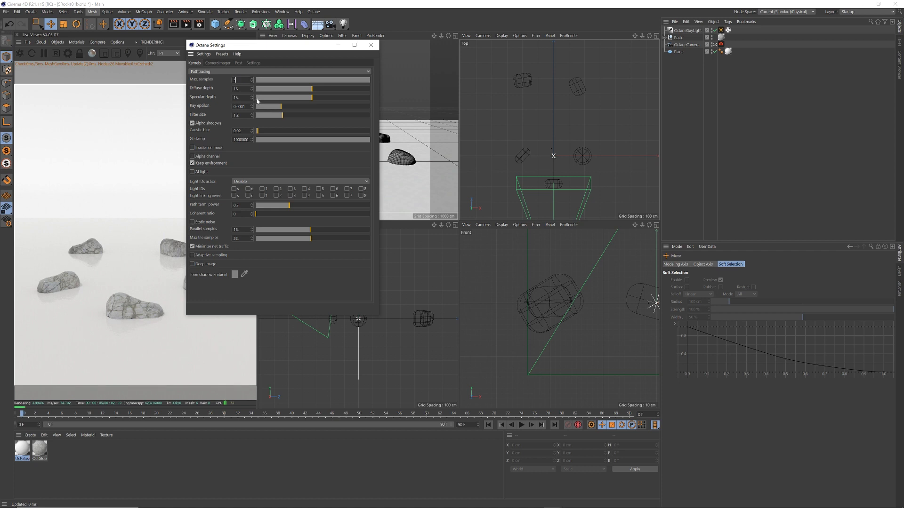
key("Return")
left_click(240, 140)
left_click(371, 44)
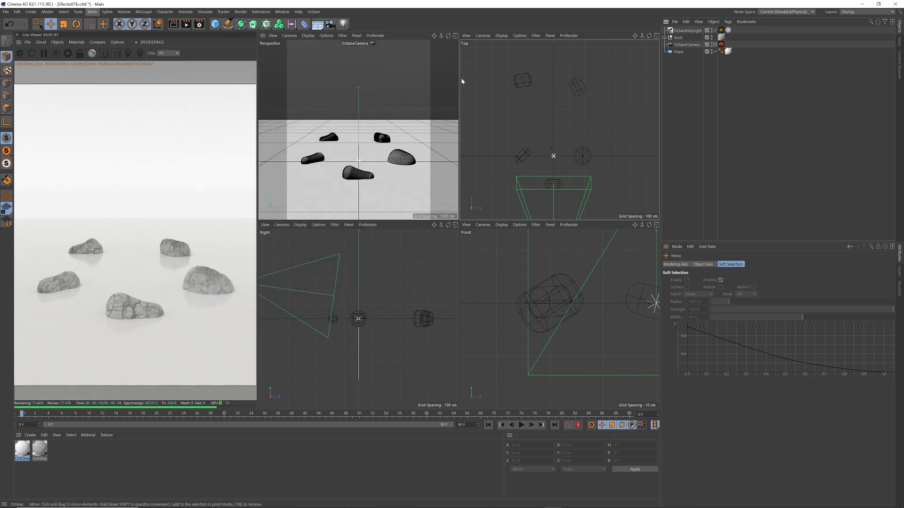
Save the scene and add a 200 cm cube
key("ctrl+s")
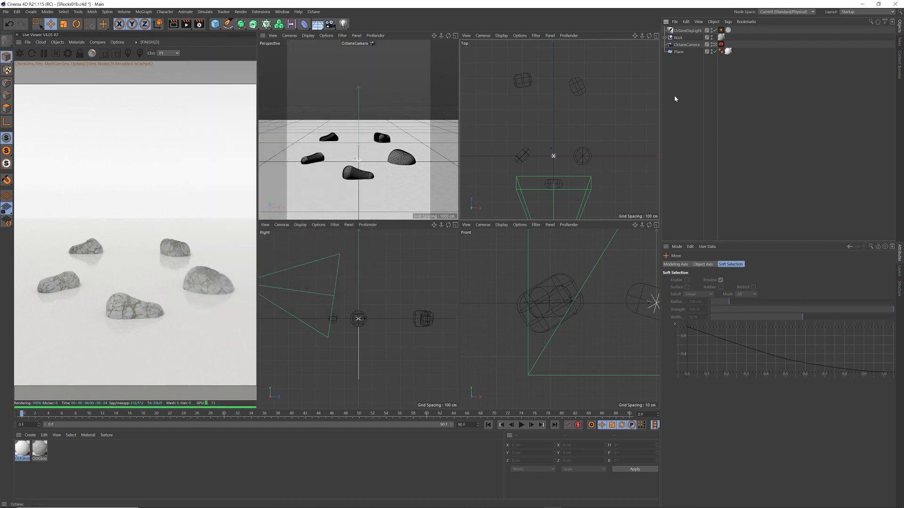
left_click_drag(641, 36, 642, 62)
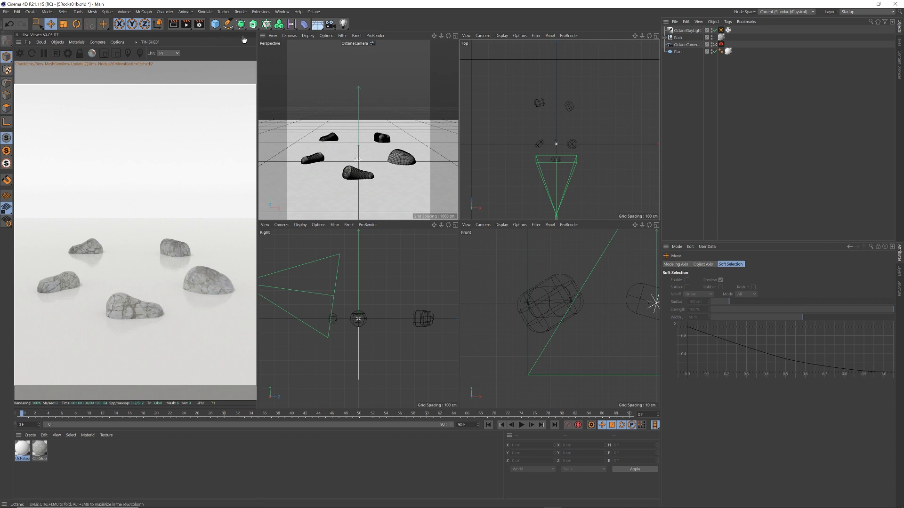
left_click(215, 24)
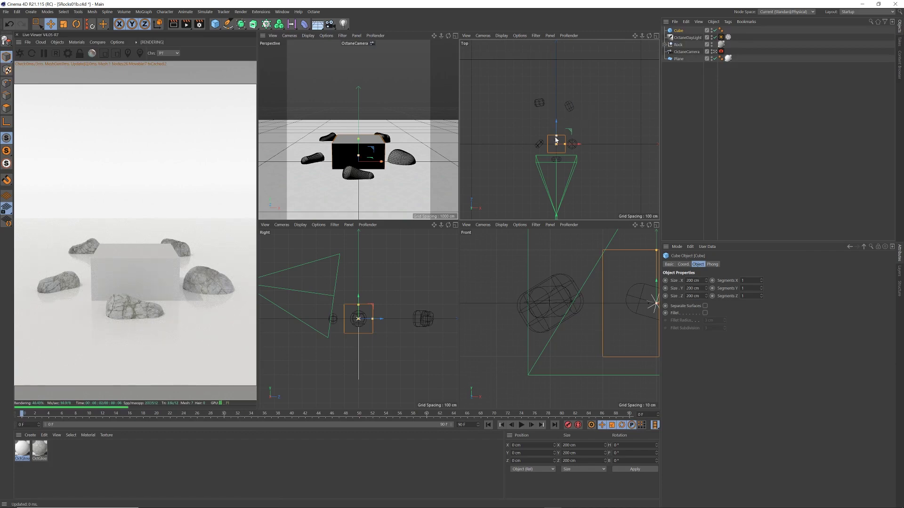
left_click_drag(642, 36, 643, 57)
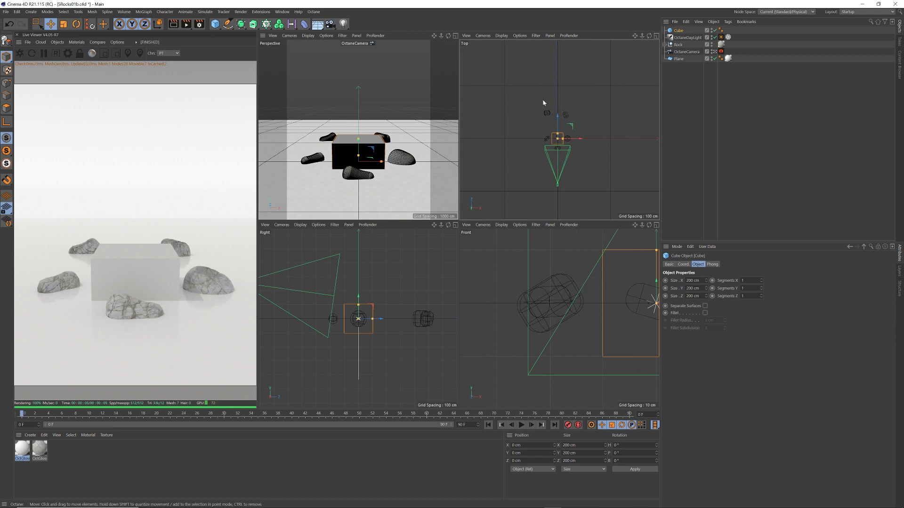
Create an Octane Diffuse material with diffuse disabled for pure black, and apply it to the Cube
left_click(76, 42)
left_click(97, 76)
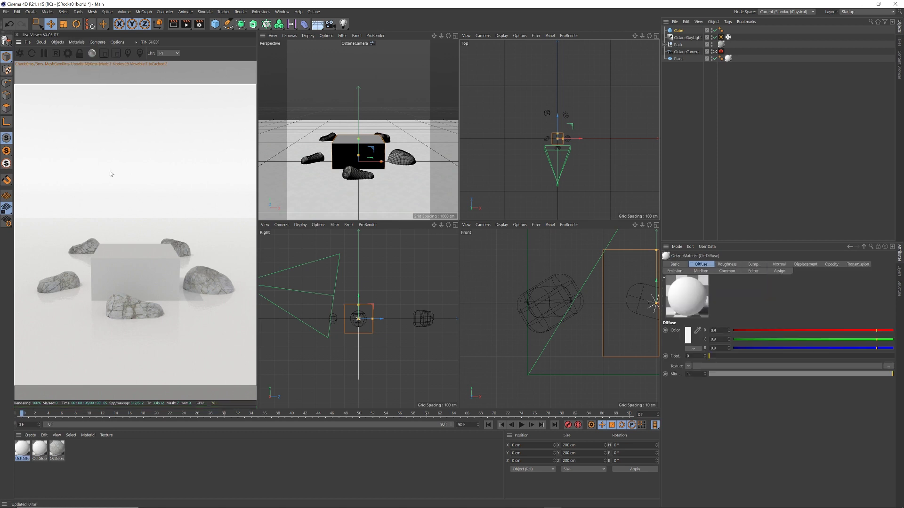
double_click(26, 449)
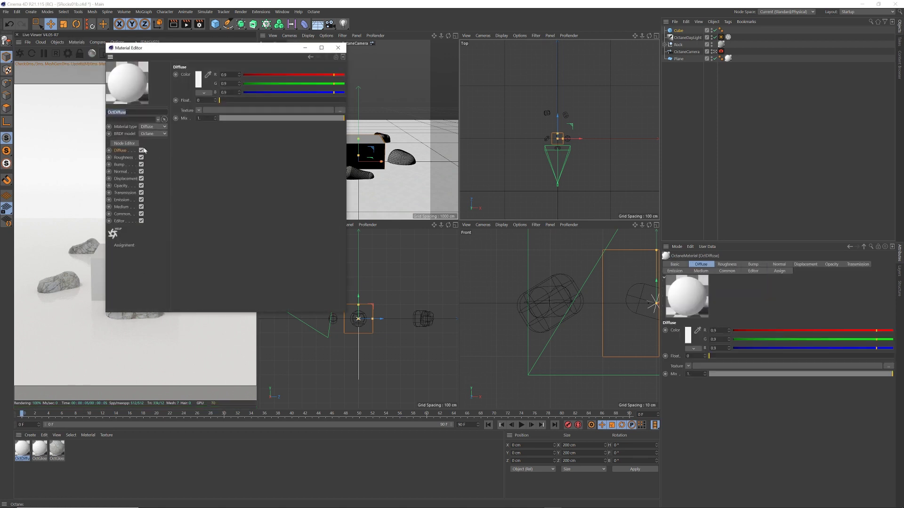
left_click(141, 150)
left_click(337, 48)
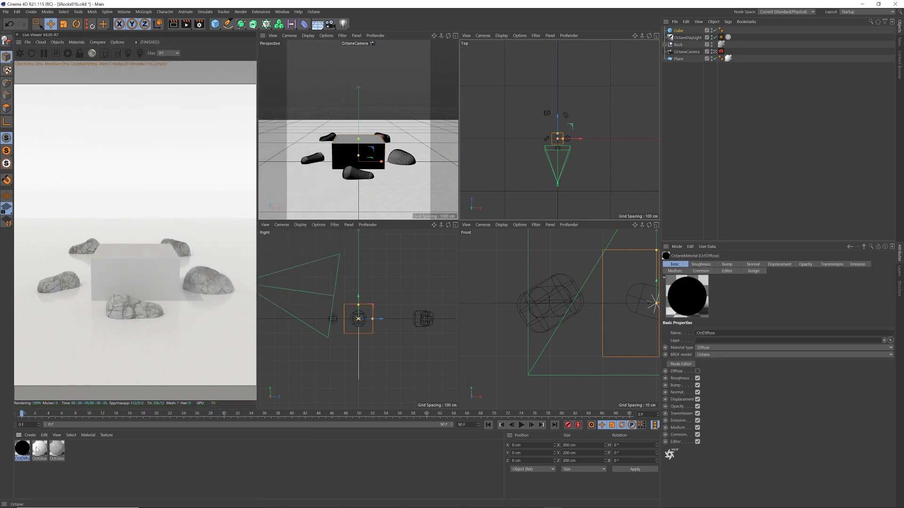
left_click_drag(680, 31, 680, 31)
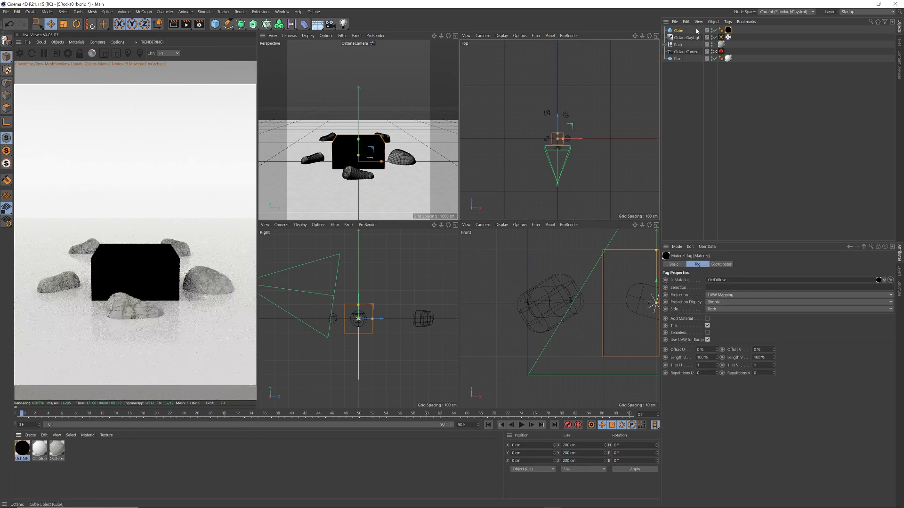
left_click(678, 30)
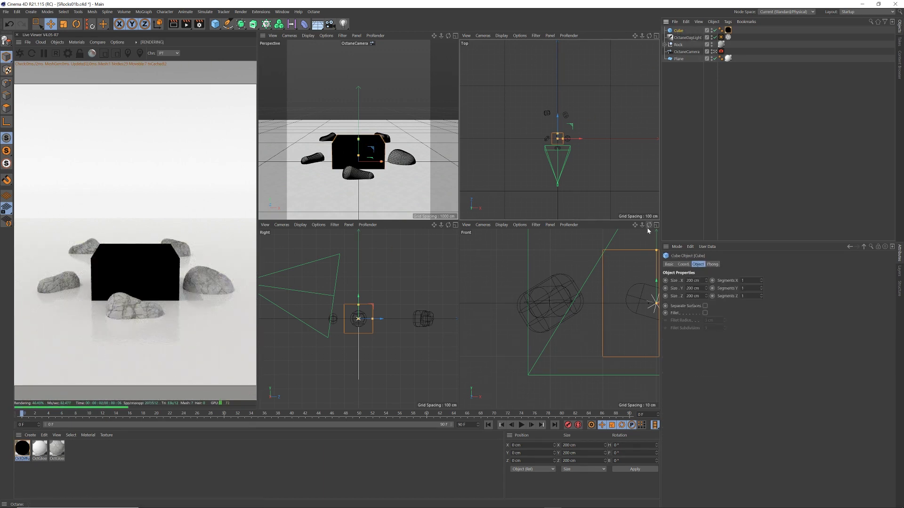
Stretch the Cube into a wide, tall panel of about 3845.692 × 1673.069 cm
left_click_drag(642, 225, 641, 306)
scroll(645, 232, "up", 2)
left_click_drag(586, 317, 630, 320)
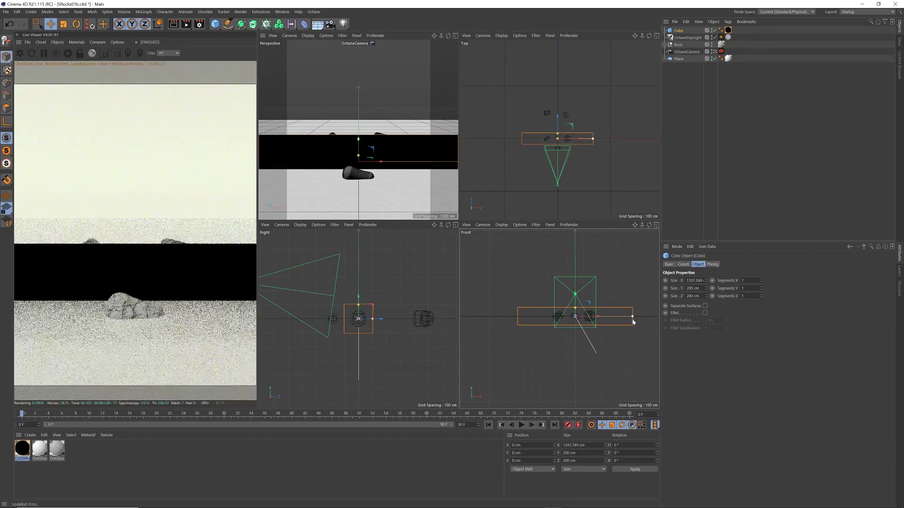
left_click(644, 42)
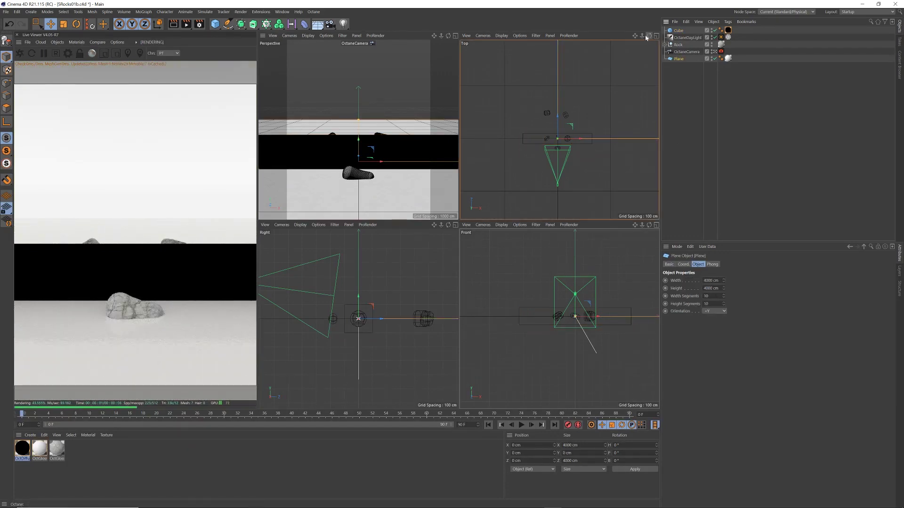
scroll(644, 42, "down", 3)
left_click(678, 30)
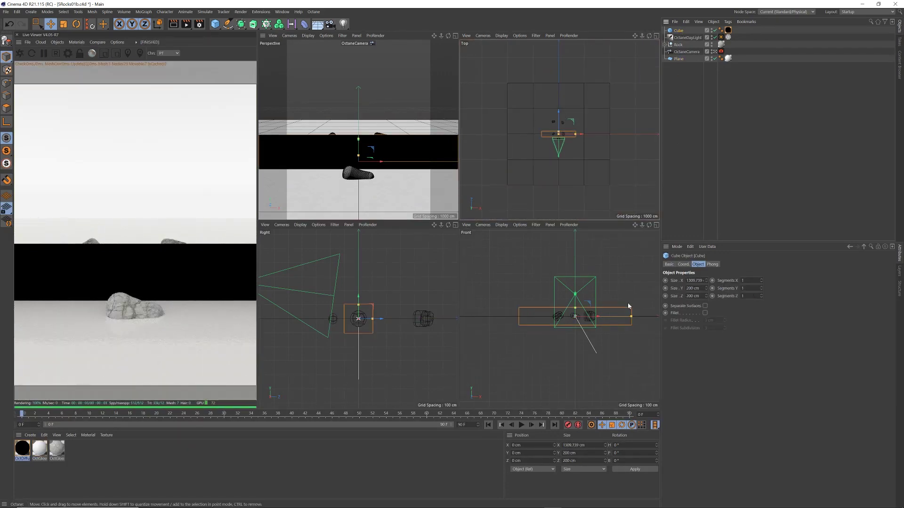
left_click_drag(631, 316, 736, 312)
left_click_drag(575, 308, 575, 245)
Move the Cube back to Z -1114.59 and raise it to Y 766.012 cm behind the rocks
key("e")
left_click_drag(560, 113, 558, 141)
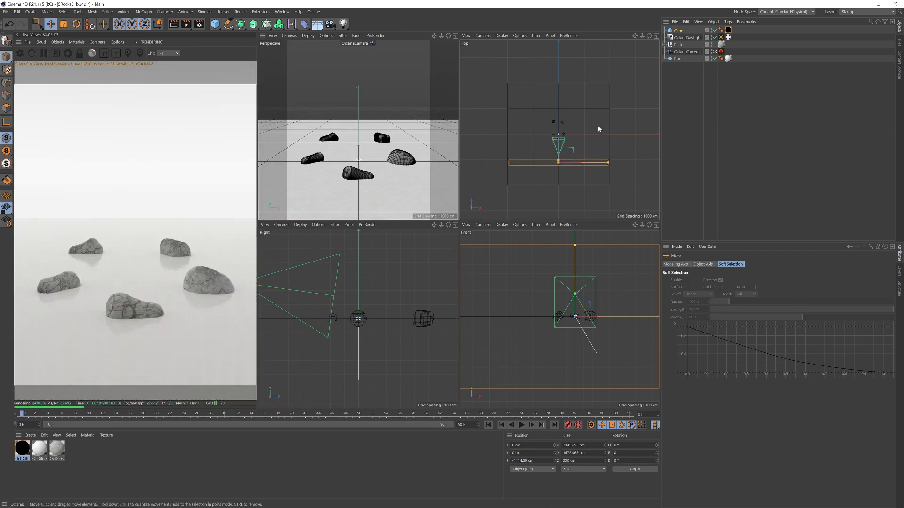
left_click(715, 31)
left_click(715, 32)
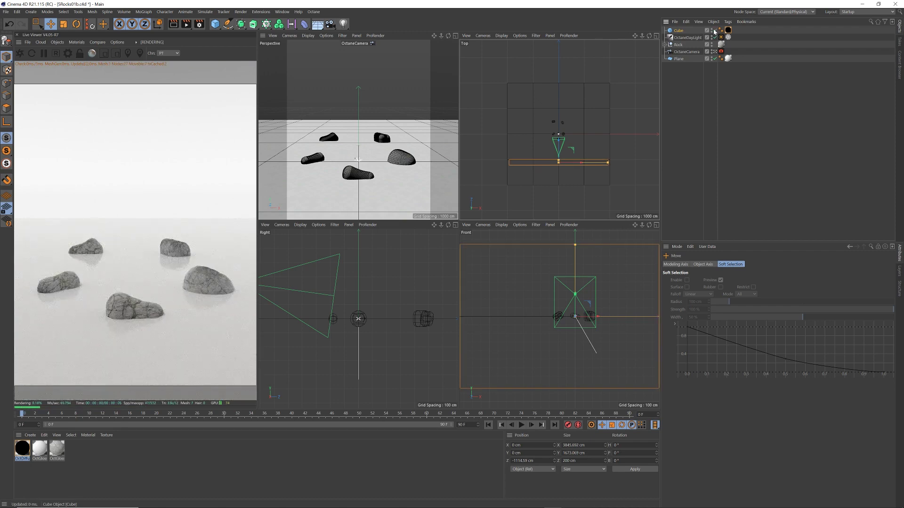
left_click(712, 31)
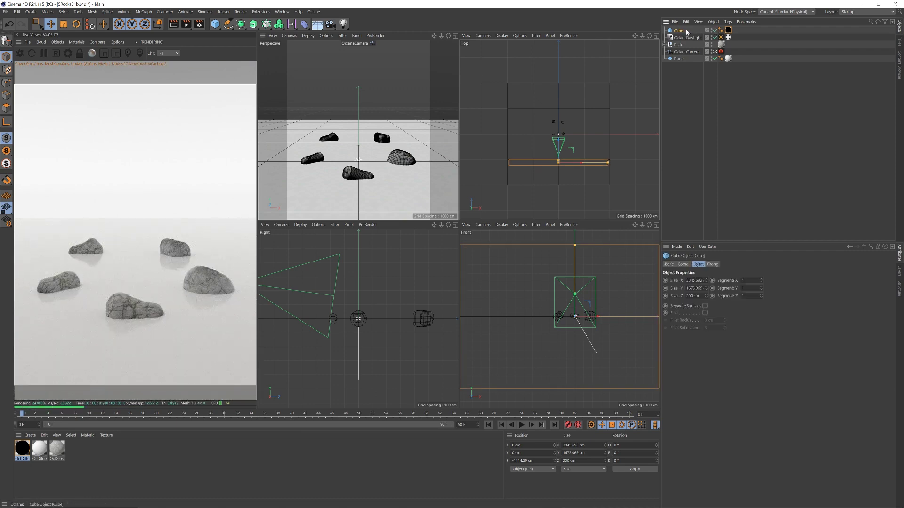
left_click(715, 32)
left_click(715, 31)
left_click(579, 295)
left_click_drag(579, 296, 575, 237)
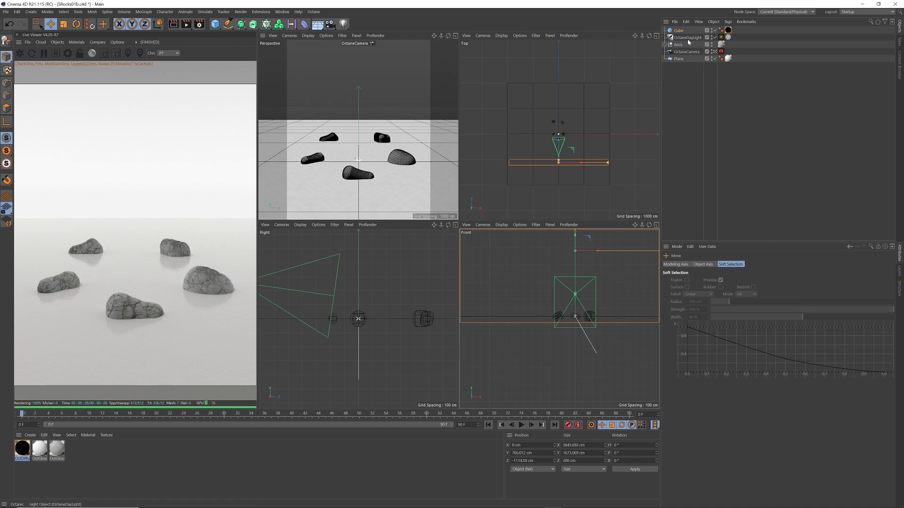
Add an Octane fog volume with a voxel size of 200
left_click(57, 42)
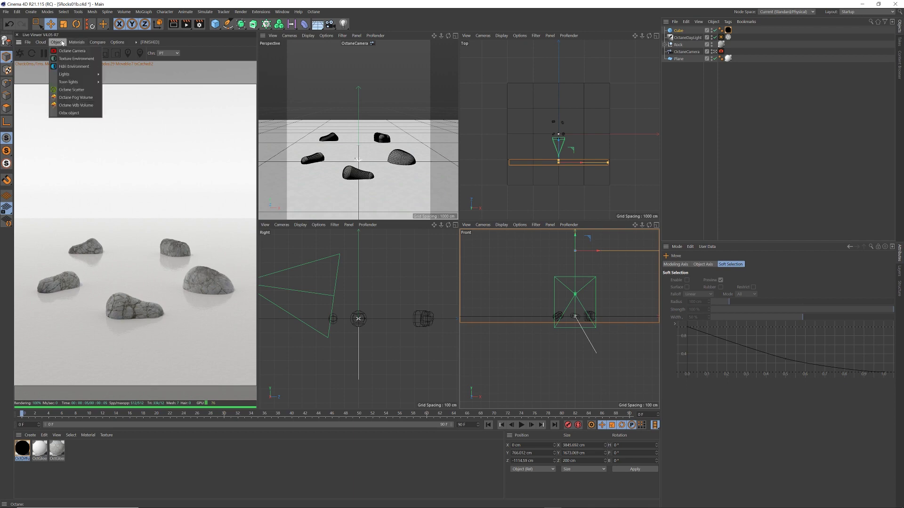
left_click(76, 97)
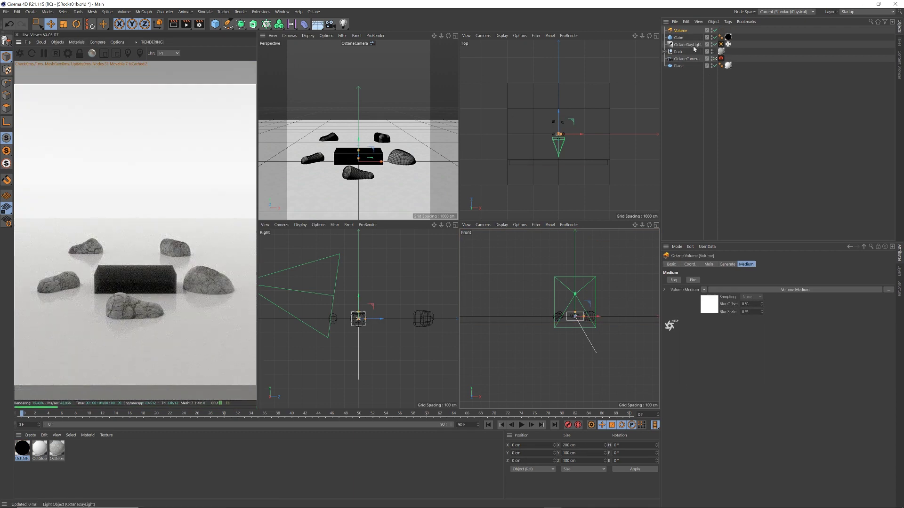
left_click(726, 264)
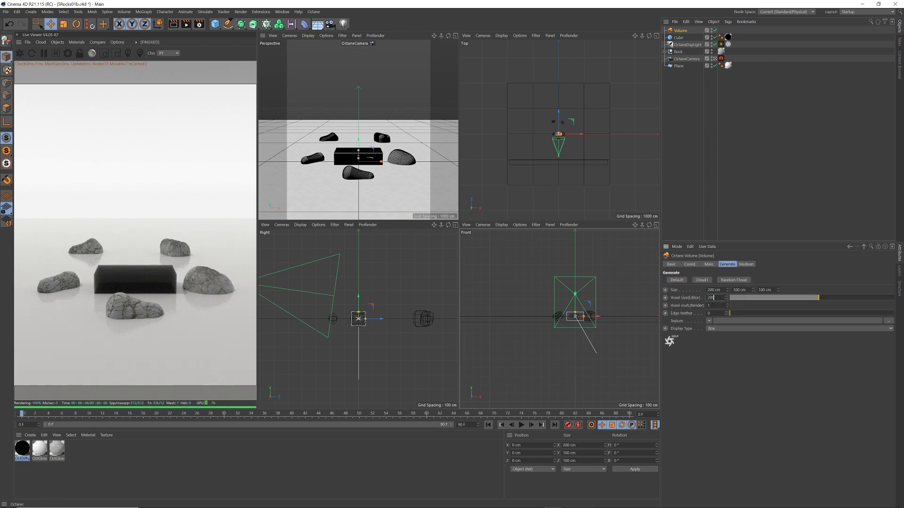
key("Return")
left_click(746, 264)
left_click(737, 287)
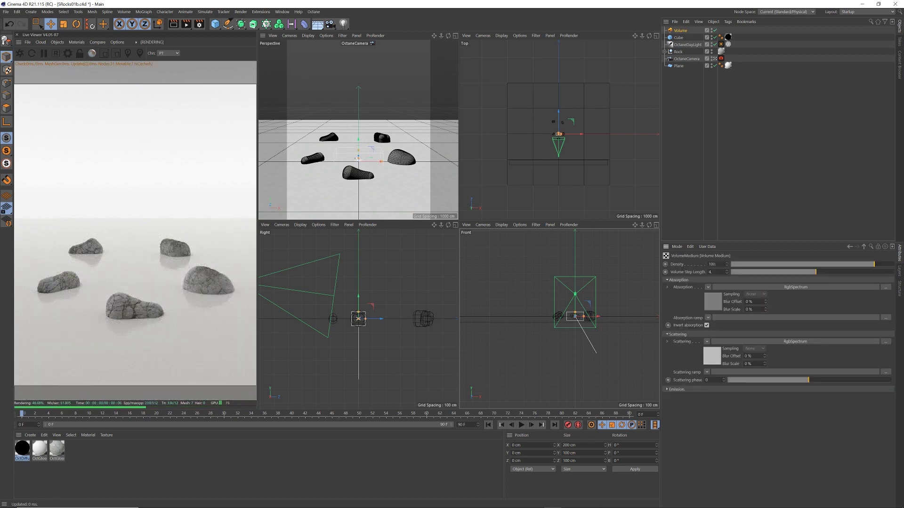
Set the volume medium's absorption colour to full-brightness white
left_click(712, 301)
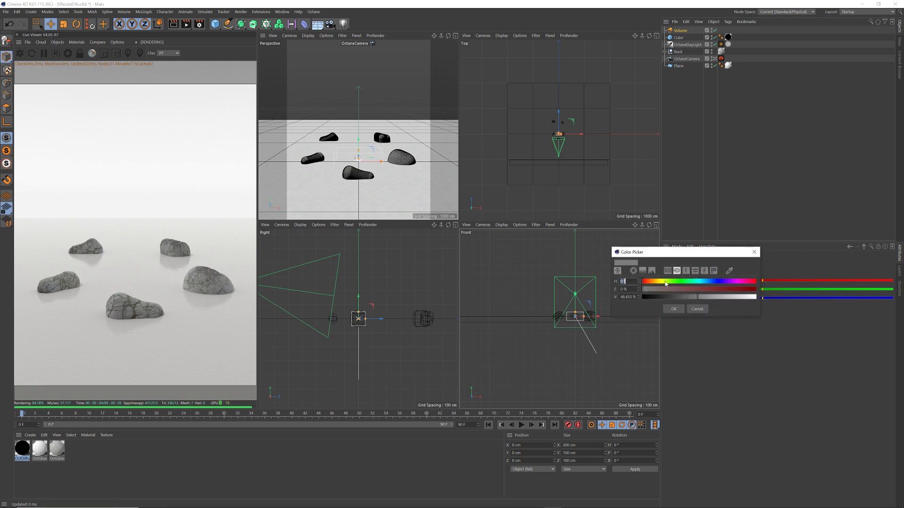
left_click_drag(697, 296, 755, 296)
left_click(674, 309)
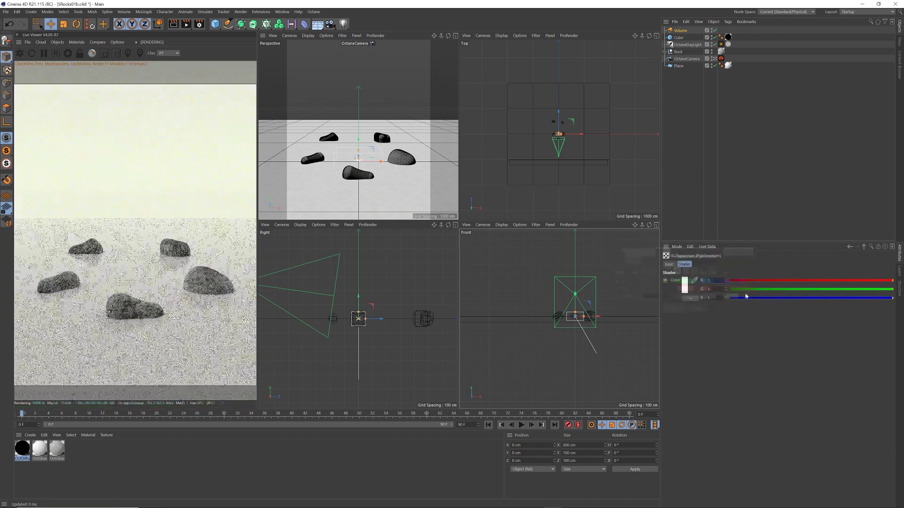
key("ctrl+z")
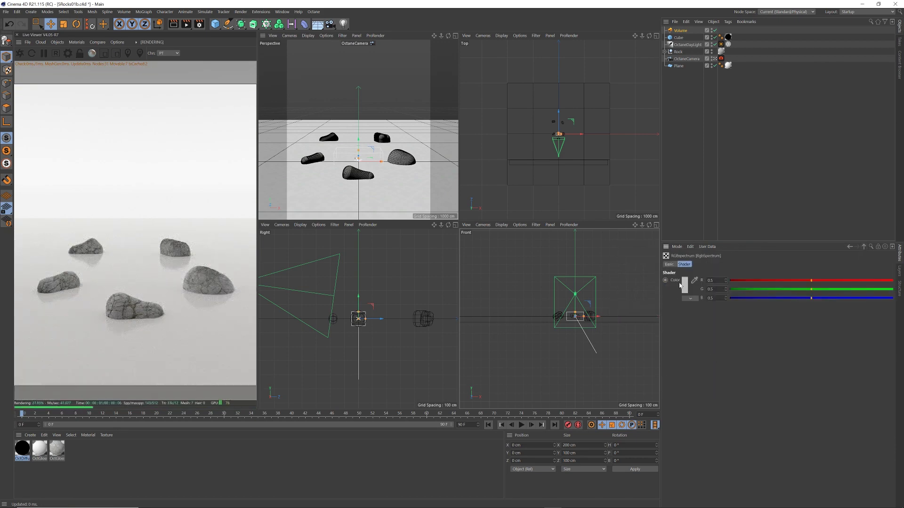
left_click(683, 285)
left_click_drag(697, 296, 756, 296)
left_click(673, 308)
left_click(863, 247)
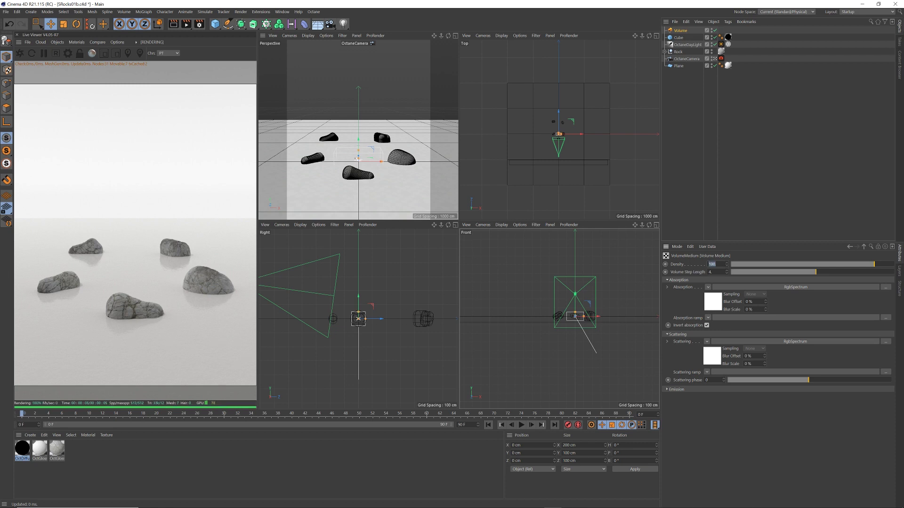
Widen the fog volume along X and make it much taller
left_click_drag(641, 36, 649, 37)
left_click_drag(562, 136, 563, 93)
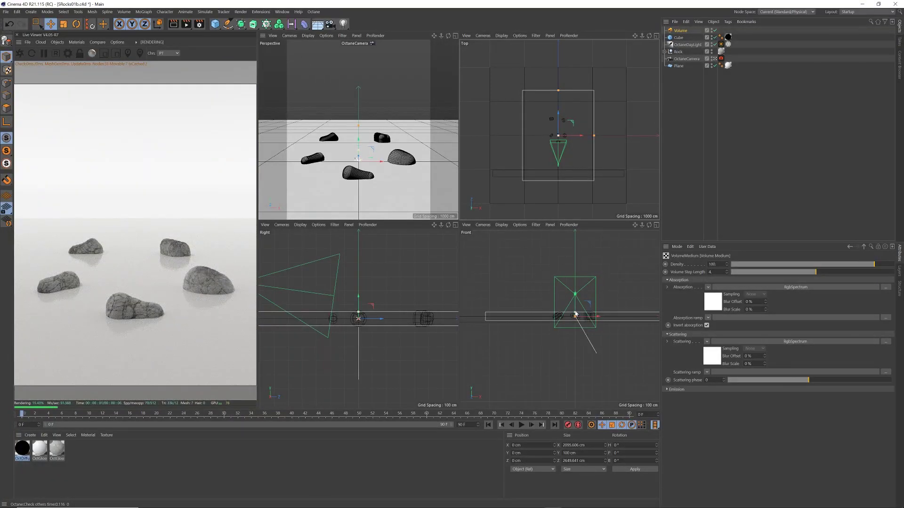
left_click_drag(575, 314, 575, 291)
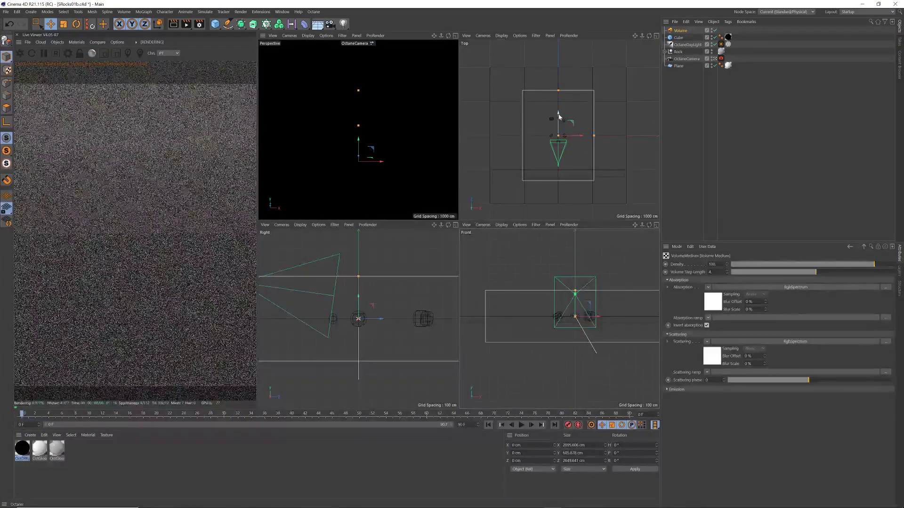
Move the fog volume farther back along Z and raise it upward
left_click_drag(559, 116, 560, 95)
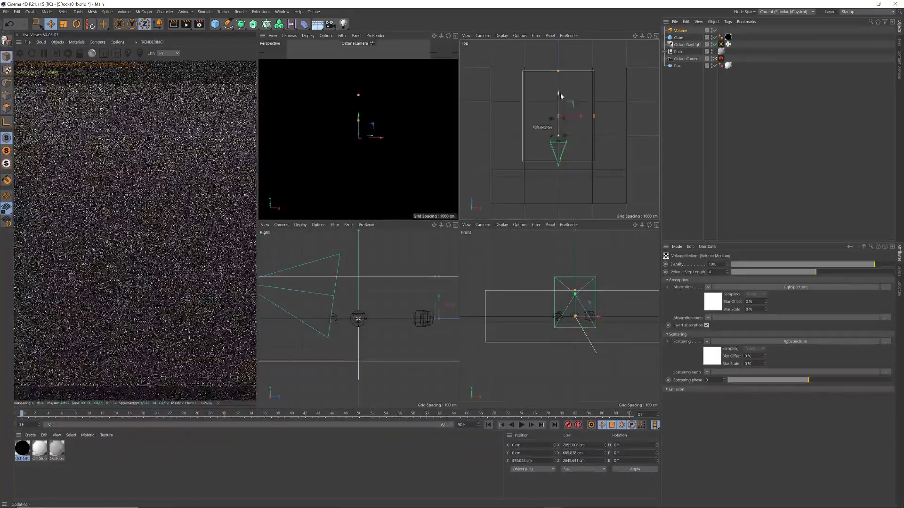
left_click_drag(560, 95, 566, 84)
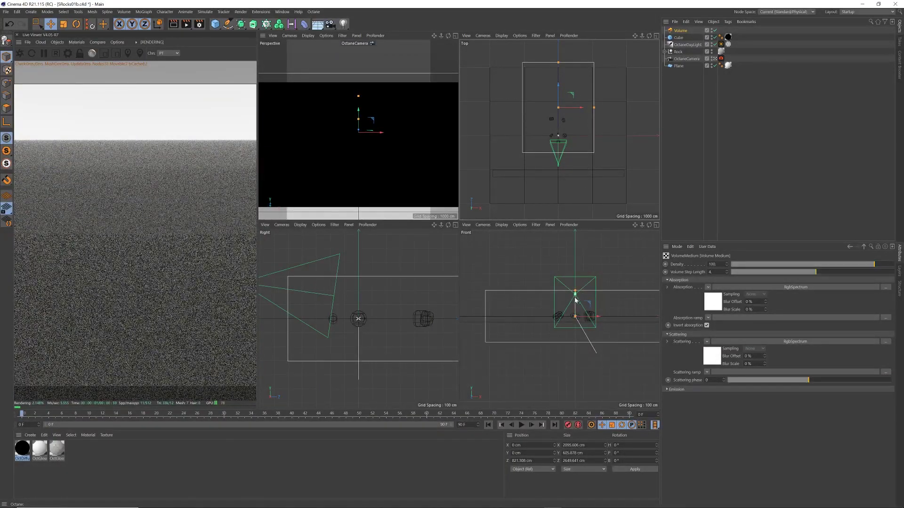
left_click_drag(575, 298, 576, 286)
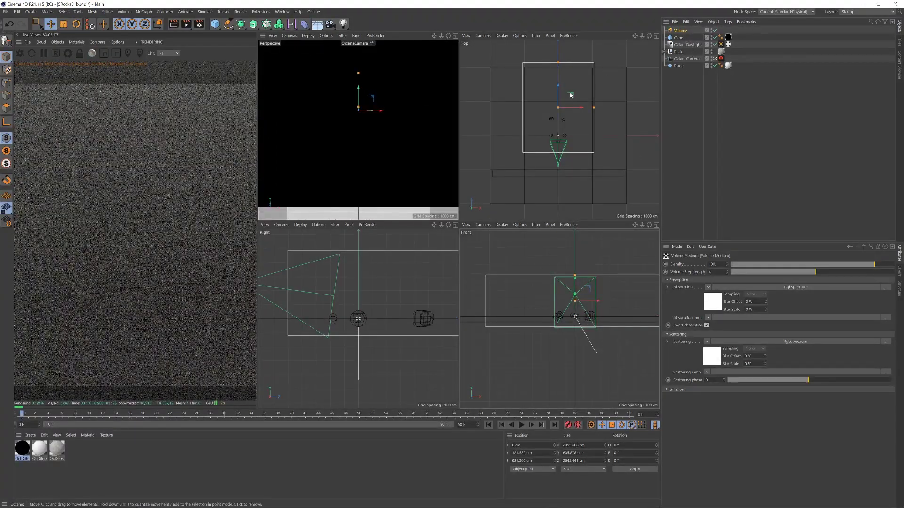
left_click_drag(560, 98, 560, 88)
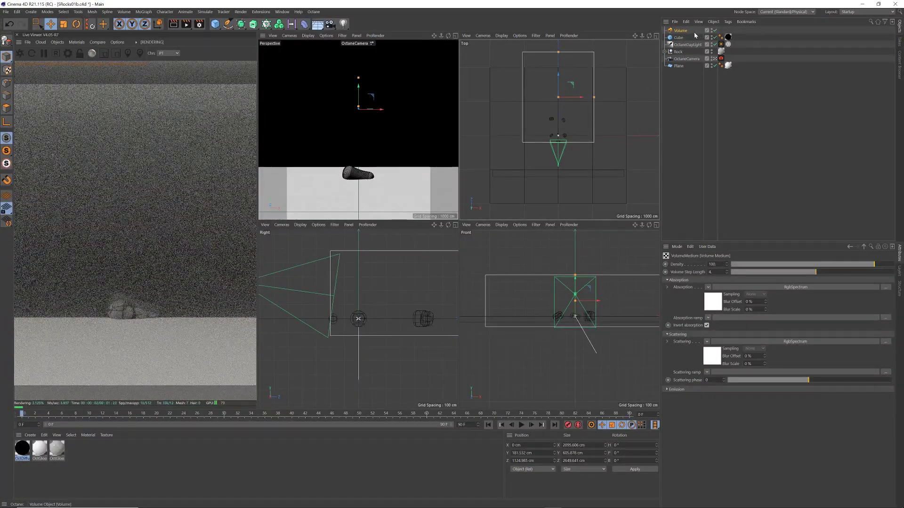
left_click(680, 31)
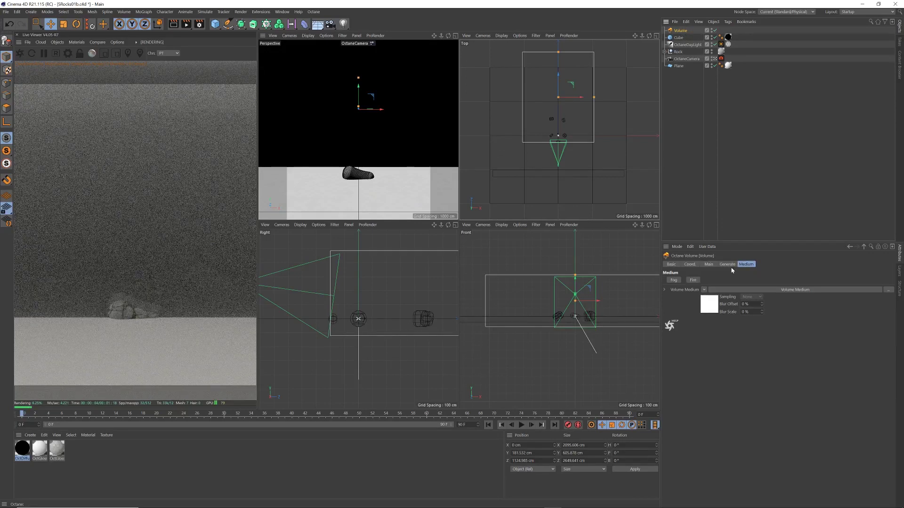
left_click(734, 289)
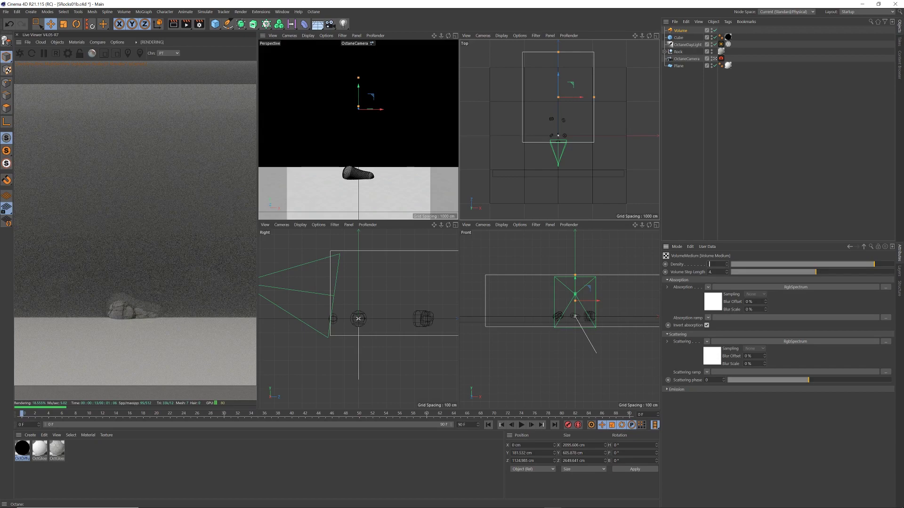
Set the fog density to 0.25 and readjust the volume's depth along Z
key("Return")
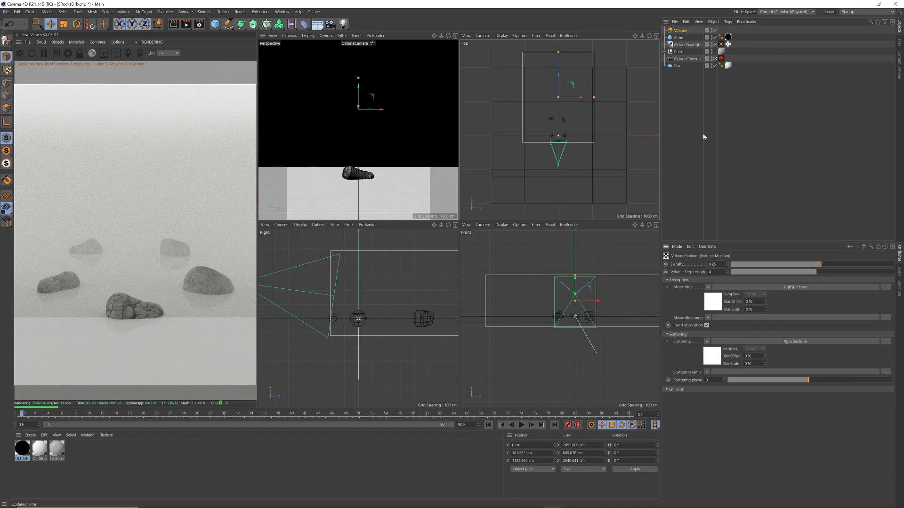
left_click_drag(559, 82, 560, 95)
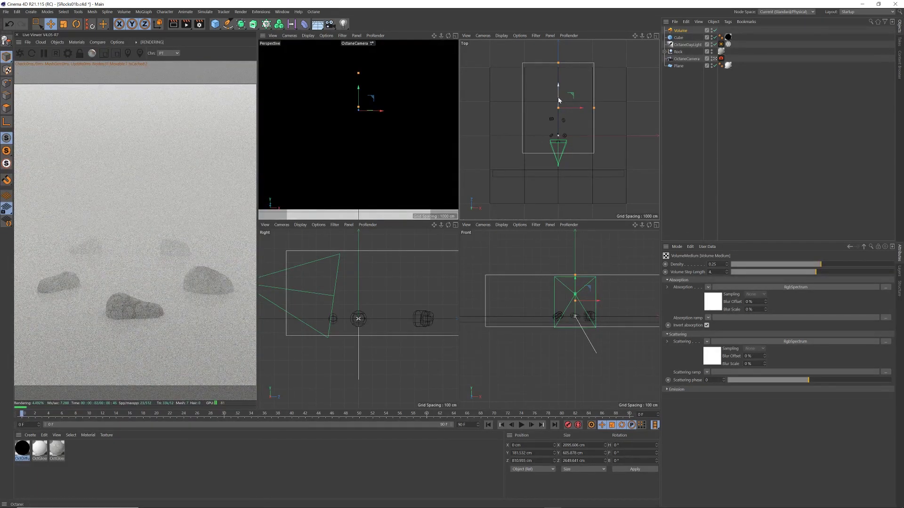
left_click_drag(559, 100, 560, 98)
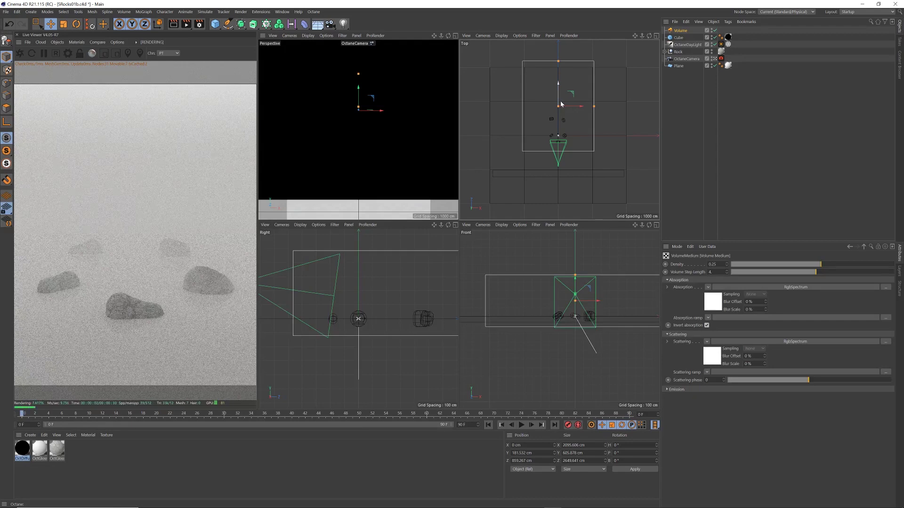
Set the volume's Edge feather to 1 and lower it slightly
left_click(681, 31)
left_click(727, 264)
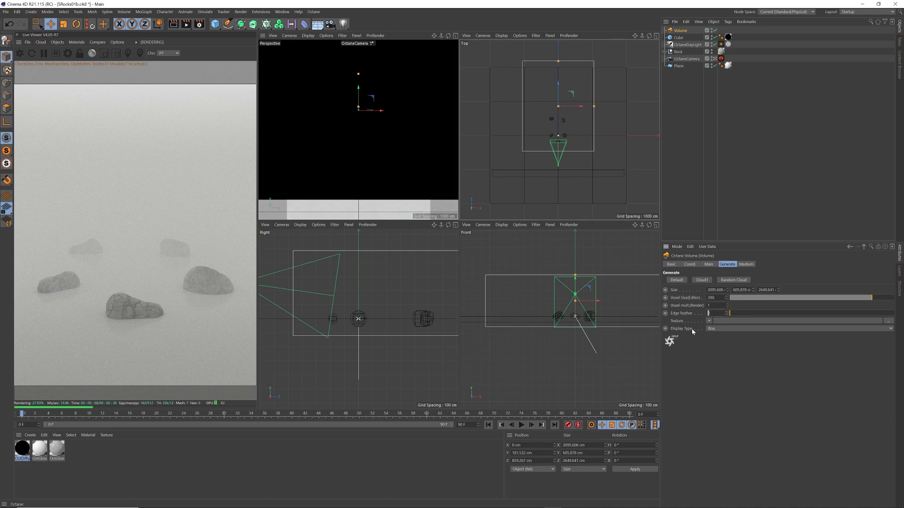
key("Return")
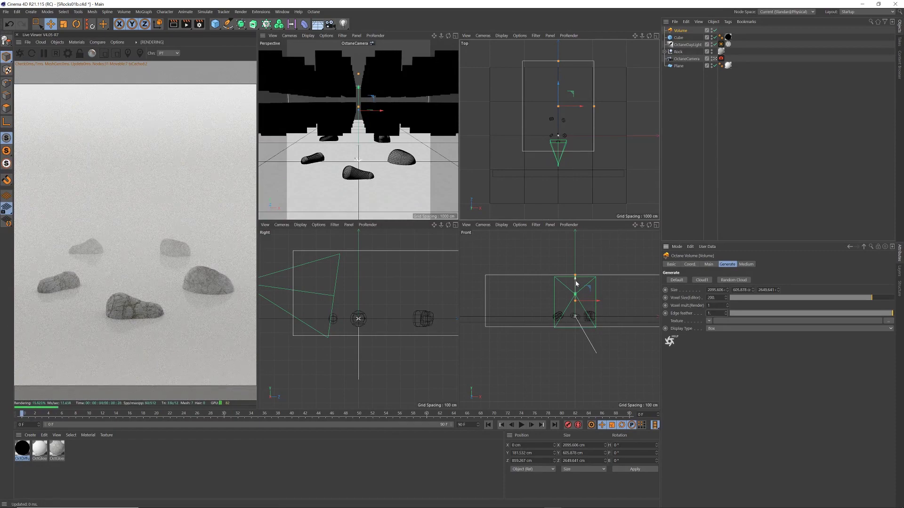
mouse_move(575, 281)
left_mouse_down()
mouse_move(588, 286)
mouse_move(576, 288)
left_mouse_up()
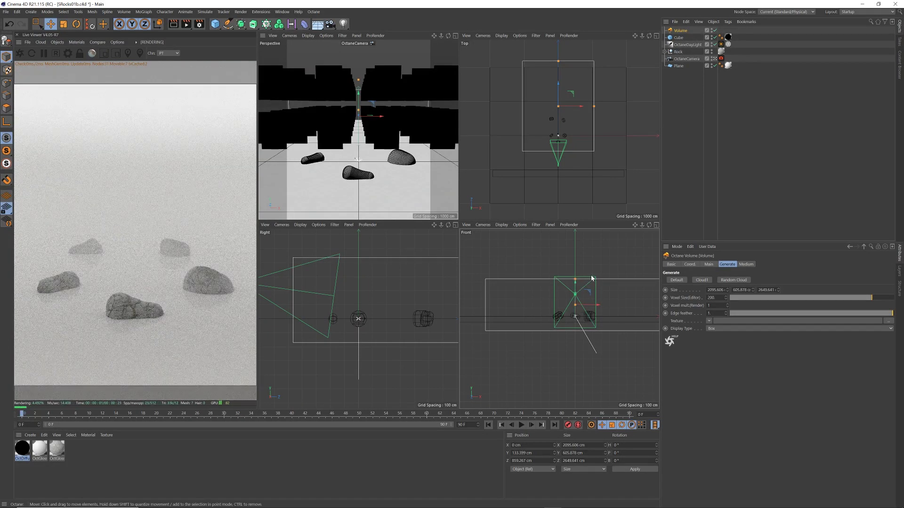
left_click(746, 264)
left_click(727, 264)
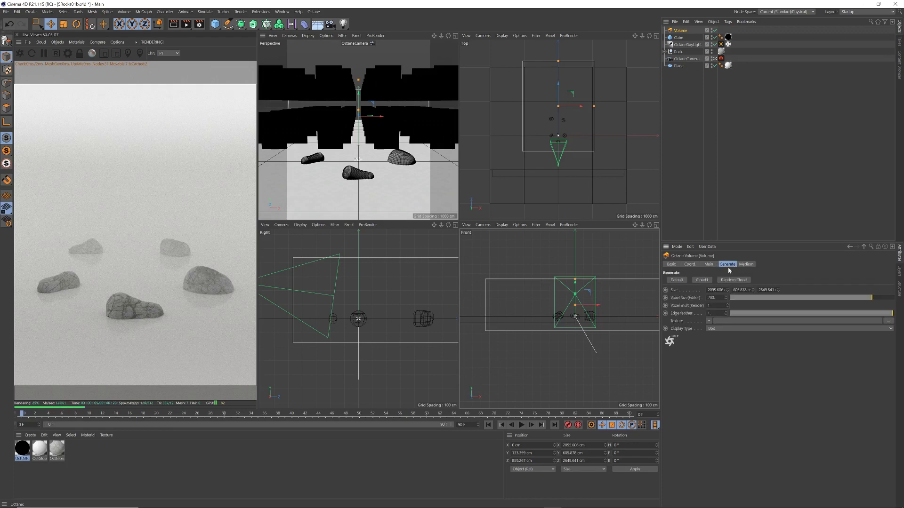
left_click(746, 264)
left_click(683, 107)
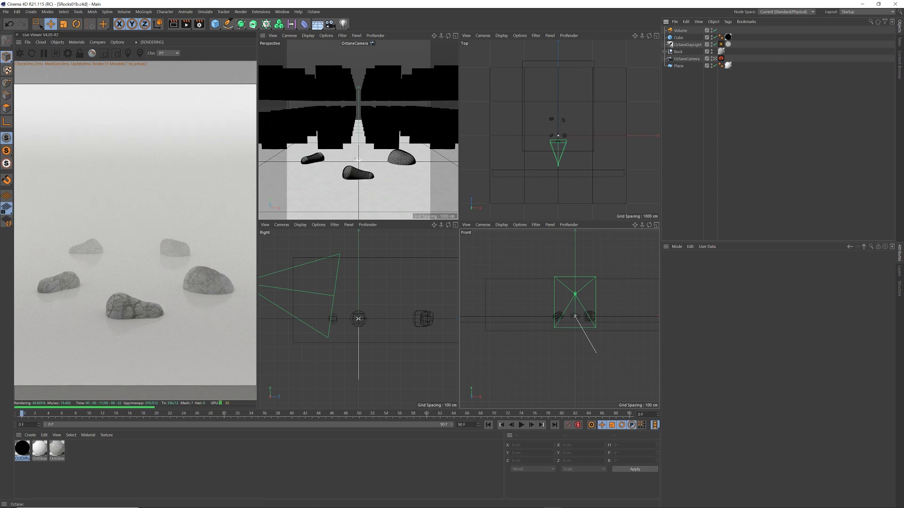
mouse_move(219, 505)
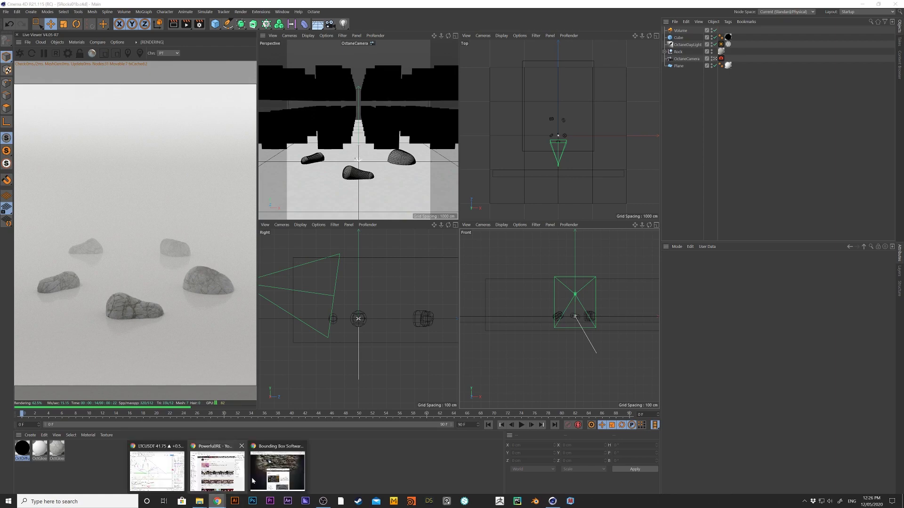
Orbit Mixamo's Female Dynamic Pose preview to inspect the floating figure from several angles
left_click(270, 472)
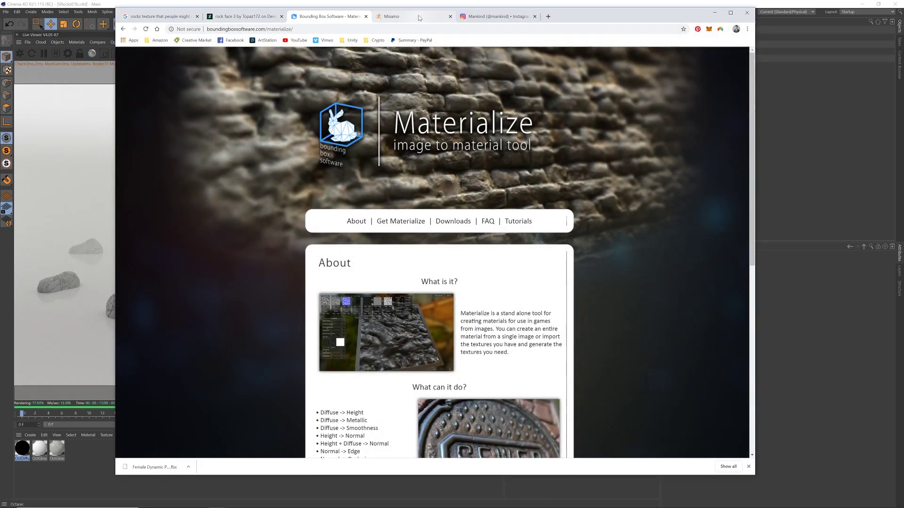
left_click(391, 16)
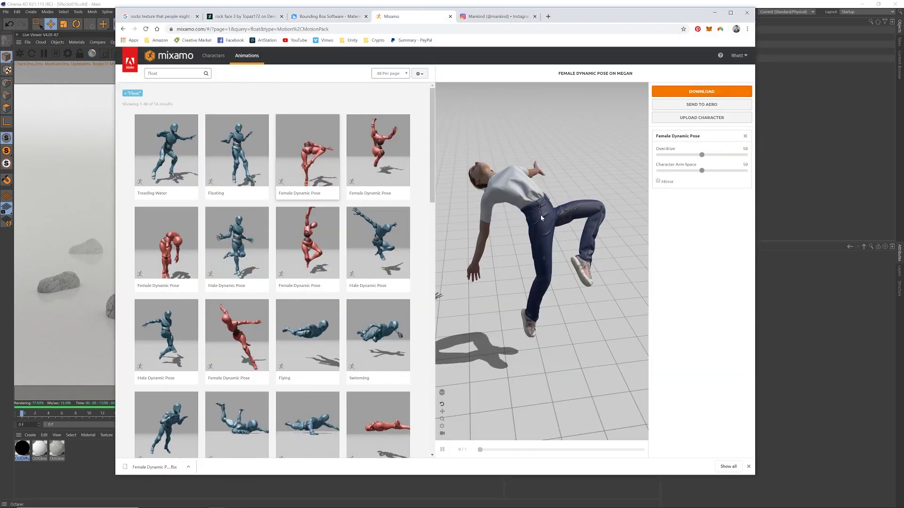
left_click_drag(553, 238, 409, 206)
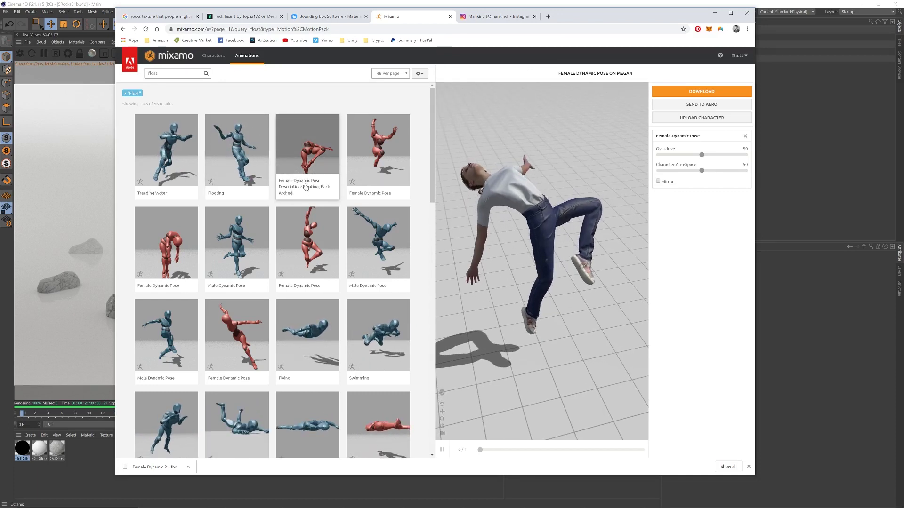
left_click_drag(527, 226, 567, 177)
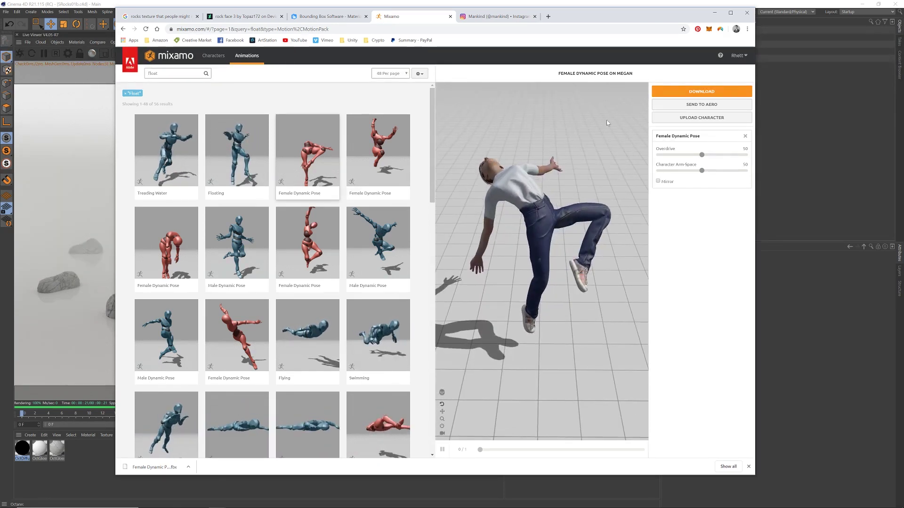
Locate the 200512_5Rocks FBX folder in File Explorer
left_click(785, 139)
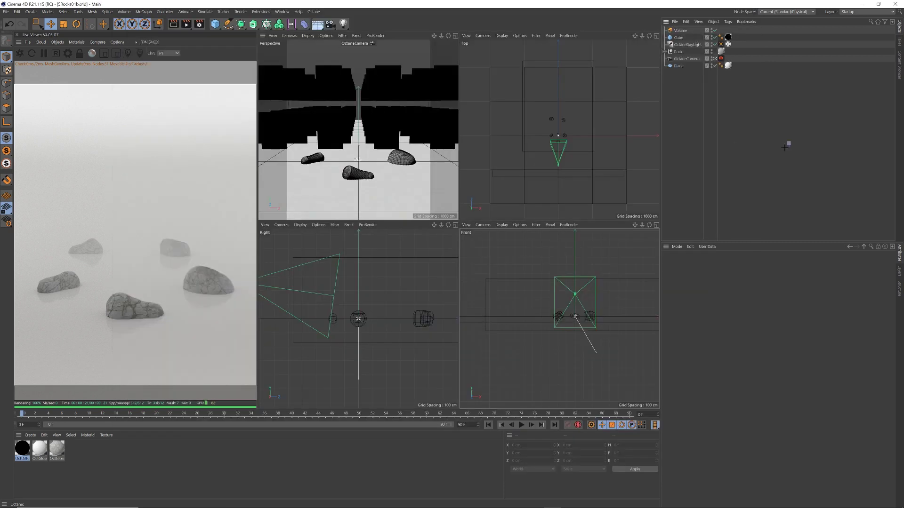
mouse_move(776, 152)
left_mouse_down()
mouse_move(662, 240)
mouse_move(780, 156)
left_mouse_up()
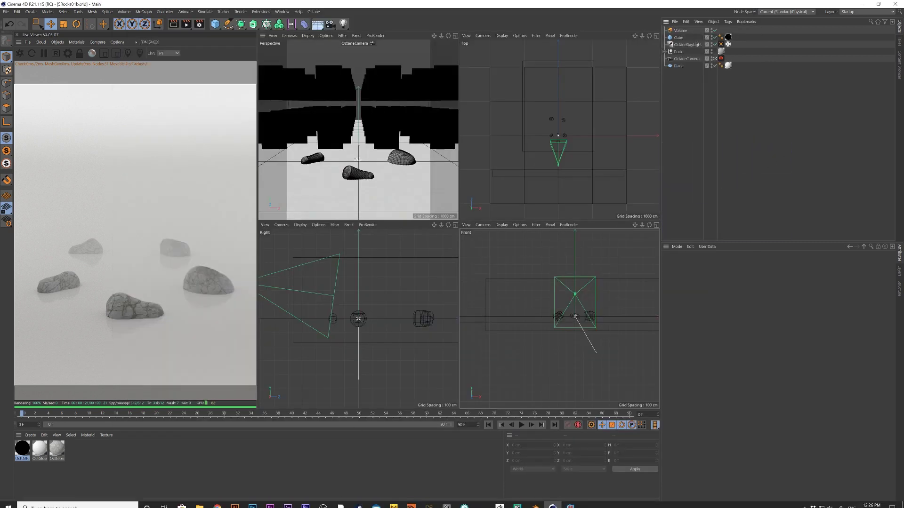
left_click(207, 501)
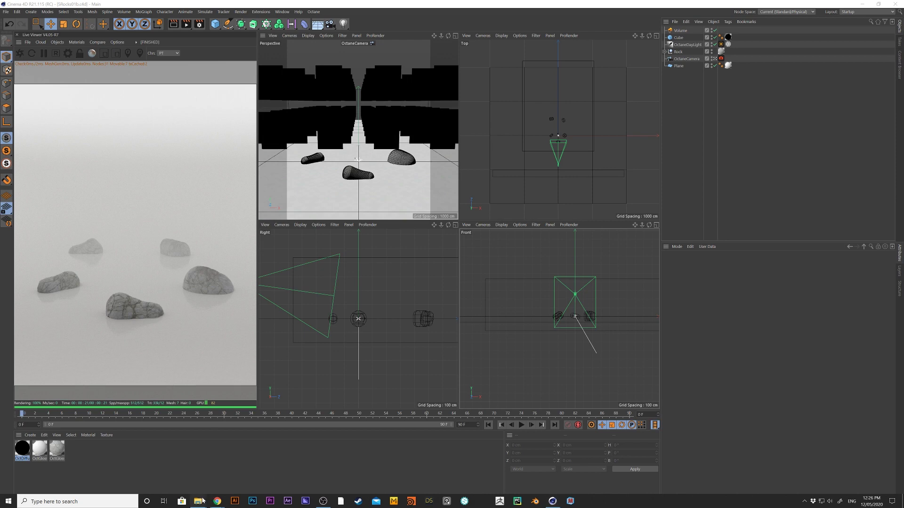
mouse_move(198, 503)
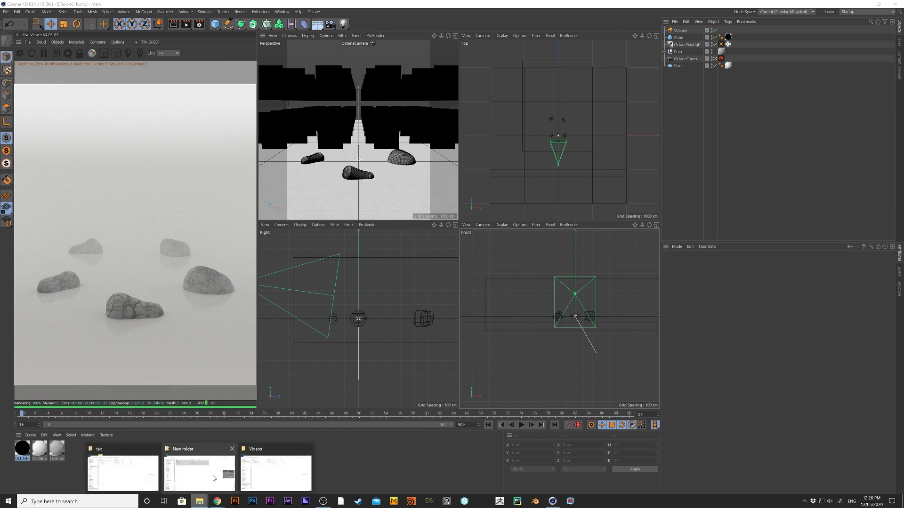
mouse_move(214, 479)
left_click(177, 473)
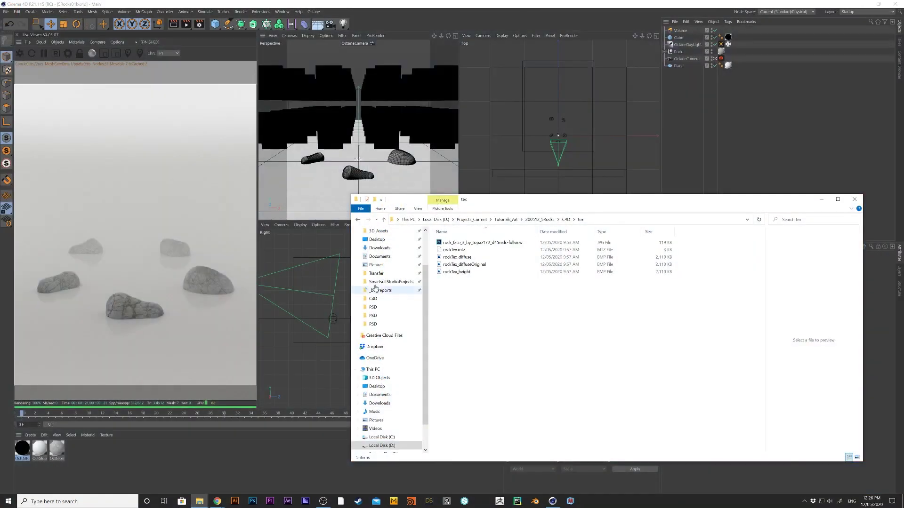
left_click(383, 220)
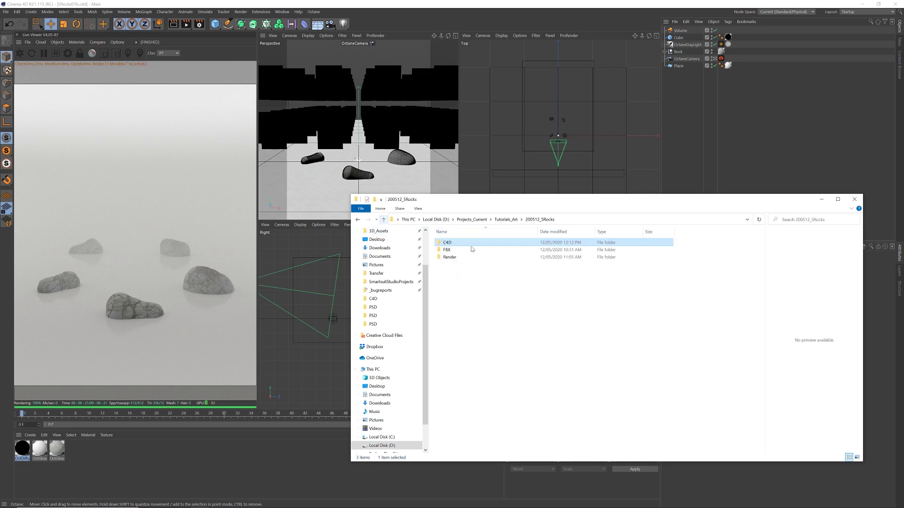
left_click(383, 219)
double_click(456, 251)
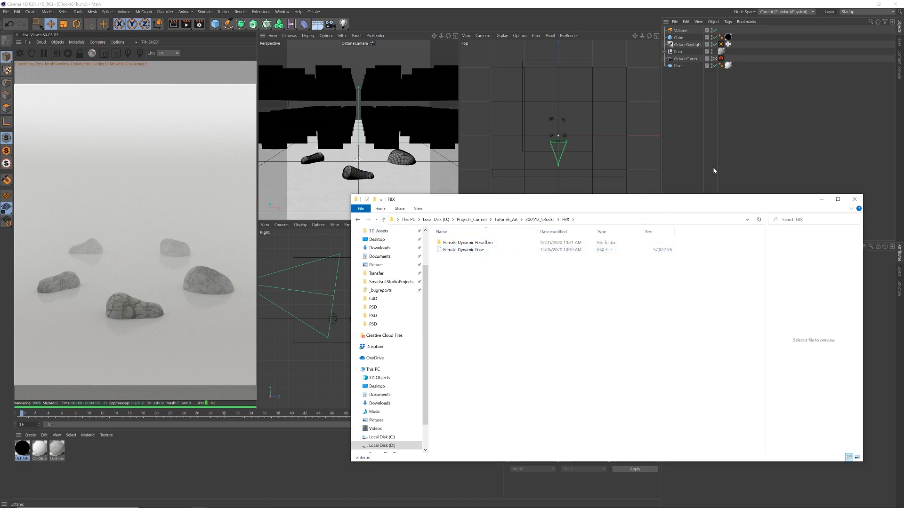
left_click(742, 155)
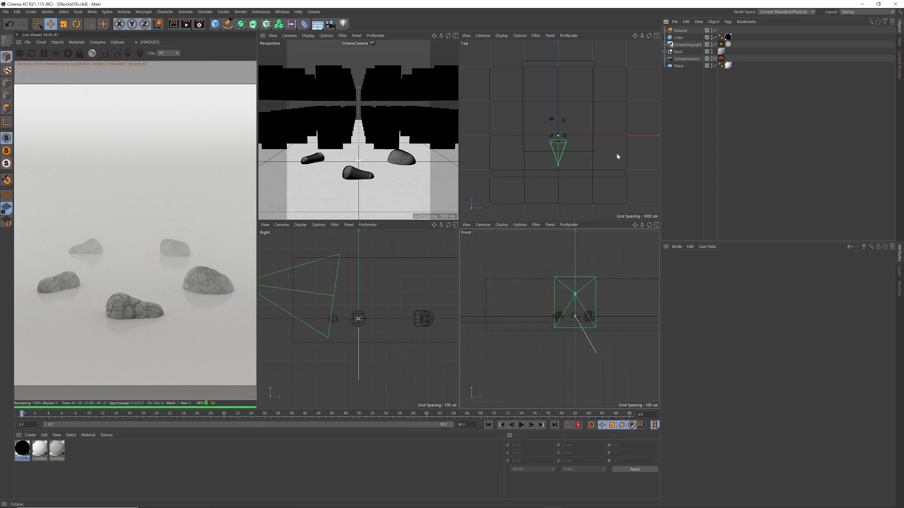
Open Female Dynamic Pose.fbx with default import settings, declining take reassignment
left_click(8, 14)
left_click(29, 31)
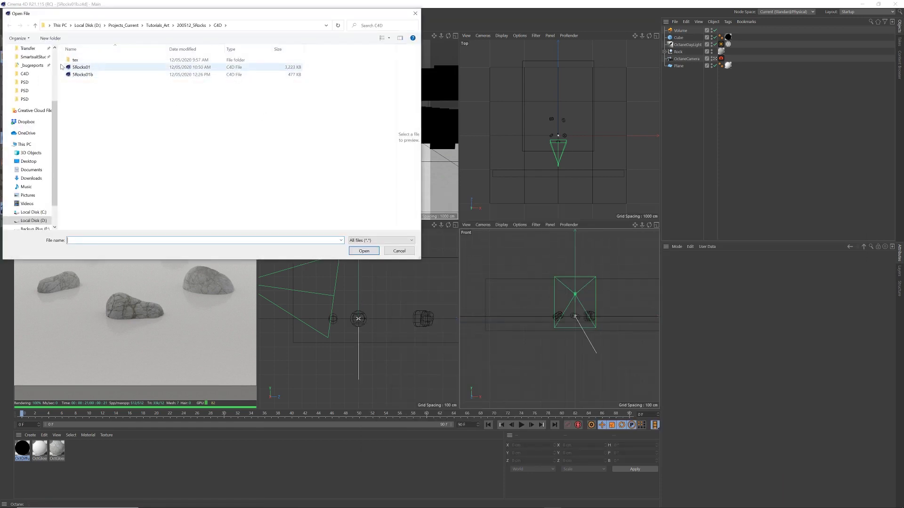
left_click(35, 25)
double_click(78, 67)
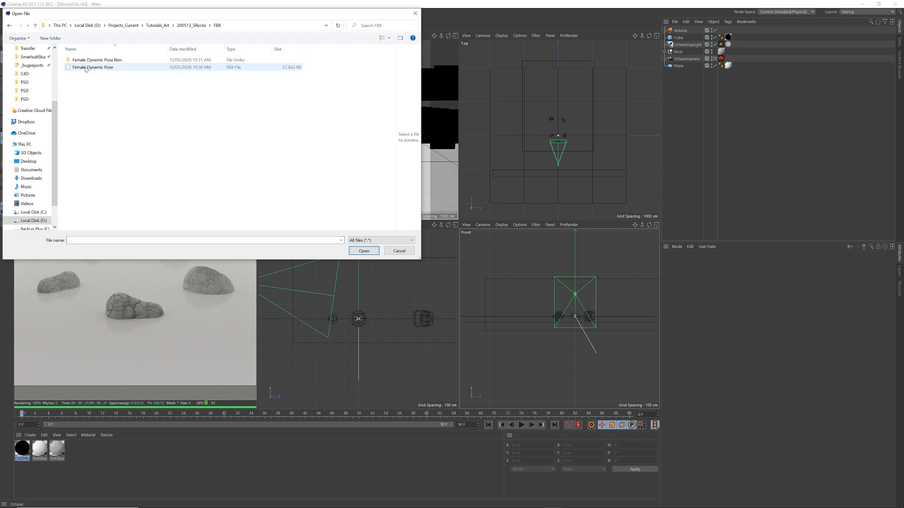
left_click(94, 68)
left_click(364, 250)
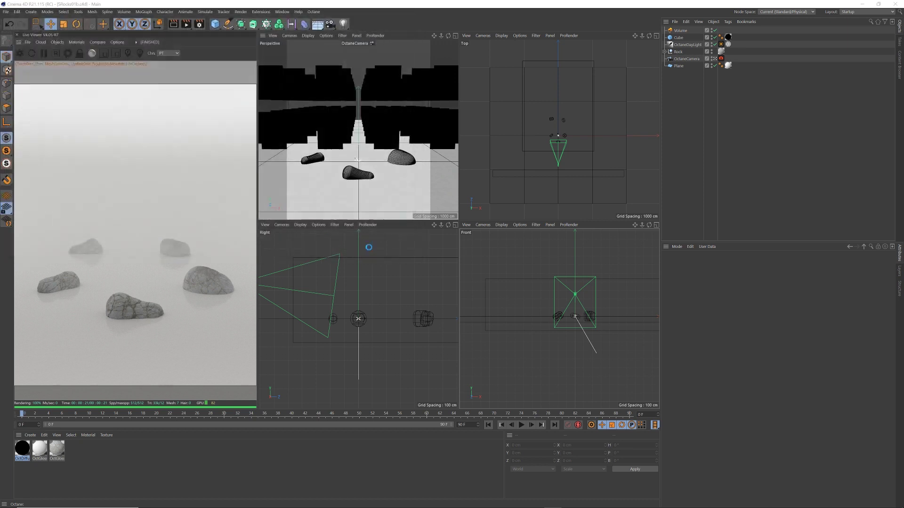
left_click(64, 192)
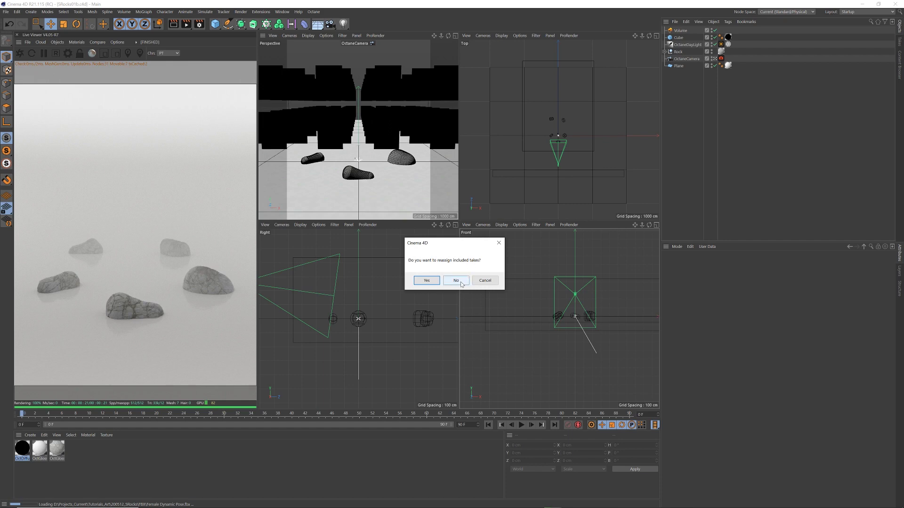
left_click(456, 281)
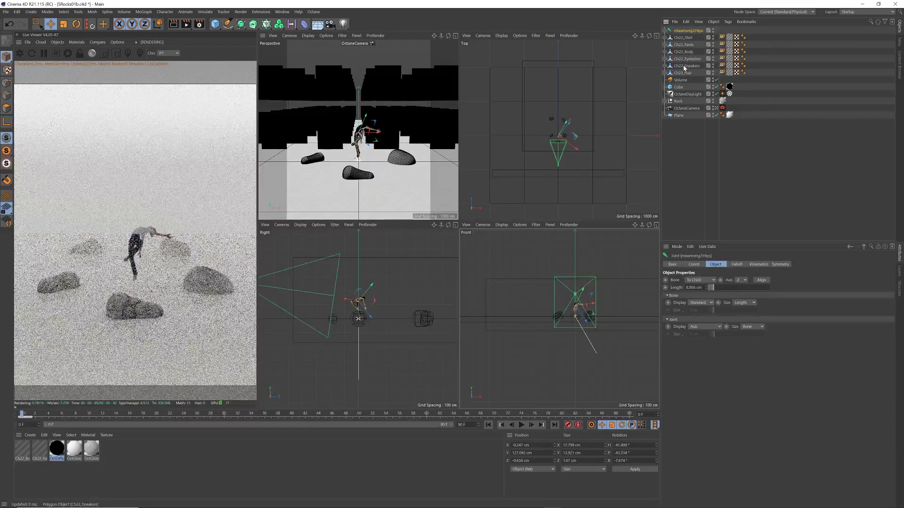
Group the seven character parts under a collapsed null and convert Ch22_body and Ch22_hair to Octane materials
left_click(683, 73, "shift")
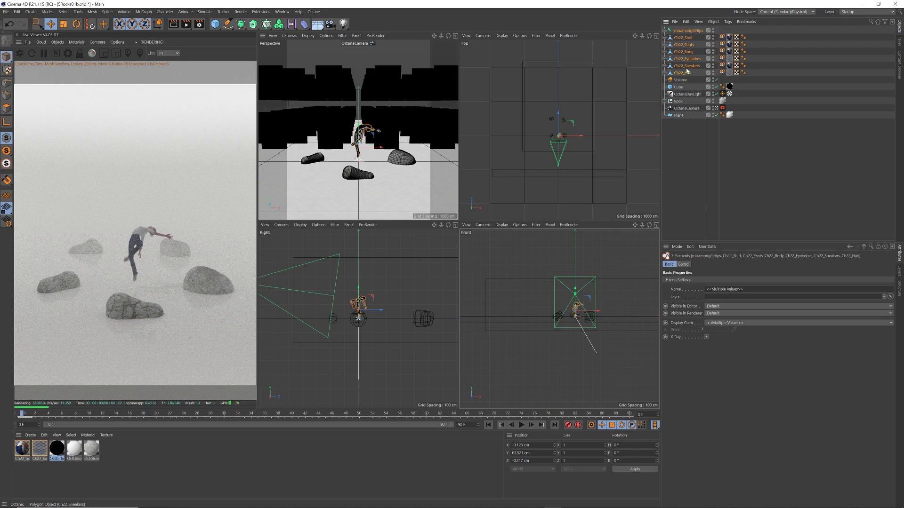
key("alt+g")
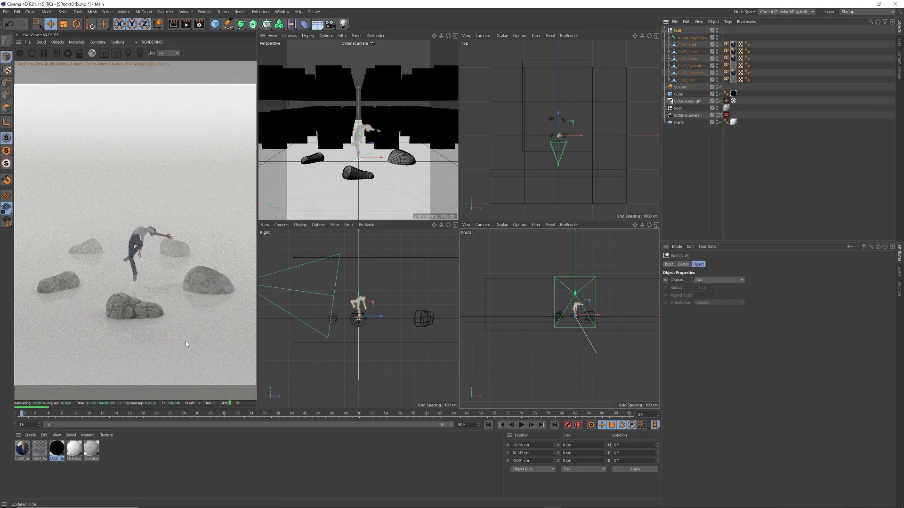
left_click(40, 451)
left_click(22, 448, "shift")
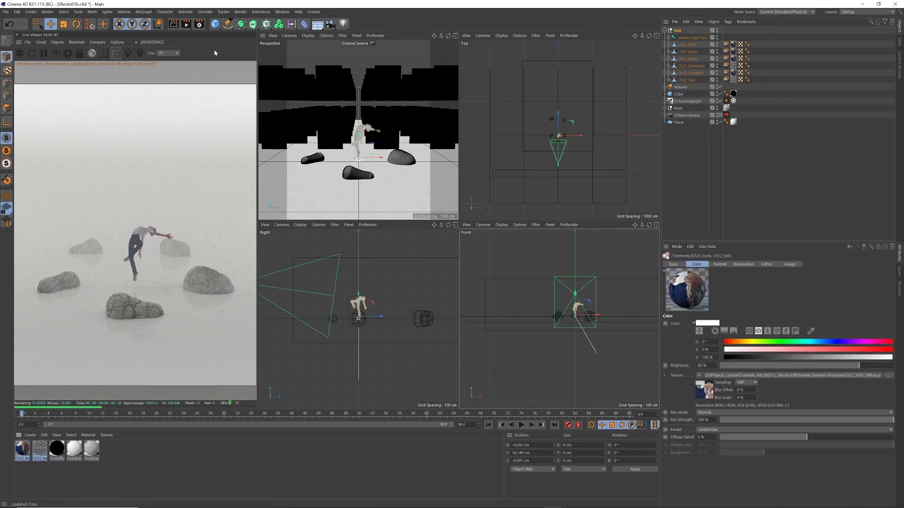
left_click(82, 43)
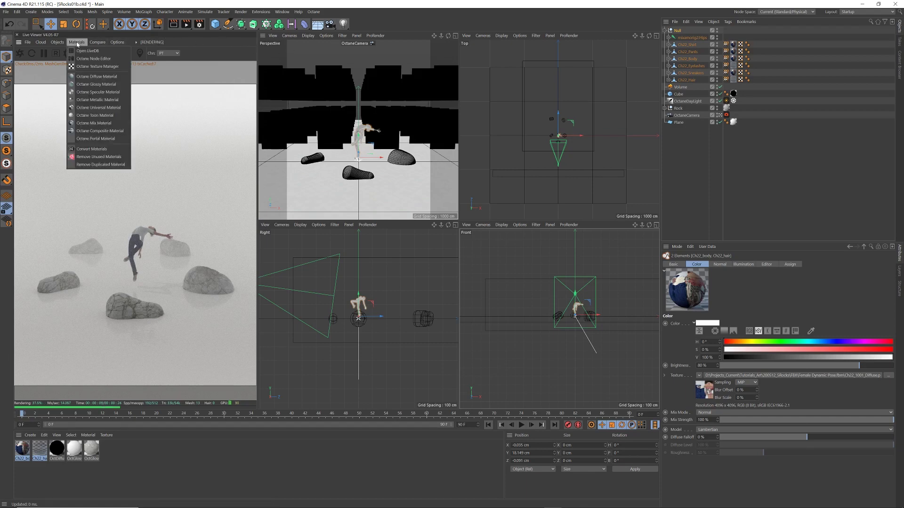
left_click(92, 149)
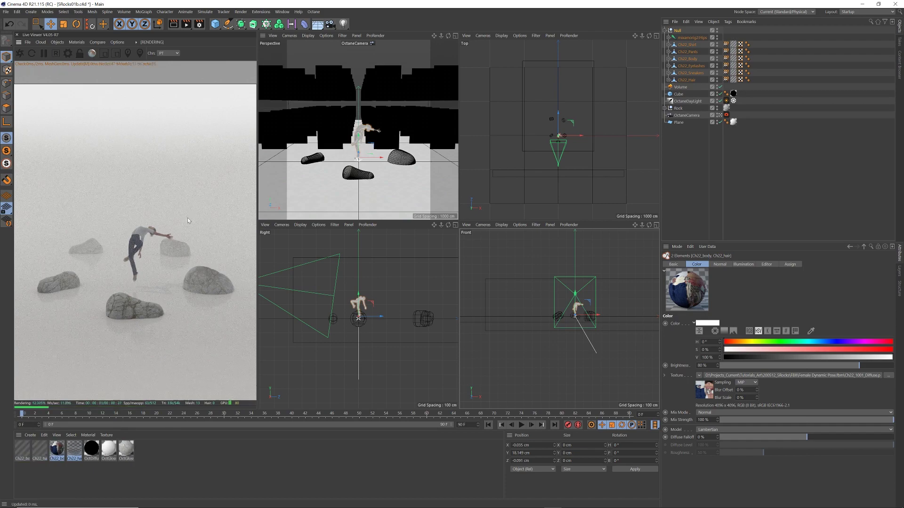
left_click(51, 24)
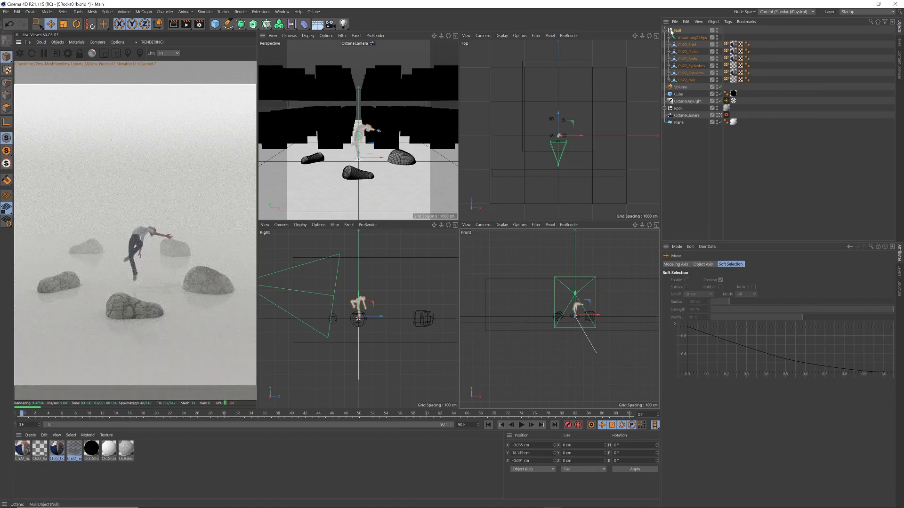
left_click(678, 31)
Rename the null to Person, push it back to about 303 cm and lift it to about 139 cm
double_click(678, 31)
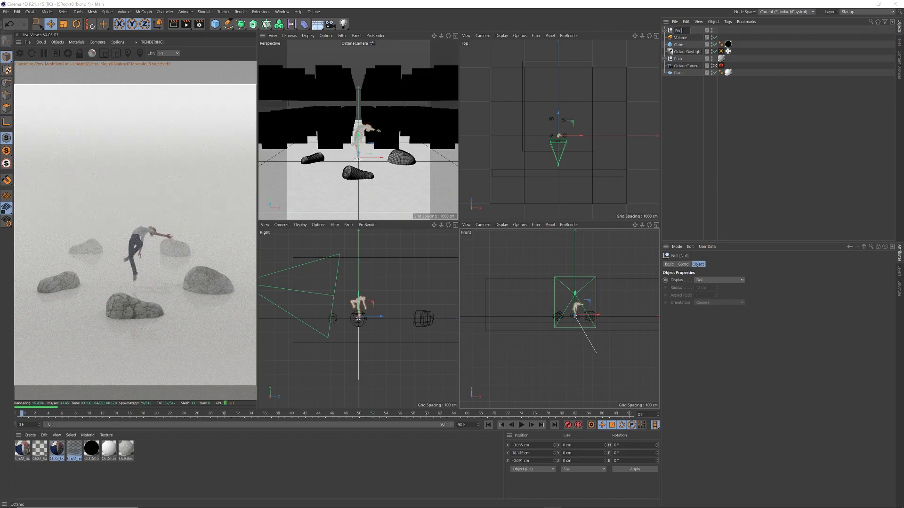
key("Return")
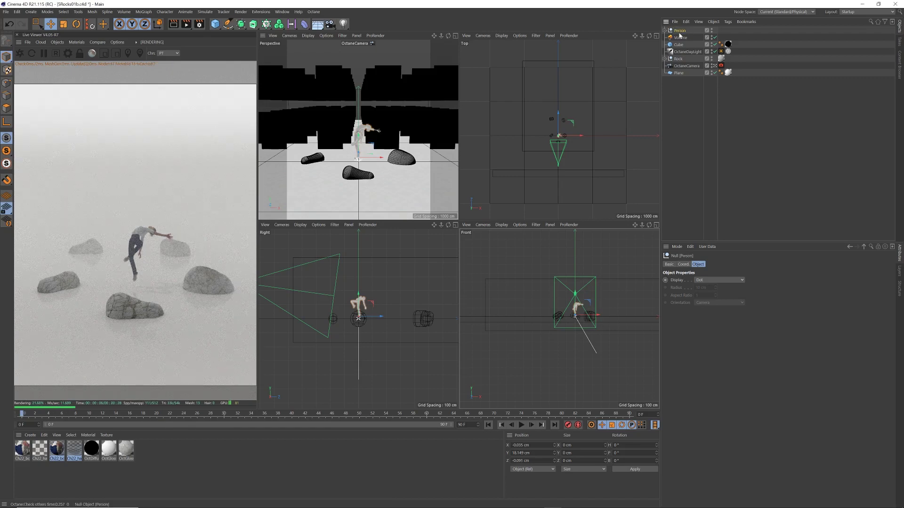
scroll(564, 134, "up", 8)
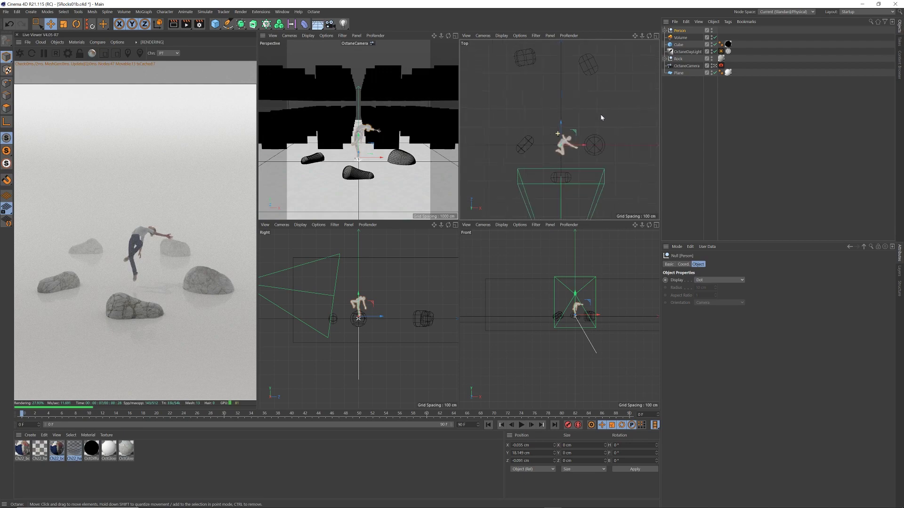
left_click_drag(562, 124, 562, 71)
scroll(579, 111, "down", 3)
scroll(578, 111, "down", 1)
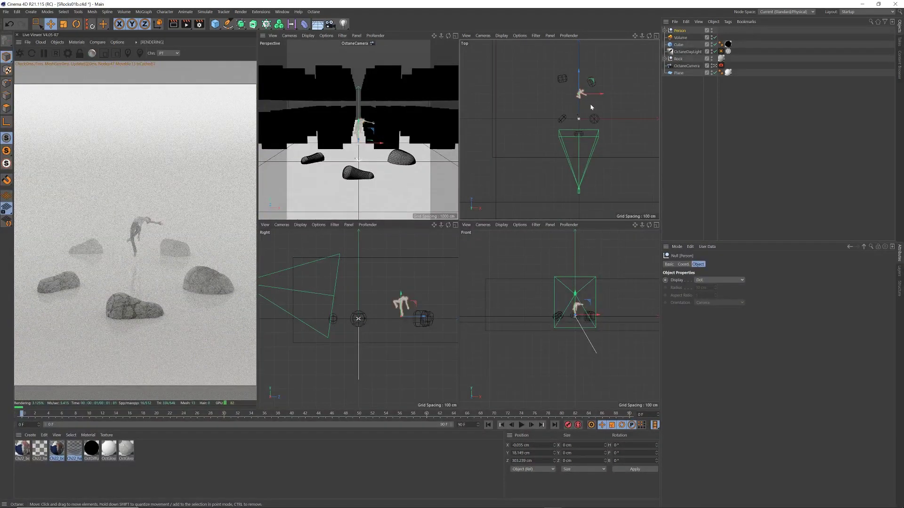
left_click(575, 295)
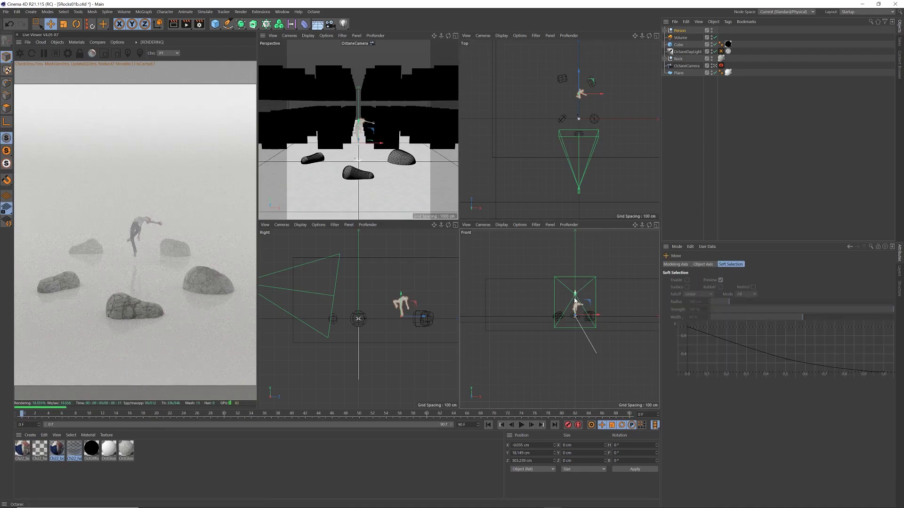
left_click_drag(574, 301, 577, 292)
scroll(589, 109, "up", 5)
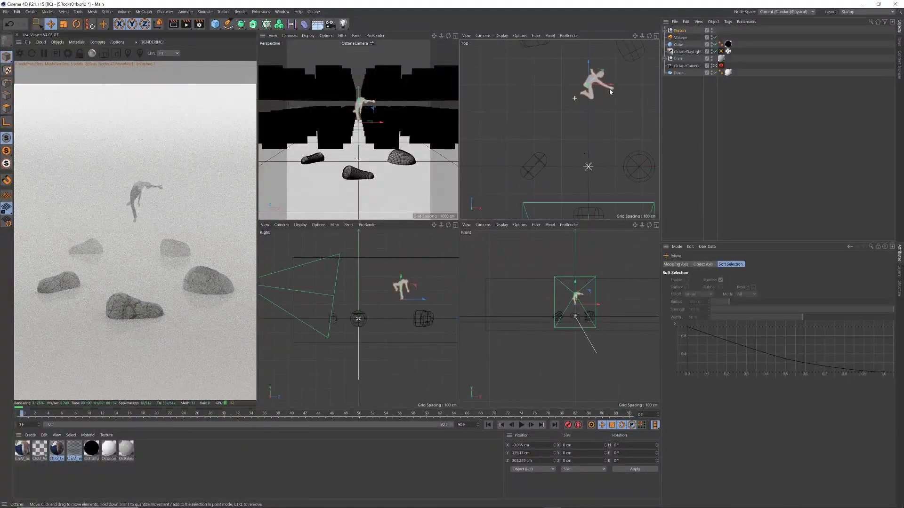
middle_click_drag(609, 94, 594, 113, "alt")
Rotate Person to a heading of about 81° with a slight tilt and bank, then deselect it
key("r")
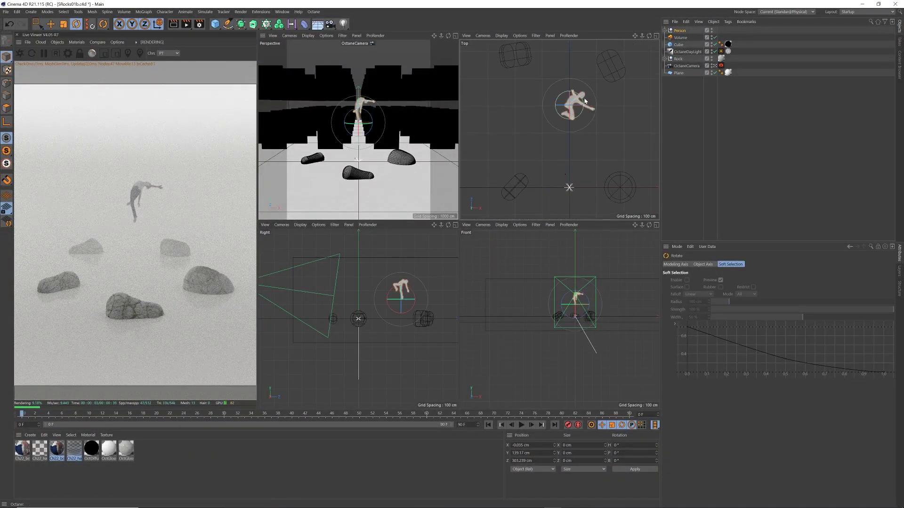
left_click_drag(582, 101, 571, 92)
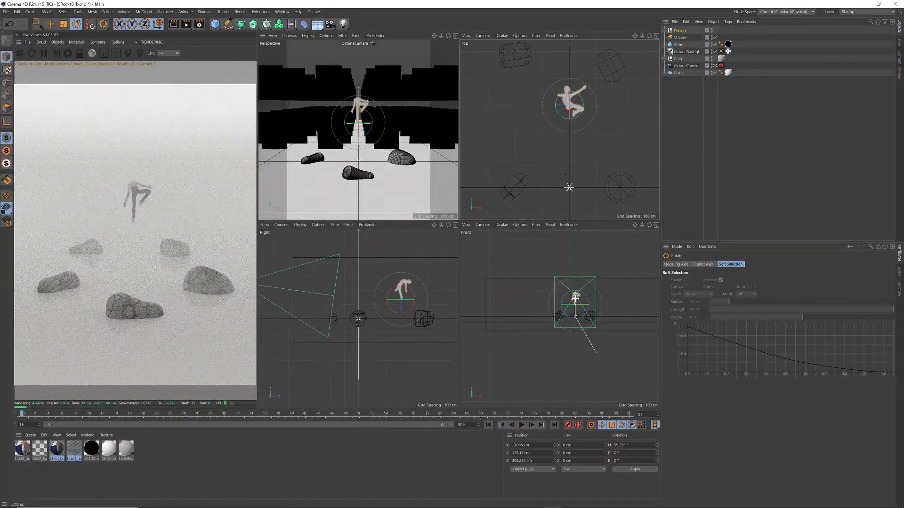
left_click_drag(576, 298, 586, 309)
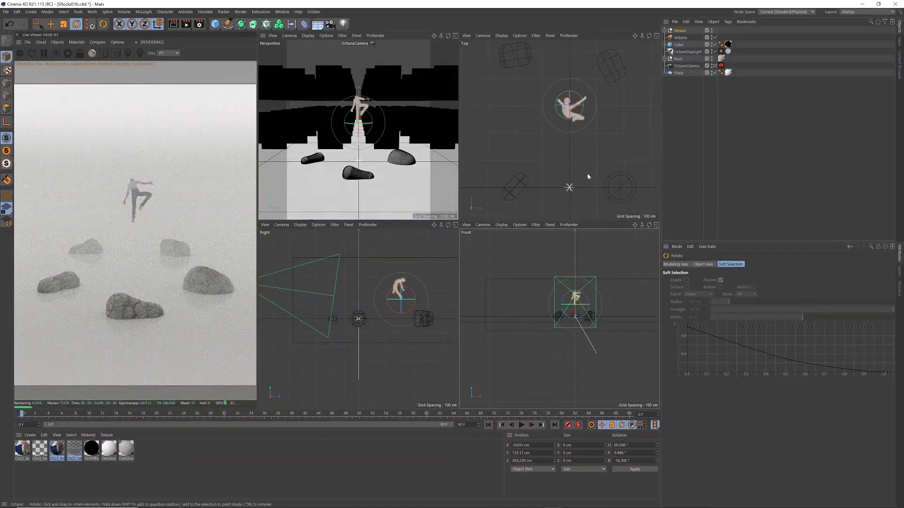
left_click_drag(582, 100, 599, 94)
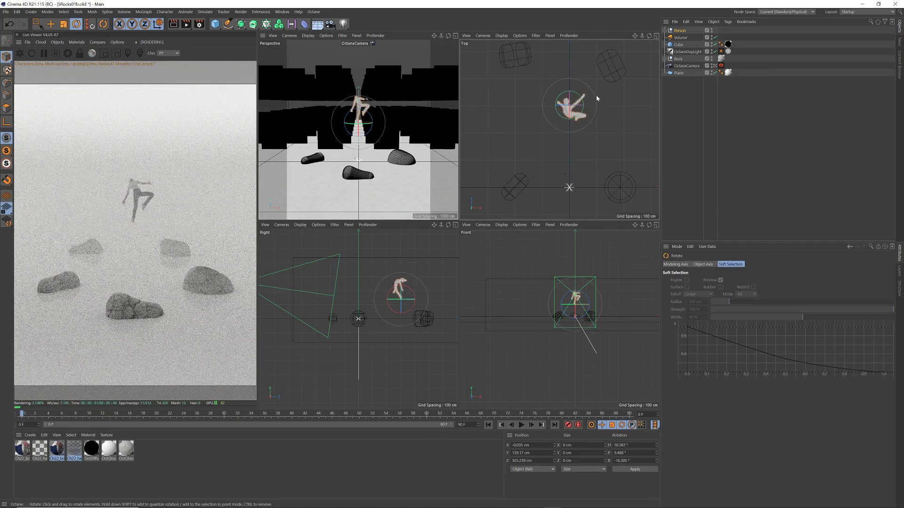
left_click_drag(579, 96, 587, 97)
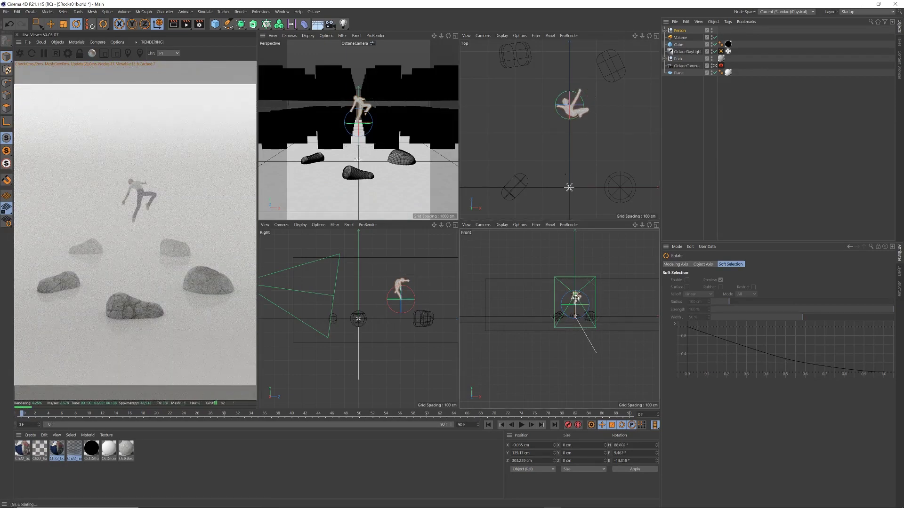
left_click_drag(574, 298, 584, 290)
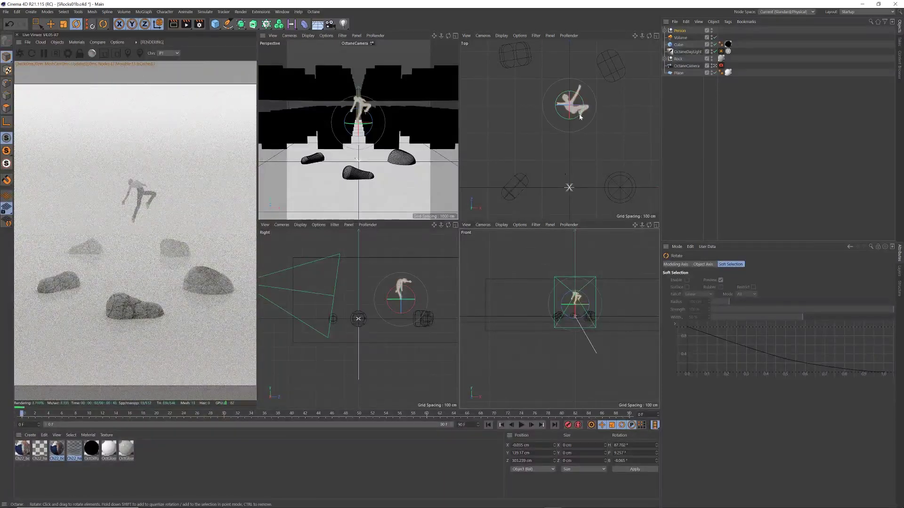
left_click_drag(580, 117, 574, 121)
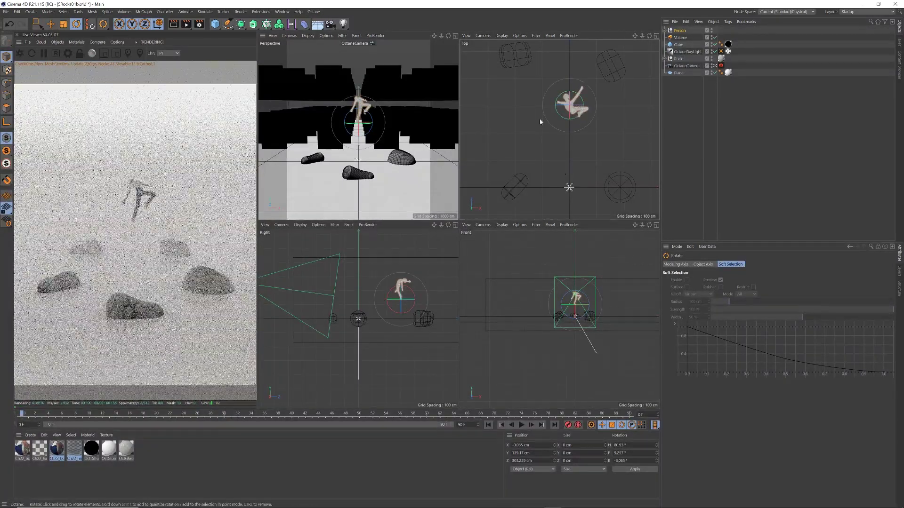
left_click(51, 24)
left_click(682, 107)
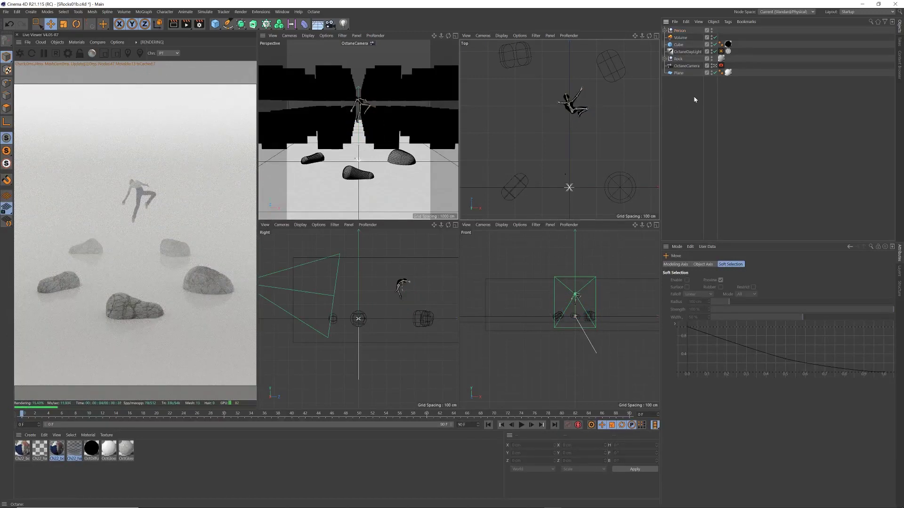
Raise the Person group along world Y to about 173 cm, then deselect it
left_click(688, 66)
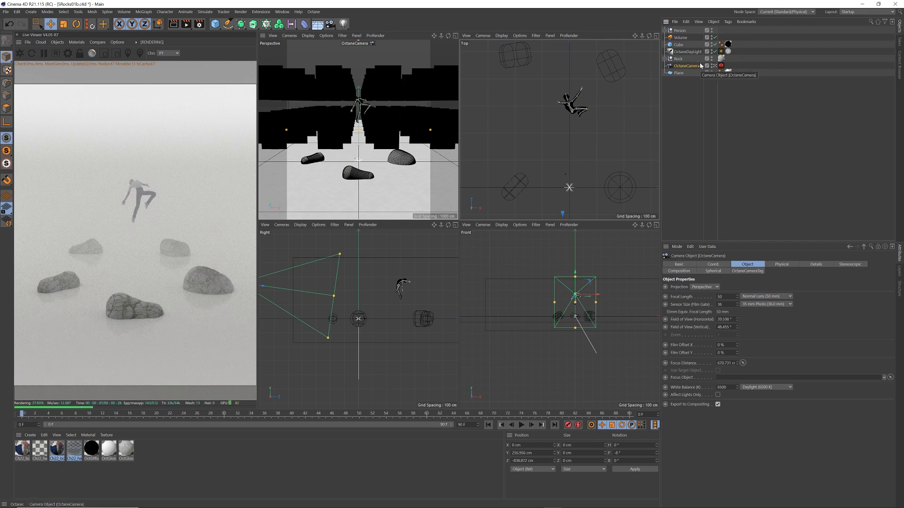
left_click(679, 30)
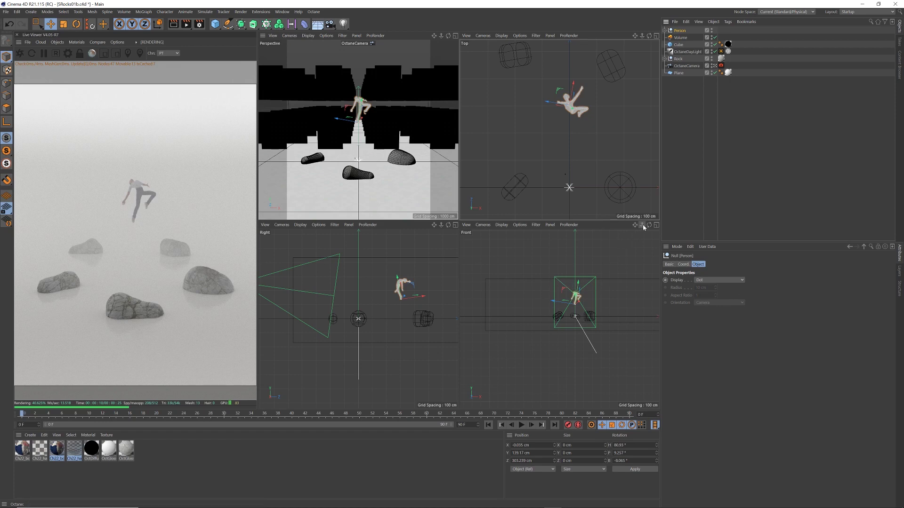
scroll(629, 257, "up", 5)
middle_click_drag(635, 271, 592, 307, "alt")
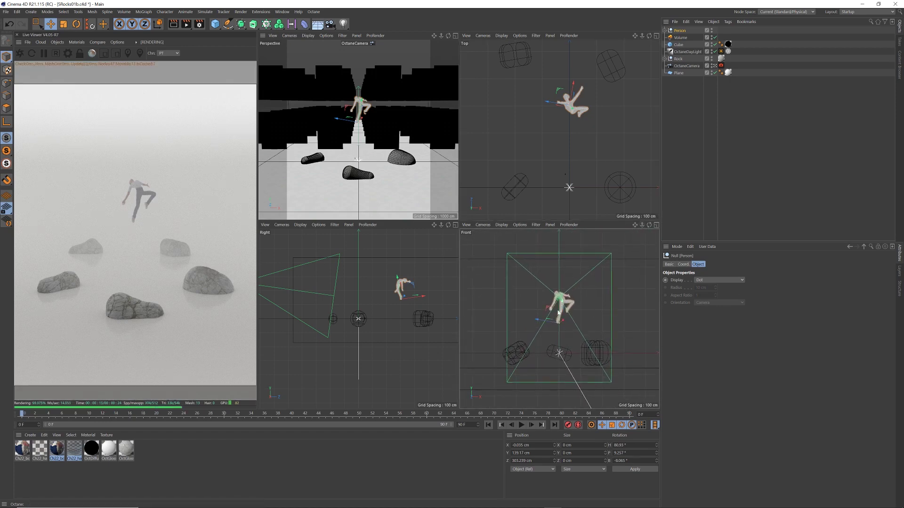
key("w")
left_click_drag(560, 306, 573, 297)
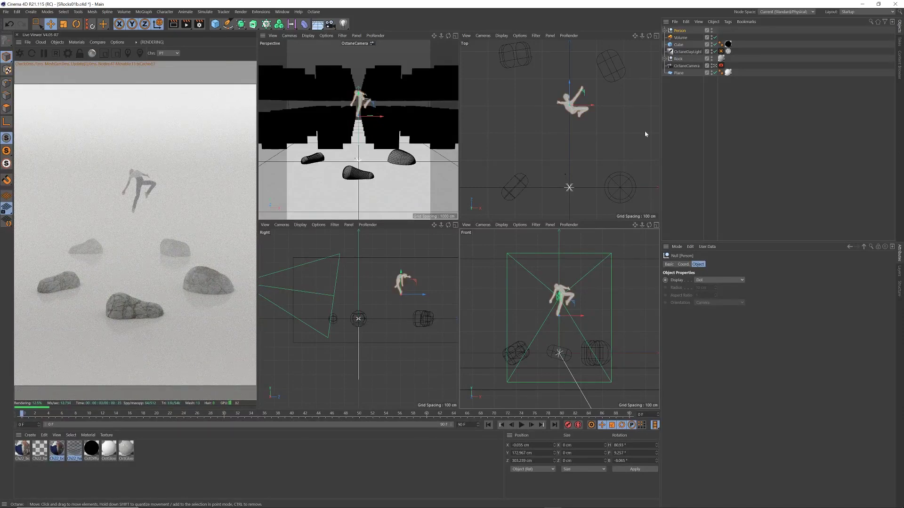
left_click(689, 91)
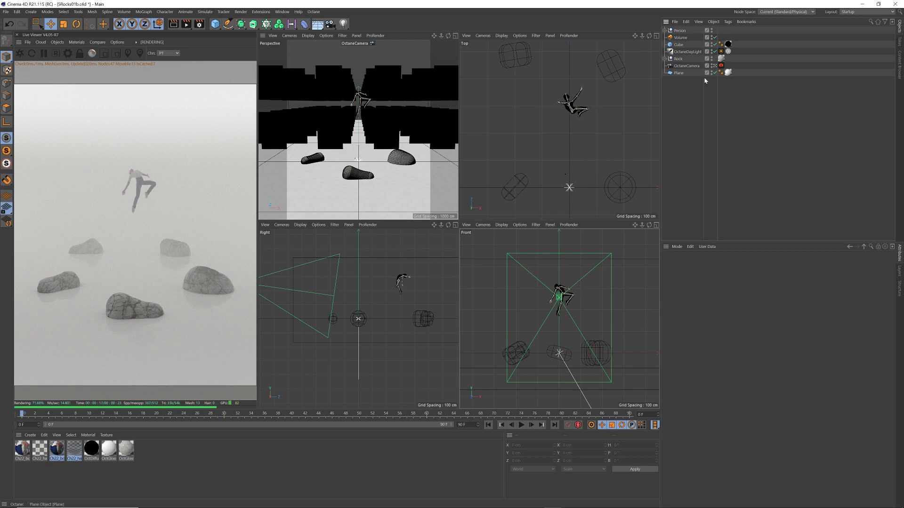
Set the water OctGlossy diffuse colour to pale pink: hue about 27°, saturation 19%, value 86%
left_click(110, 450)
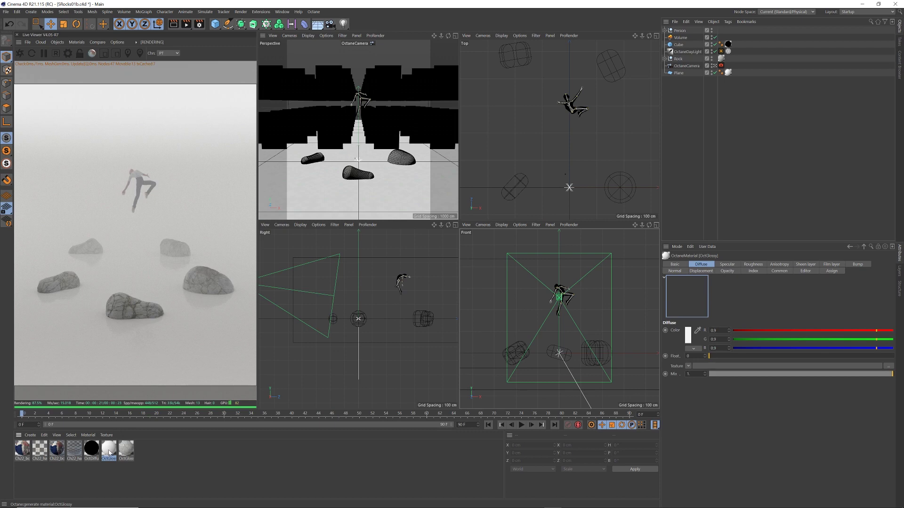
left_click(171, 455)
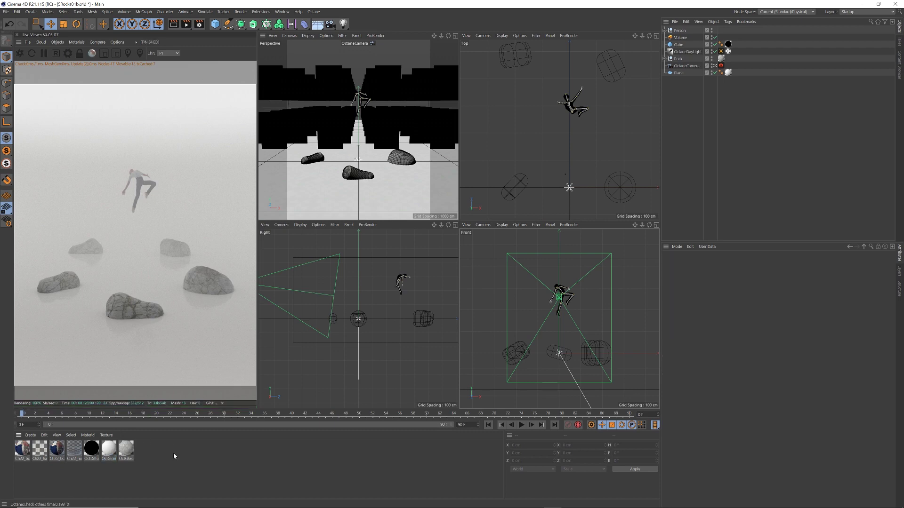
double_click(109, 451)
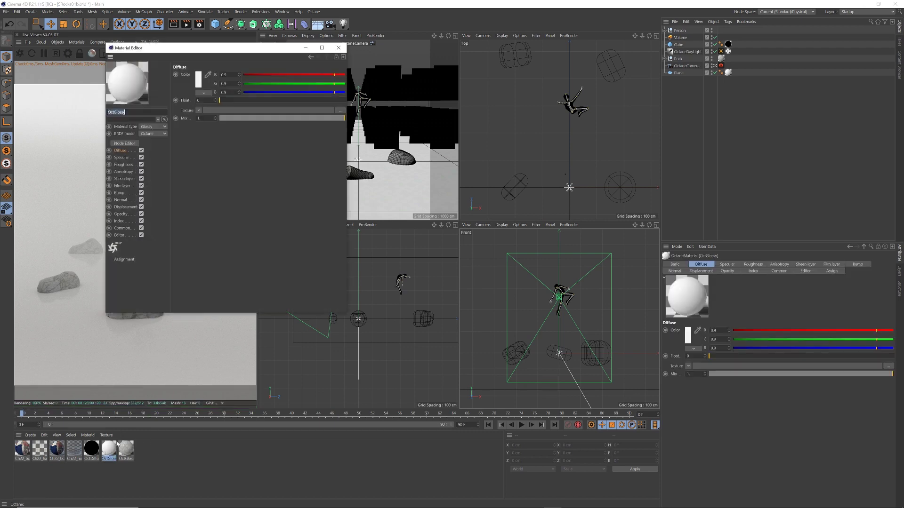
left_click_drag(237, 57, 545, 183)
left_click(397, 98)
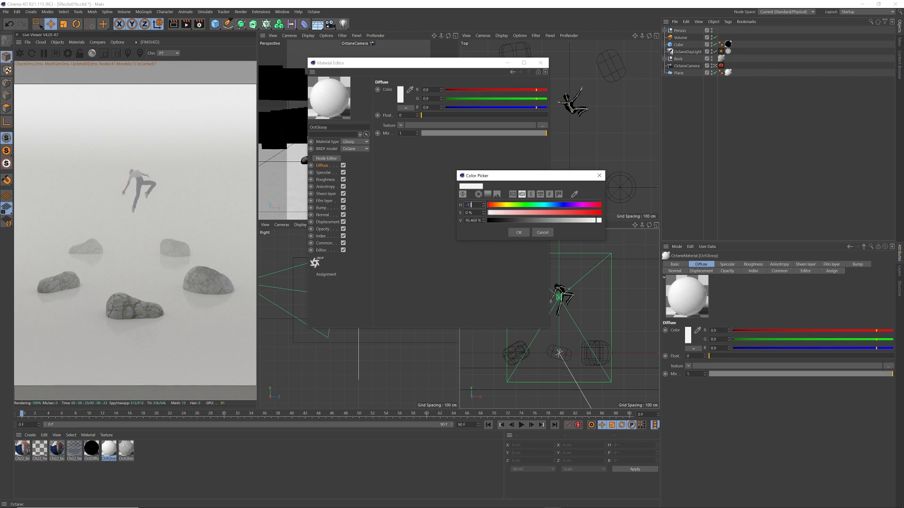
double_click(471, 213)
left_click_drag(563, 216, 491, 207)
left_click(496, 205)
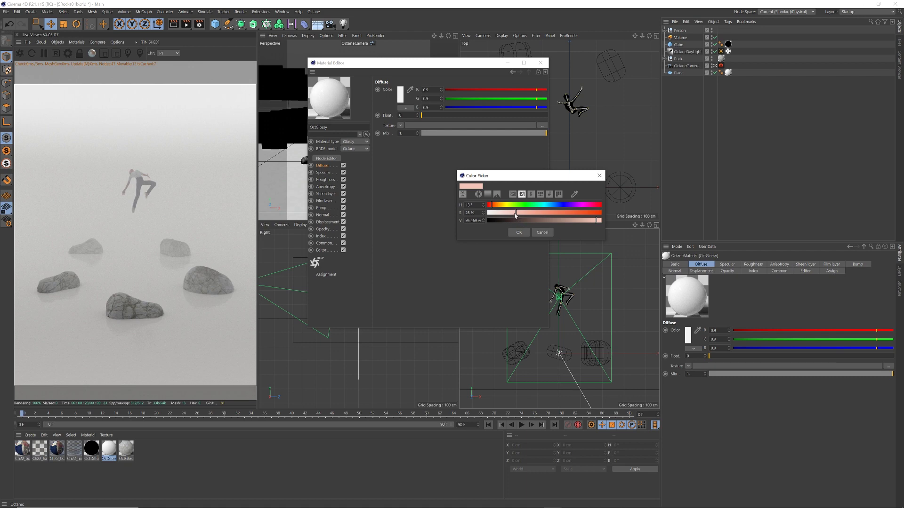
left_click_drag(513, 214, 510, 213)
left_click_drag(599, 221, 577, 221)
left_click(518, 233)
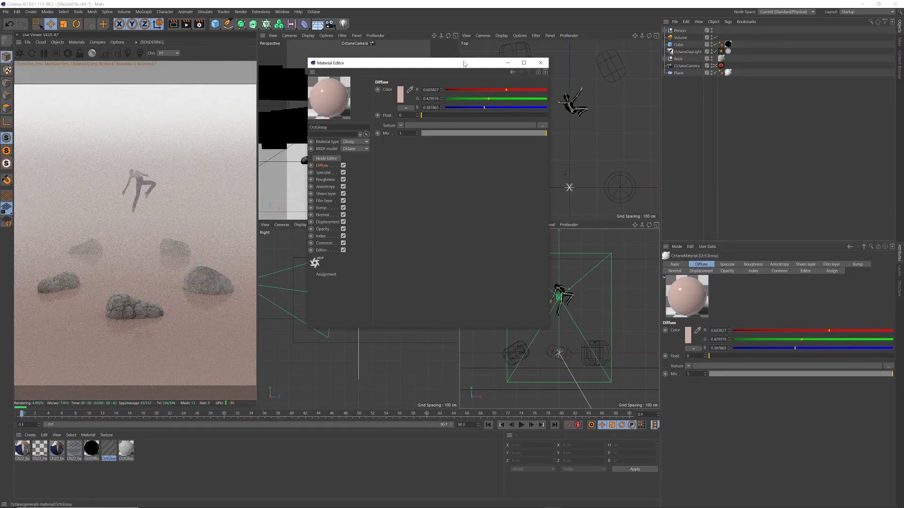
left_click_drag(464, 62, 480, 61)
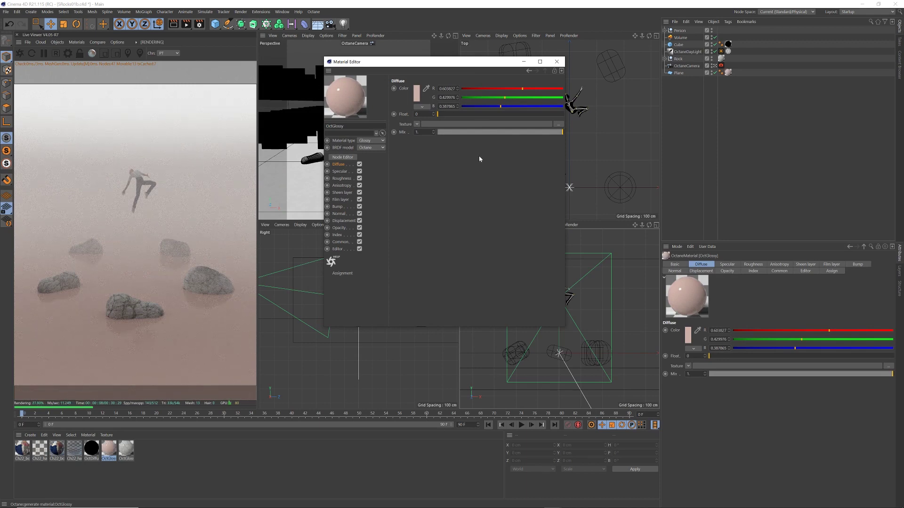
In the rock material's node graph, raise the rockTex_diffuse image texture gamma from 2.2 to about 5.6
left_click(557, 62)
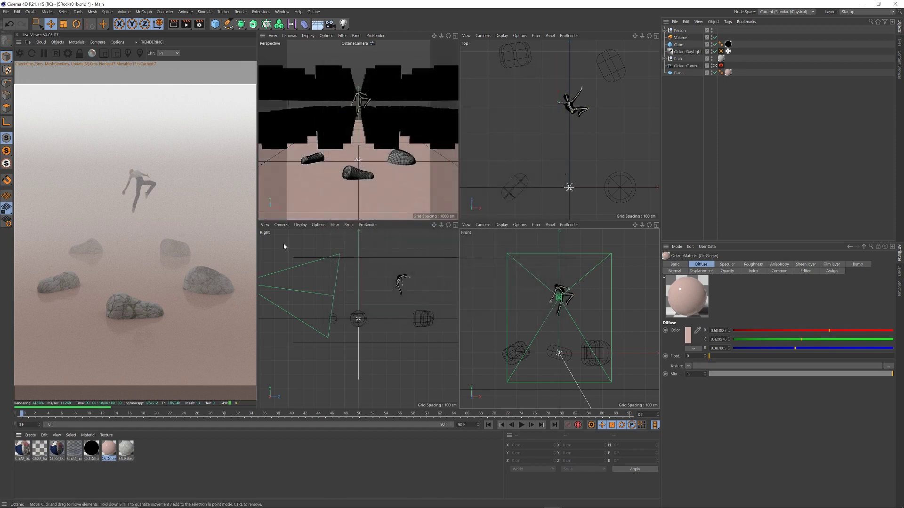
double_click(125, 449)
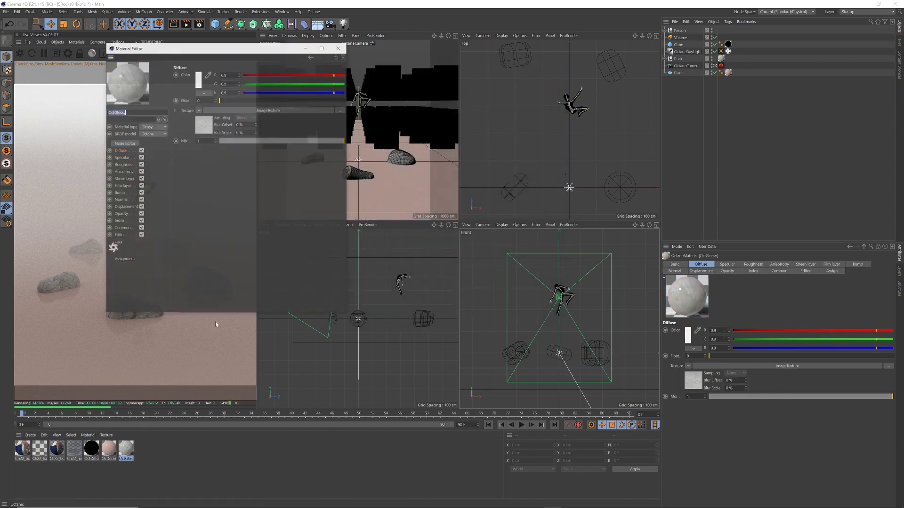
left_click_drag(259, 50, 485, 53)
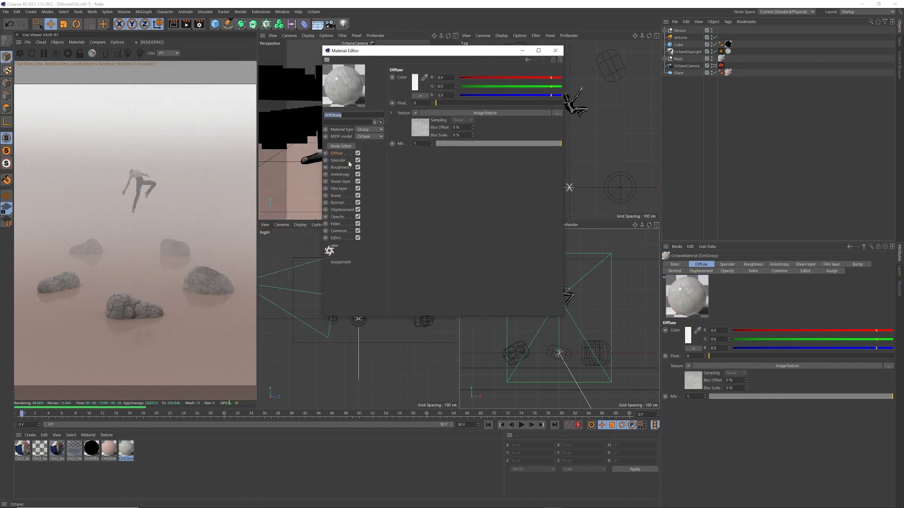
left_click(345, 146)
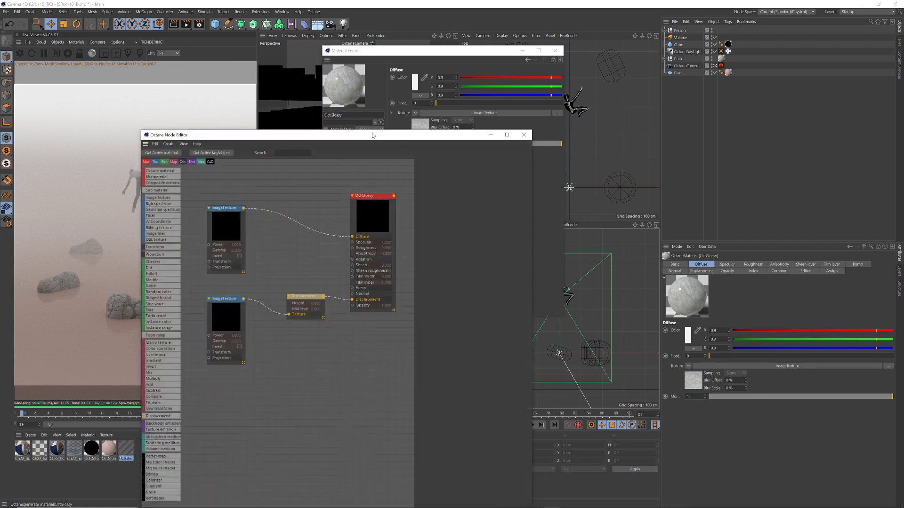
left_click(393, 138)
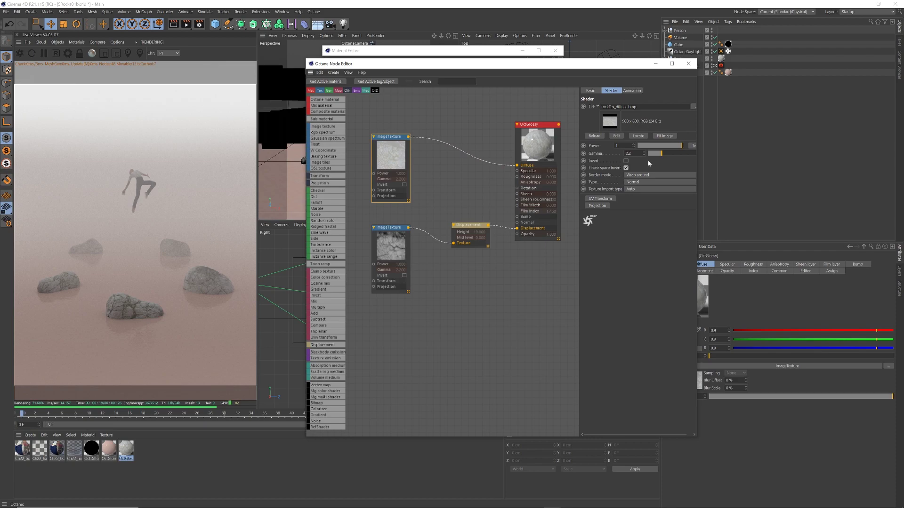
left_click_drag(664, 153, 679, 157)
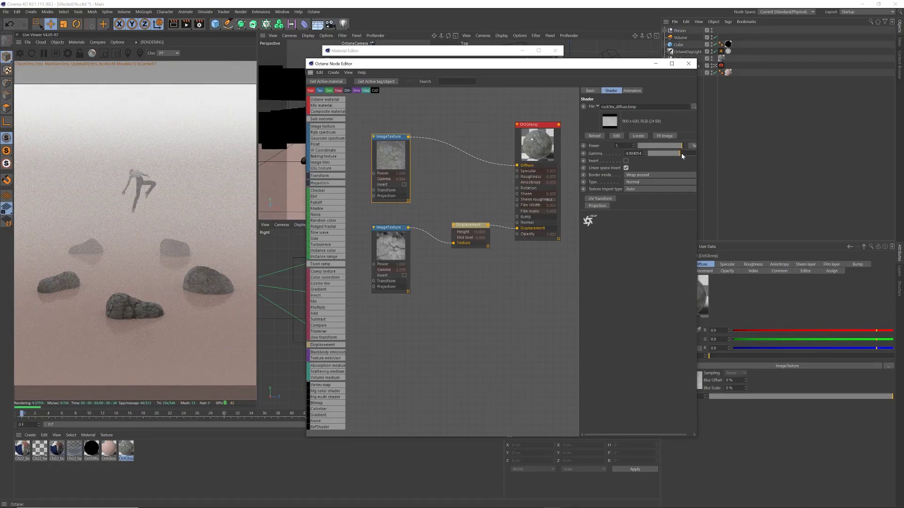
left_click_drag(681, 154, 682, 157)
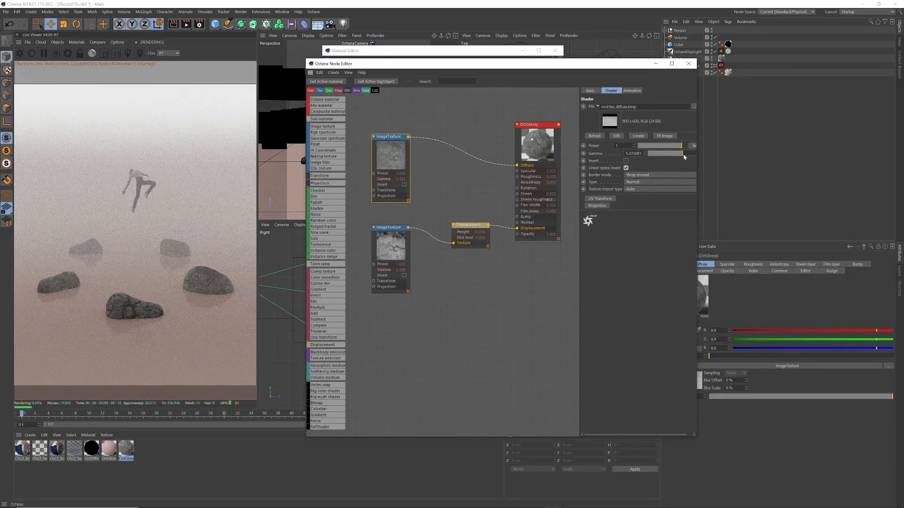
left_click_drag(682, 153, 684, 154)
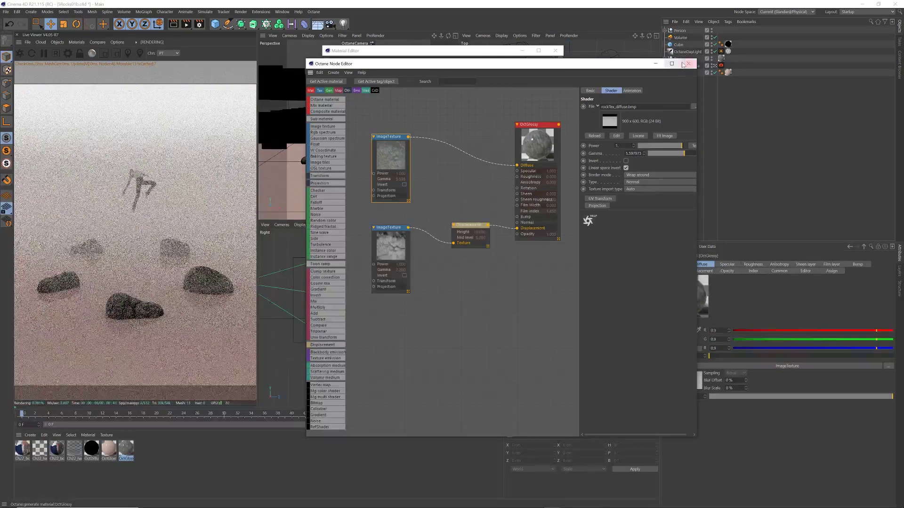
left_click(686, 63)
left_click_drag(473, 54, 462, 142)
Shrink Cylinder.1 slightly and rotate it a little, tilting it and turning its heading
left_click(545, 139)
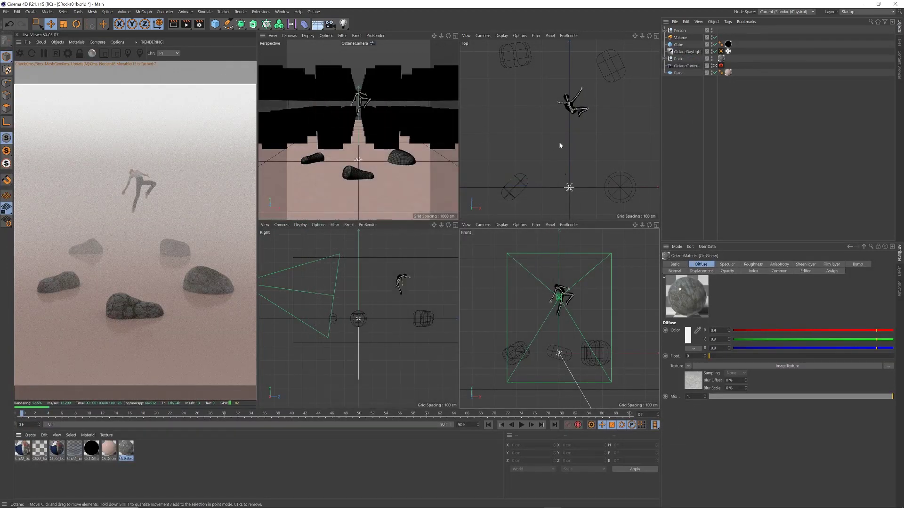
left_click(664, 59)
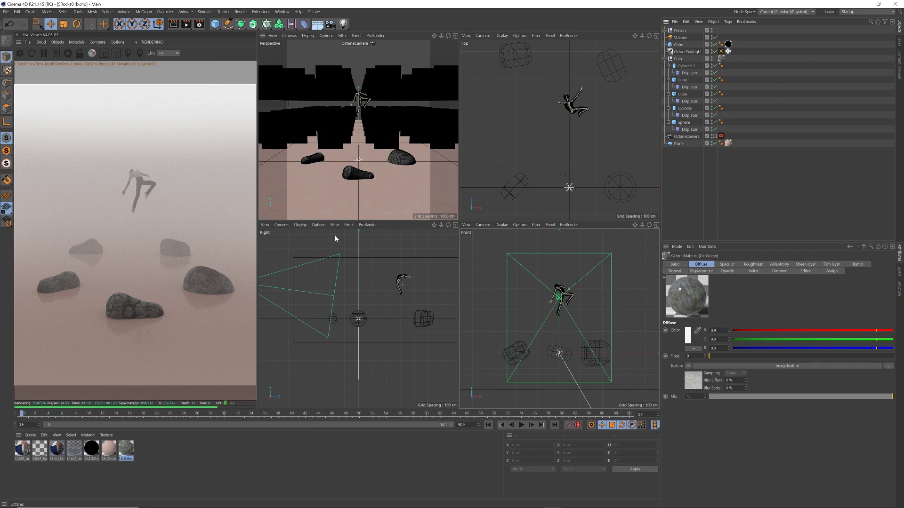
left_click(683, 108)
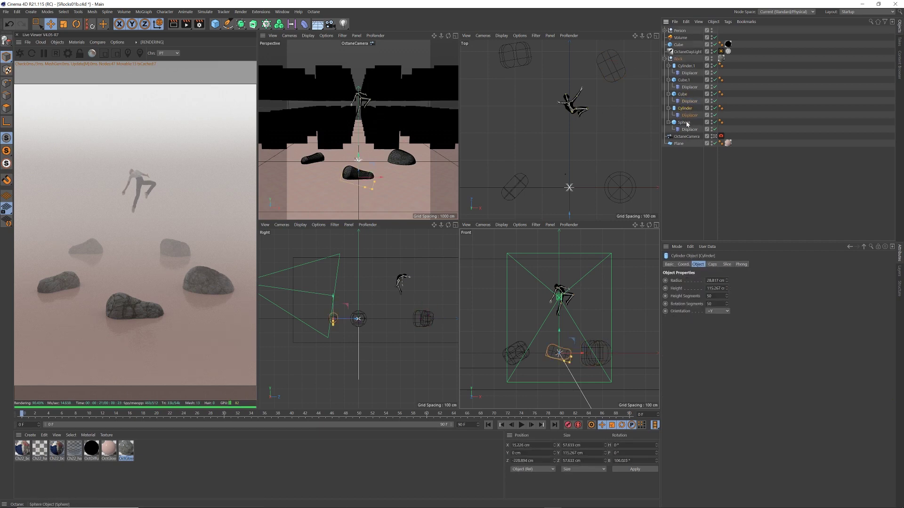
left_click(685, 66)
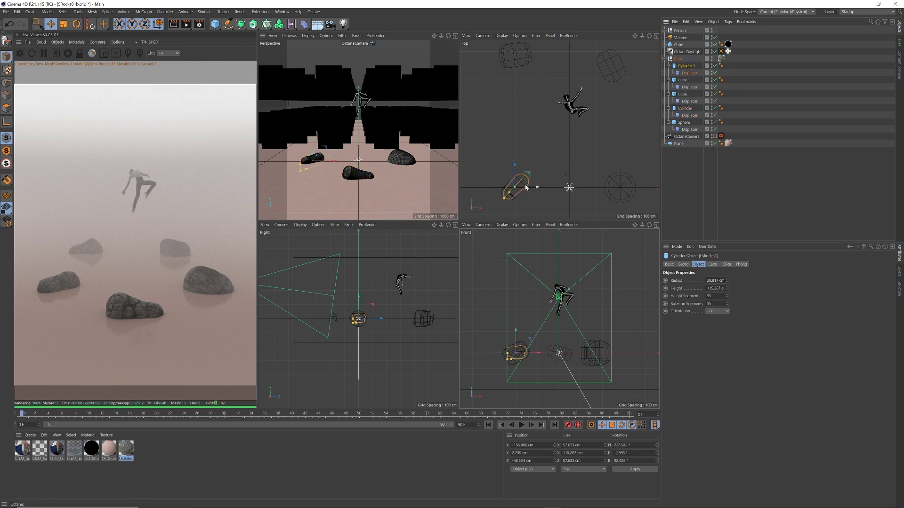
key("t")
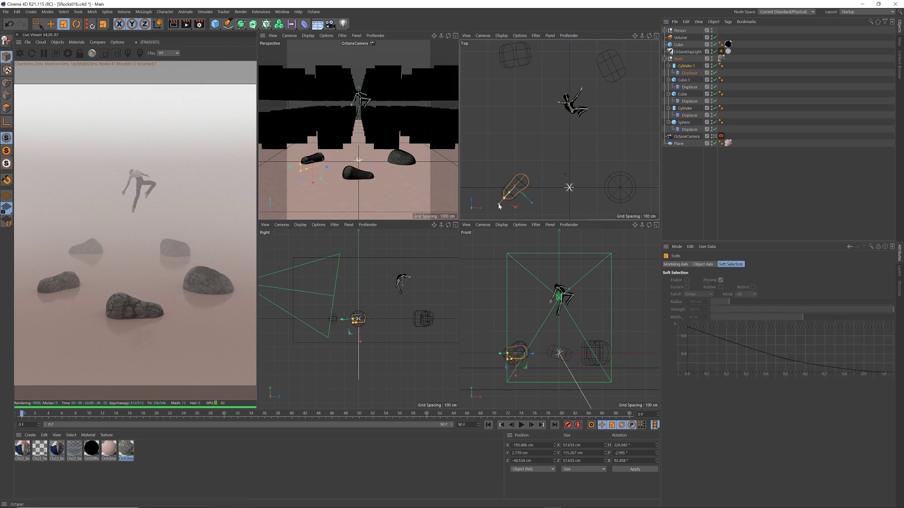
left_click_drag(499, 205, 506, 203)
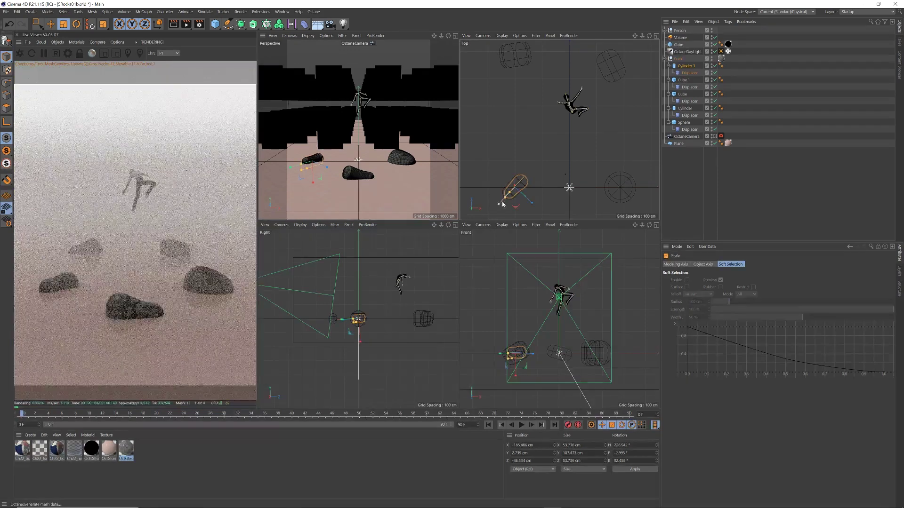
key("r")
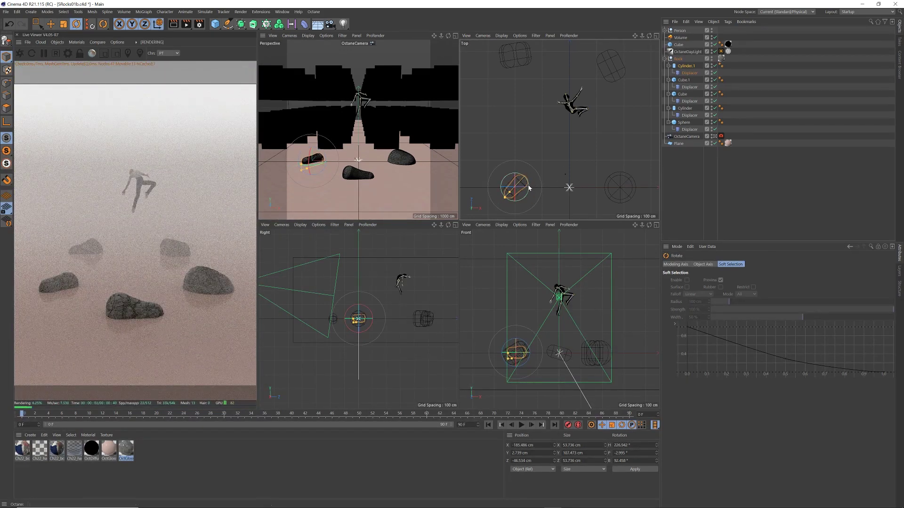
left_click_drag(515, 182, 521, 187)
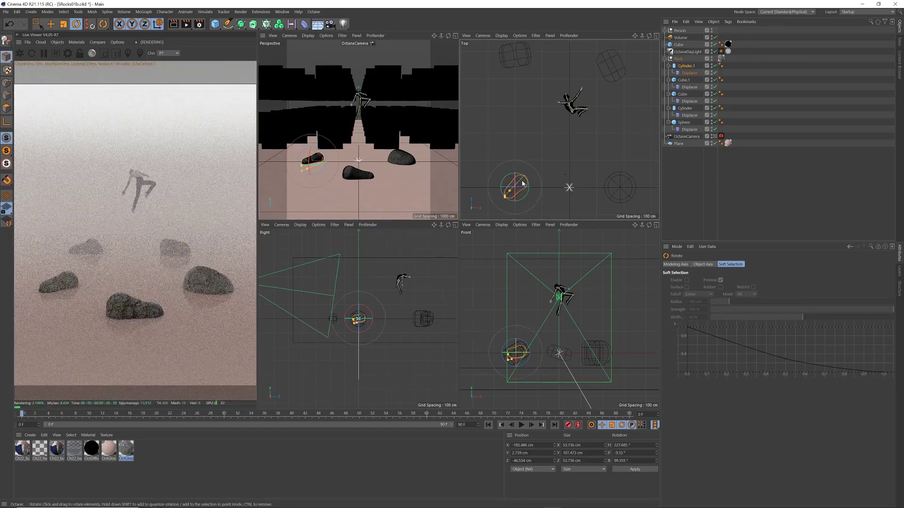
left_click_drag(525, 180, 530, 185)
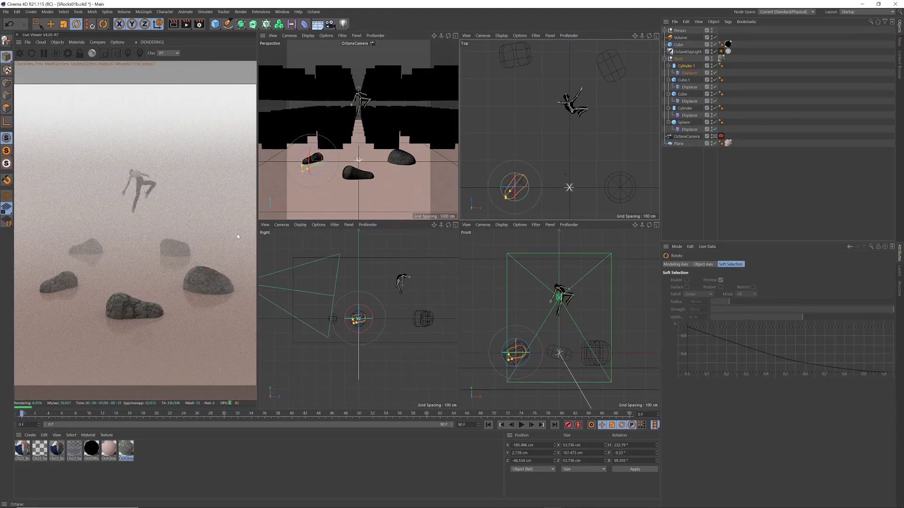
Lower the Cube rock slightly into the water
left_click(617, 63)
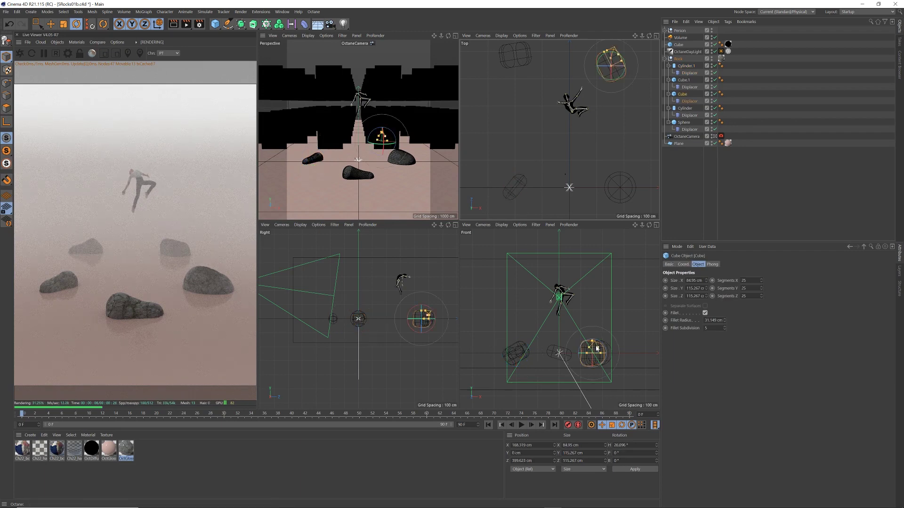
key("e")
left_click_drag(597, 347, 596, 350)
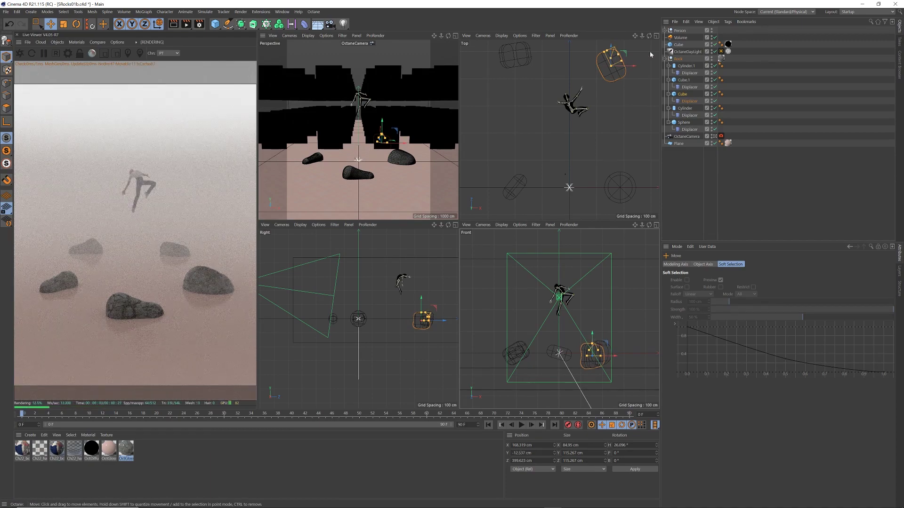
left_click_drag(635, 36, 624, 69)
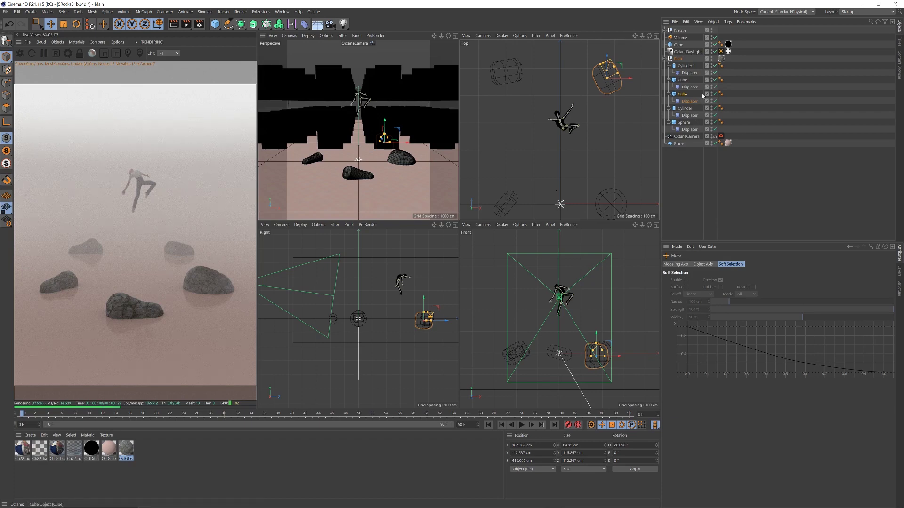
left_click_drag(641, 36, 644, 41)
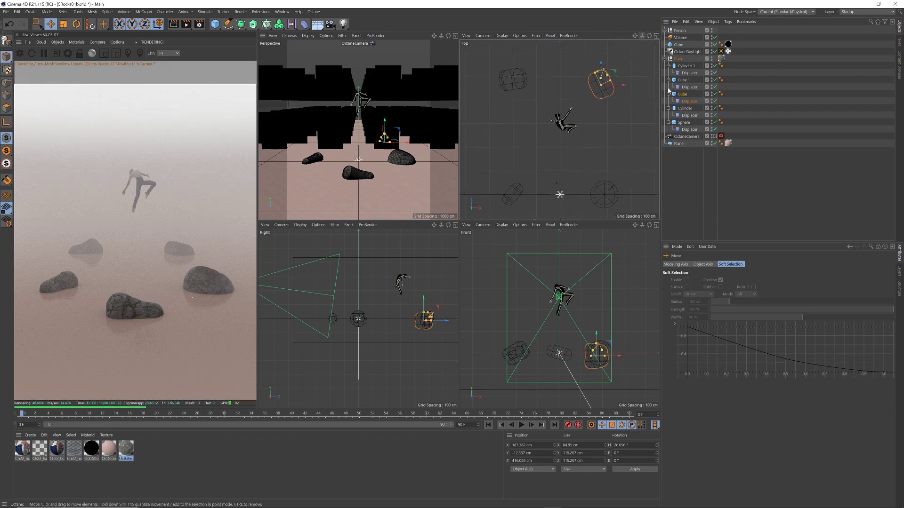
Turn the Cylinder rock about -10 degrees, deselect everything and save the scene
left_click(684, 108)
middle_click_drag(581, 179, 591, 122, "alt")
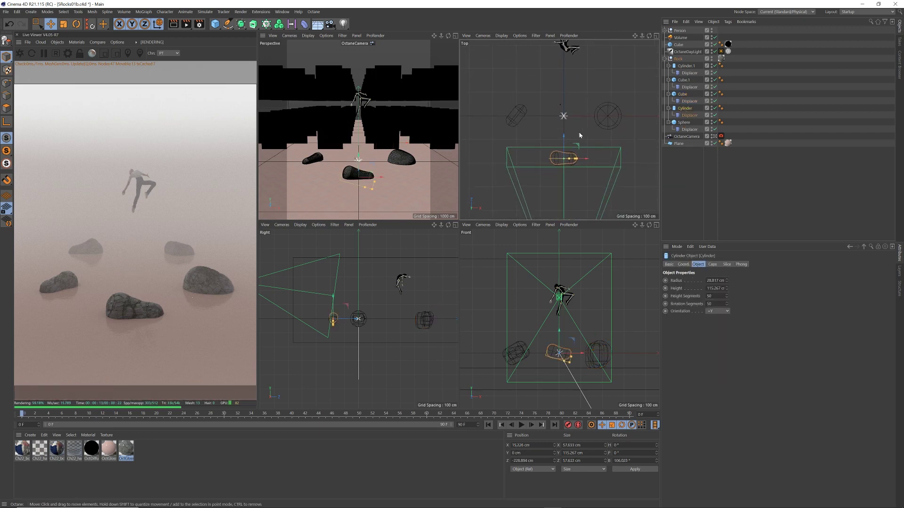
key("r")
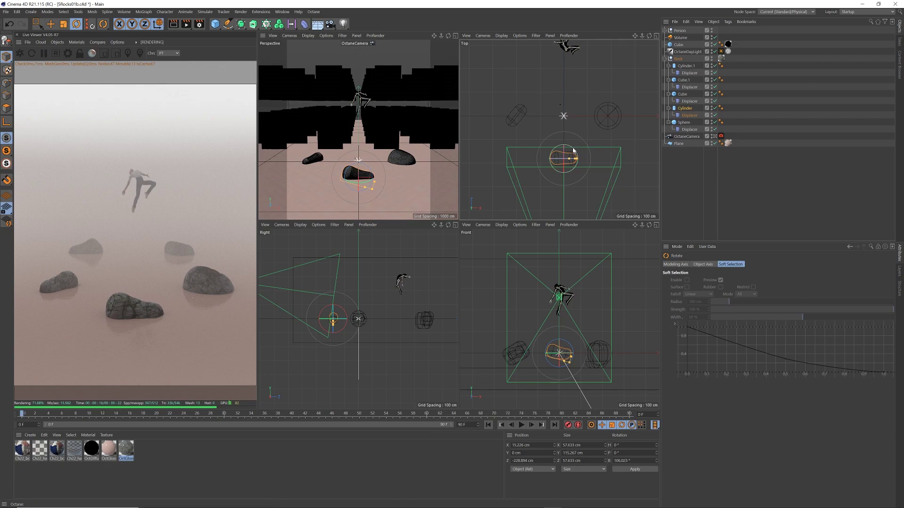
left_click_drag(573, 150, 581, 151)
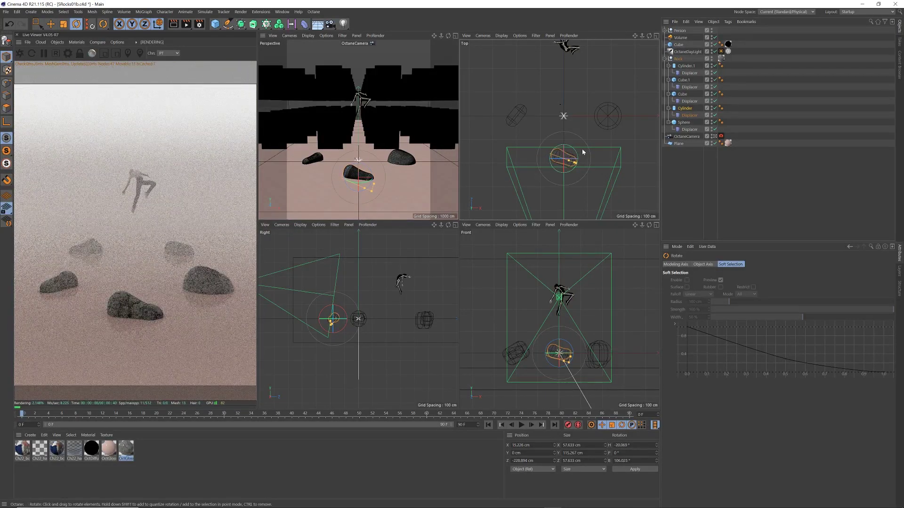
left_click(688, 162)
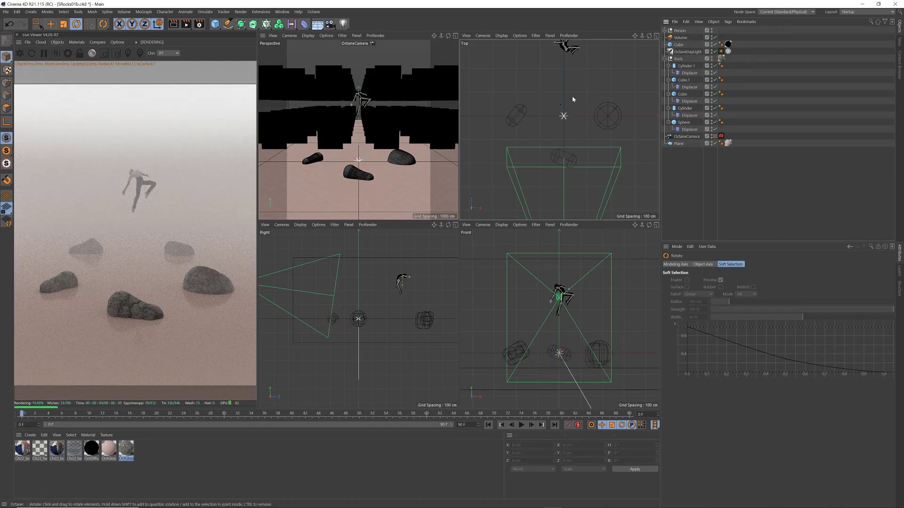
key("ctrl+s")
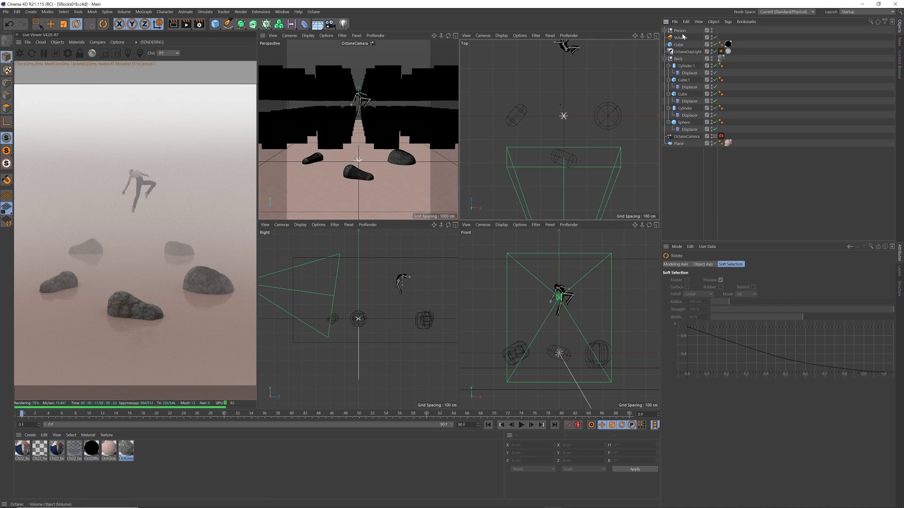
Set the fog Volume's voxel size to 50, step length to 0.4 and density to 0.2
left_click(725, 38)
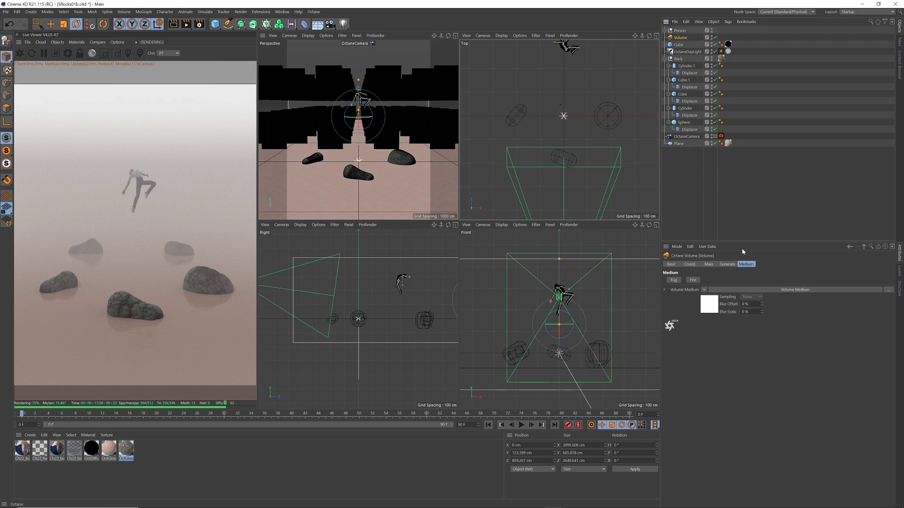
left_click(727, 265)
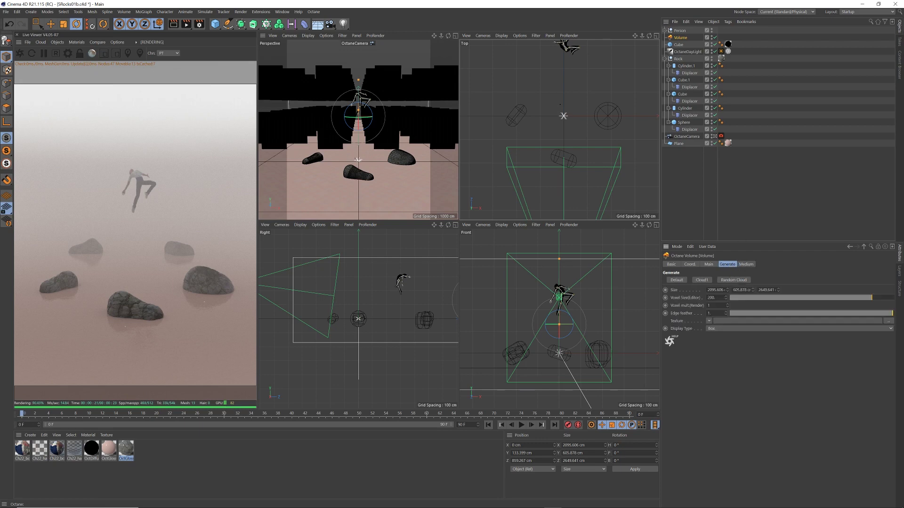
double_click(715, 297)
type("50")
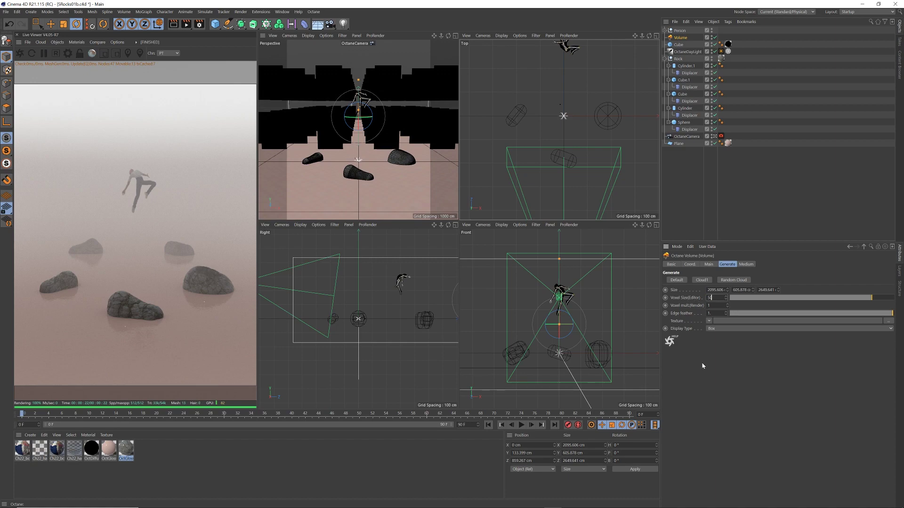
key("Return")
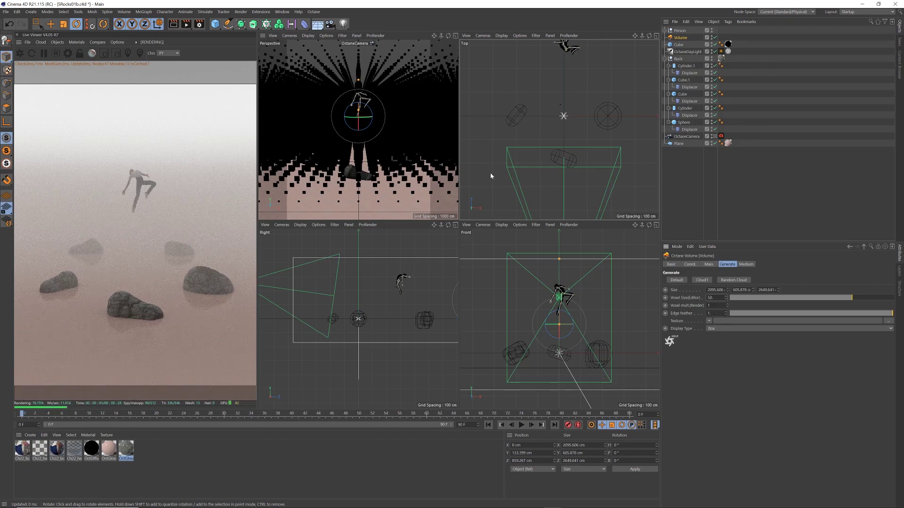
left_click(746, 264)
left_click(744, 283)
left_click(710, 272)
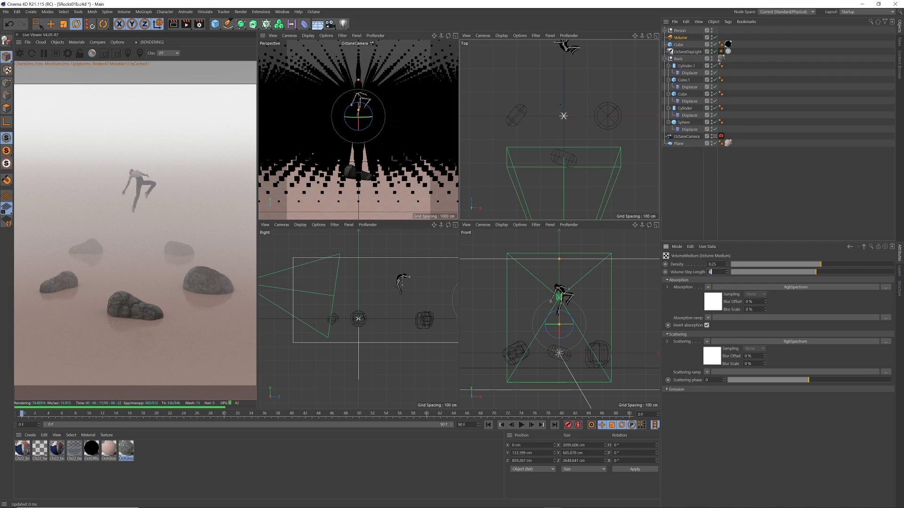
left_click(752, 225)
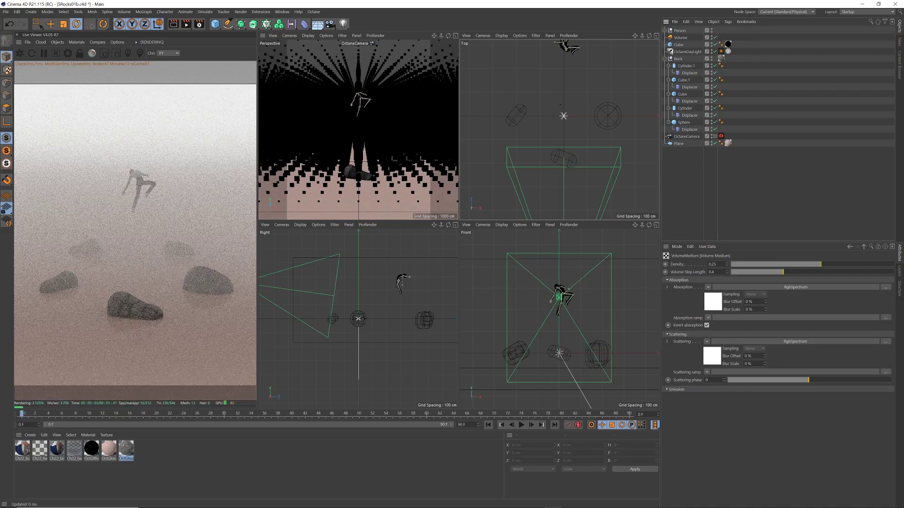
left_click(714, 264)
key("BackSpace")
key("Return")
Raise the fog Volume on Y from 133.399 cm to 153.399 cm
left_click(680, 38)
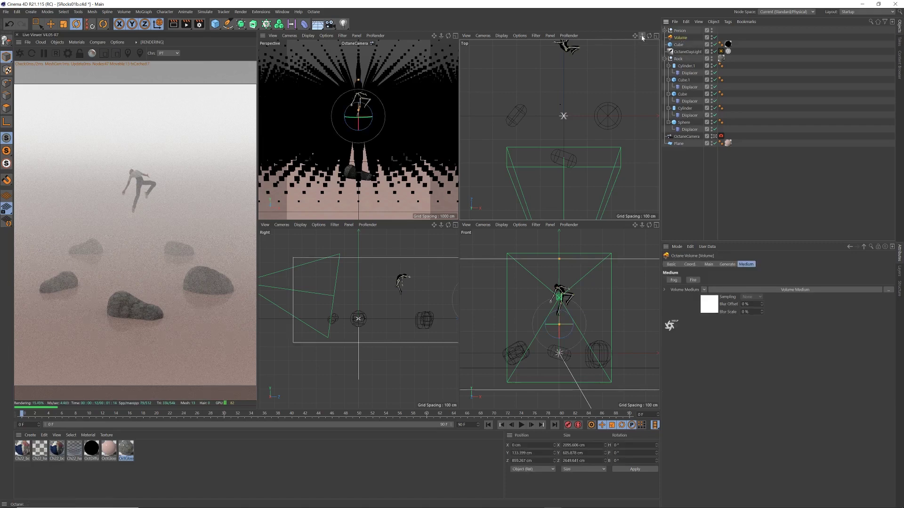
left_click_drag(642, 37, 637, 175)
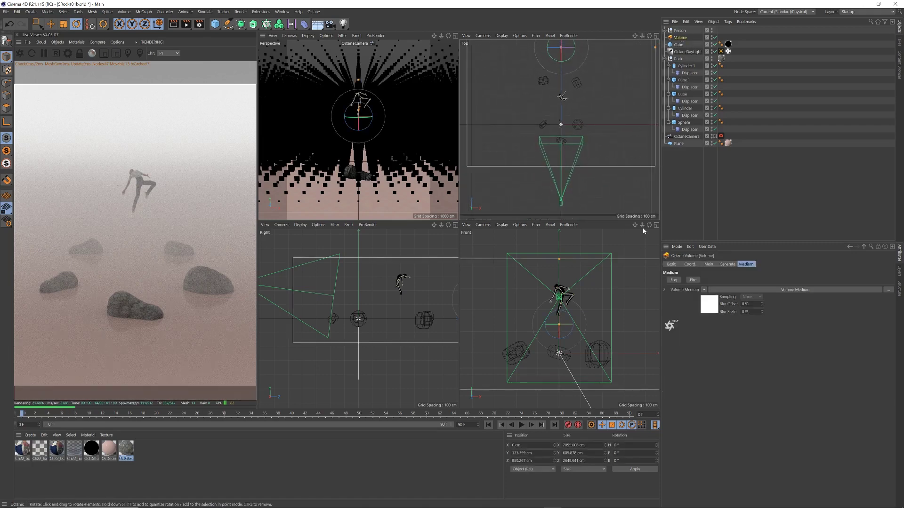
left_click_drag(643, 228, 636, 250)
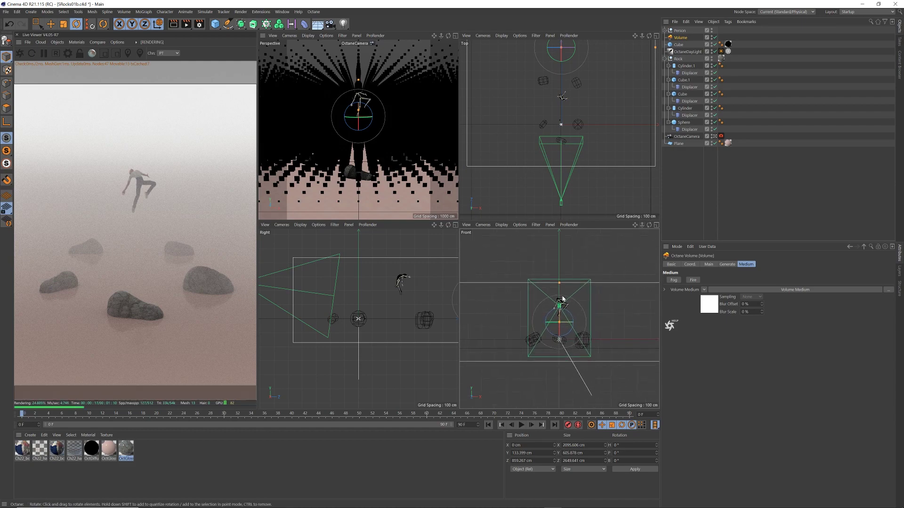
key("e")
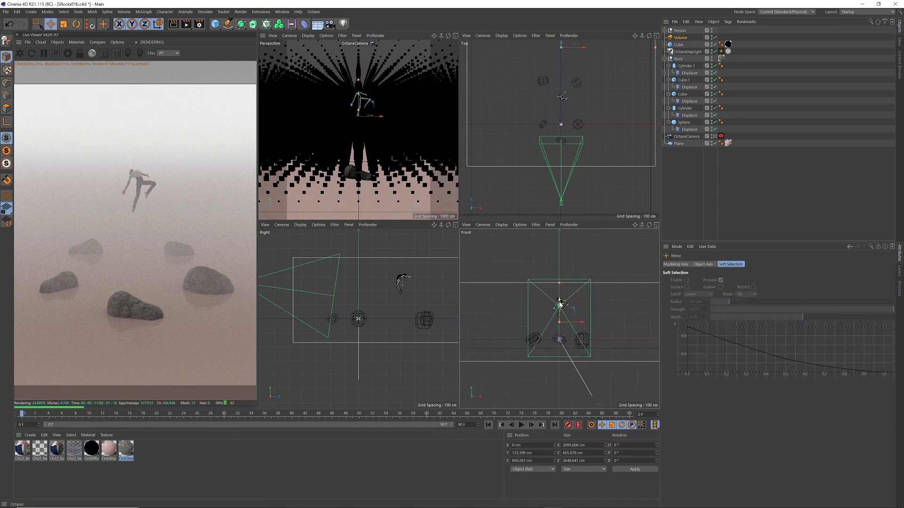
left_click_drag(560, 305, 561, 301)
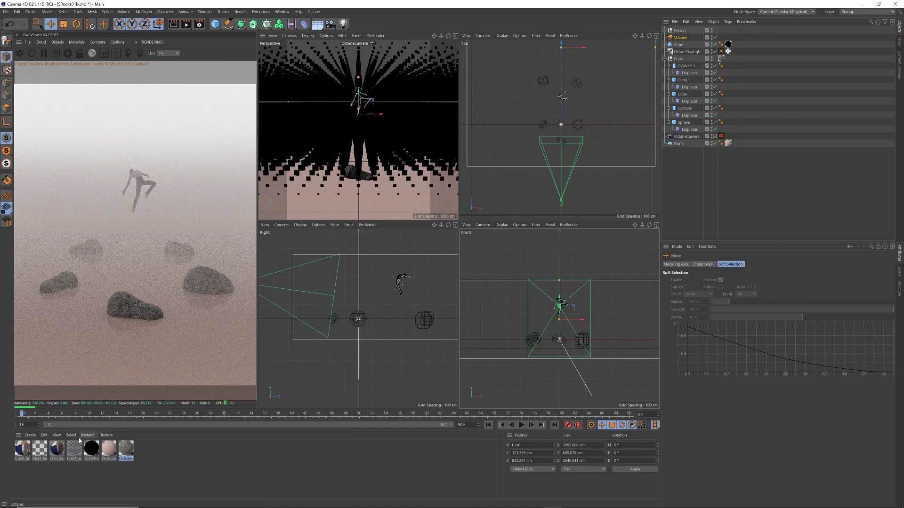
Set the OctGlossy Displacement node height to 3 cm and disable the fog Volume
double_click(108, 449)
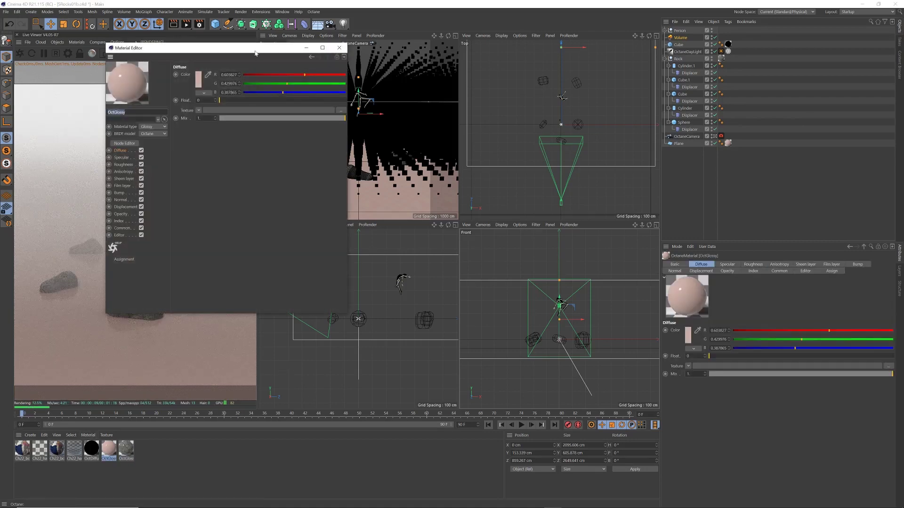
left_click_drag(141, 47, 364, 94)
left_click(349, 194)
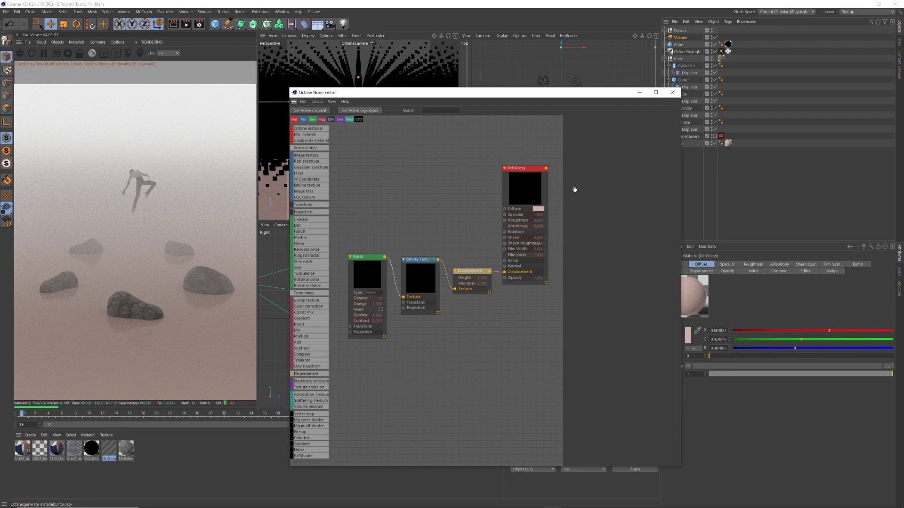
left_click(469, 269)
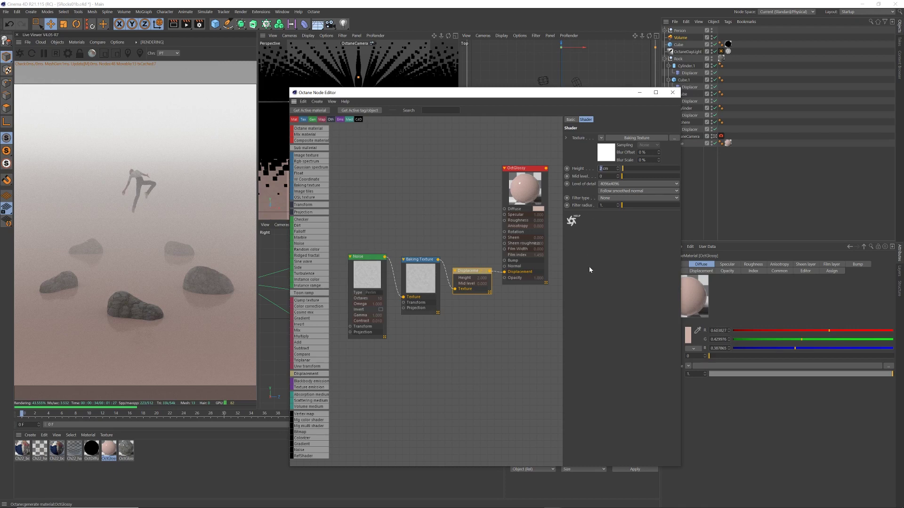
type("3cm")
left_click(715, 38)
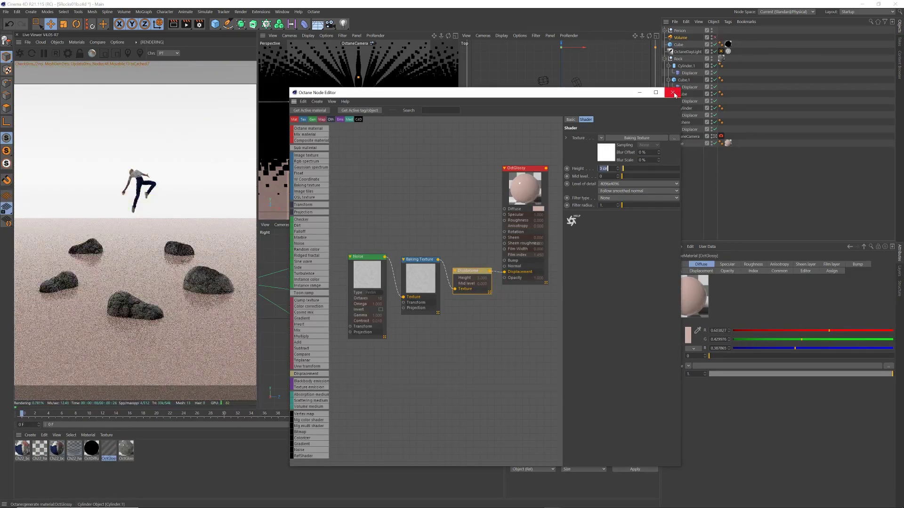
left_click(672, 92)
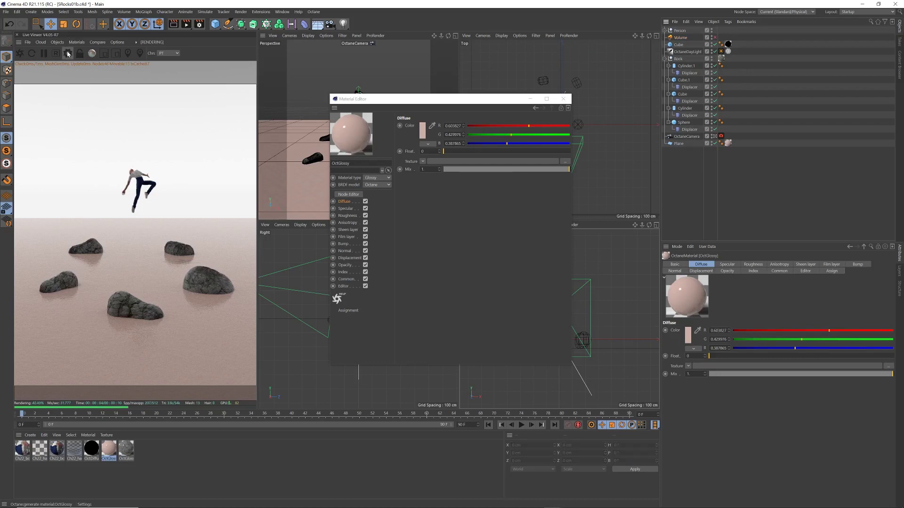
Lower hot pixel removal in the Octane CameraImager settings to about 0.287
left_click(67, 53)
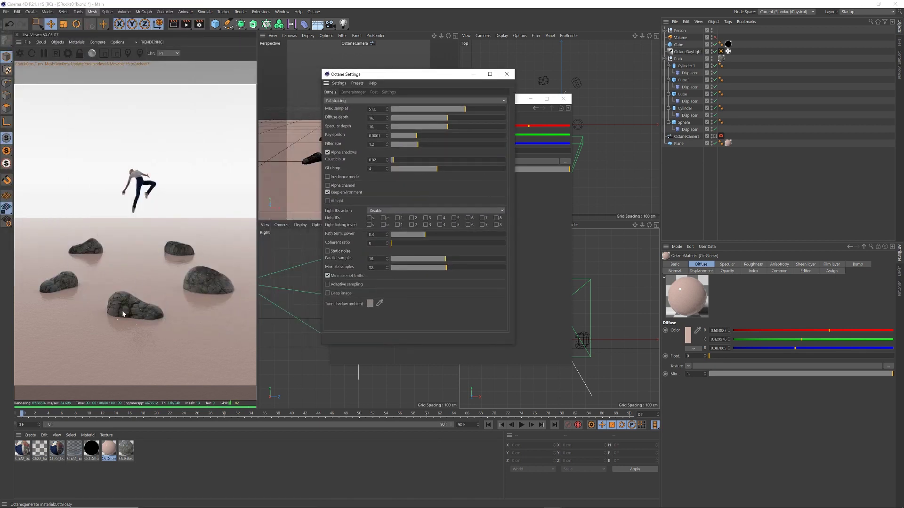
left_click(373, 92)
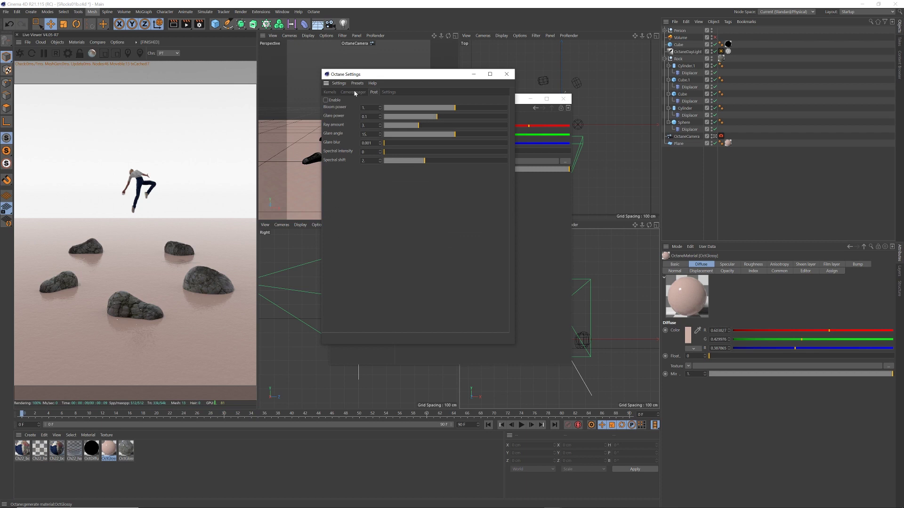
left_click(353, 92)
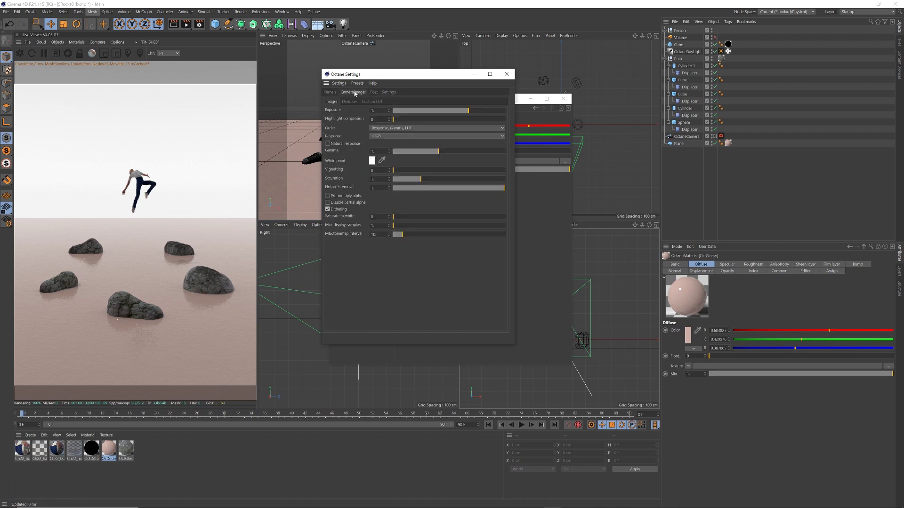
left_click(425, 188)
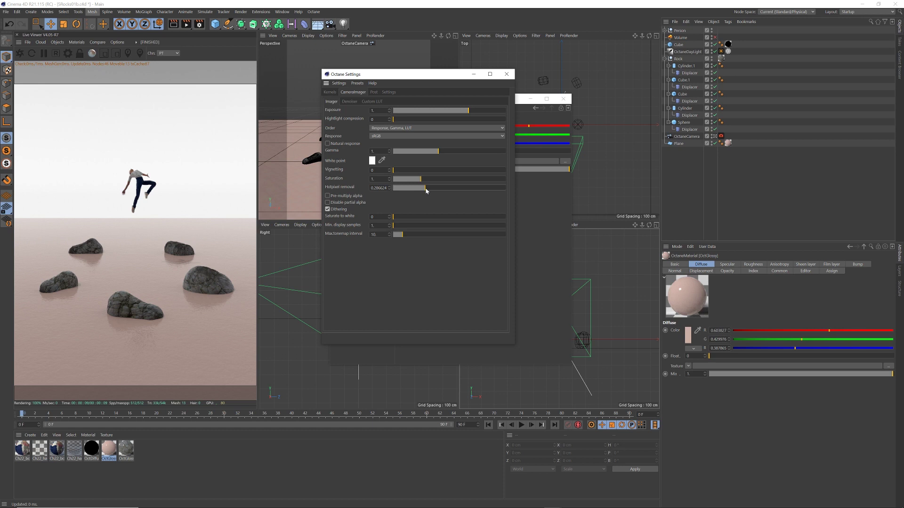
Raise the rock texture gamma to 6.005, re-enable the fog Volume and start the final Shift+R render
left_click(506, 74)
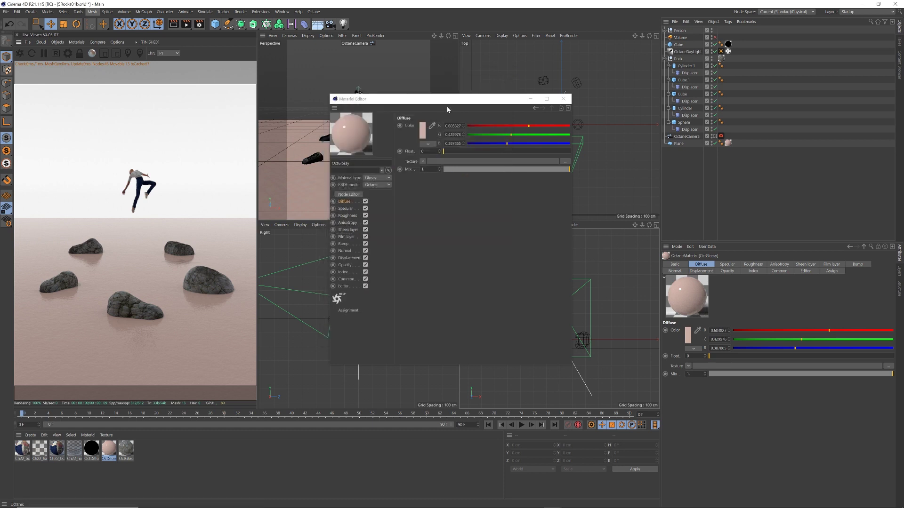
left_click_drag(447, 105, 437, 105)
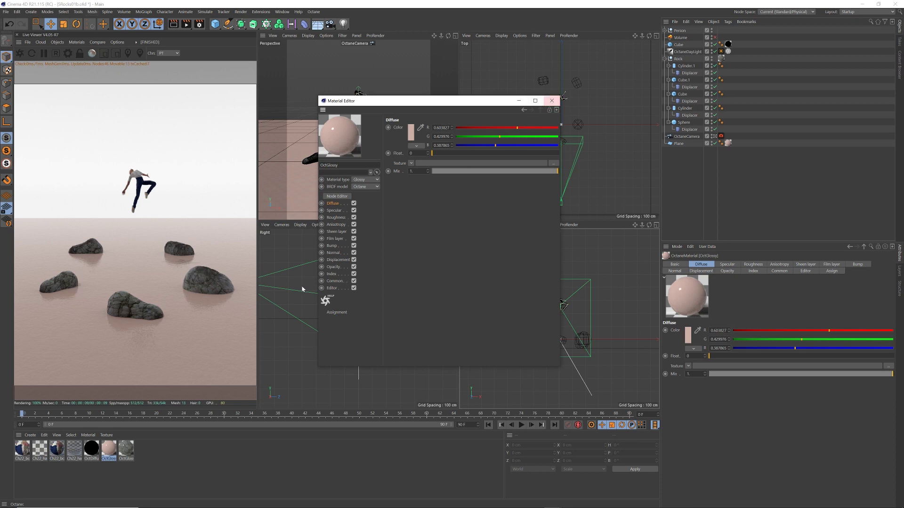
left_click(126, 451)
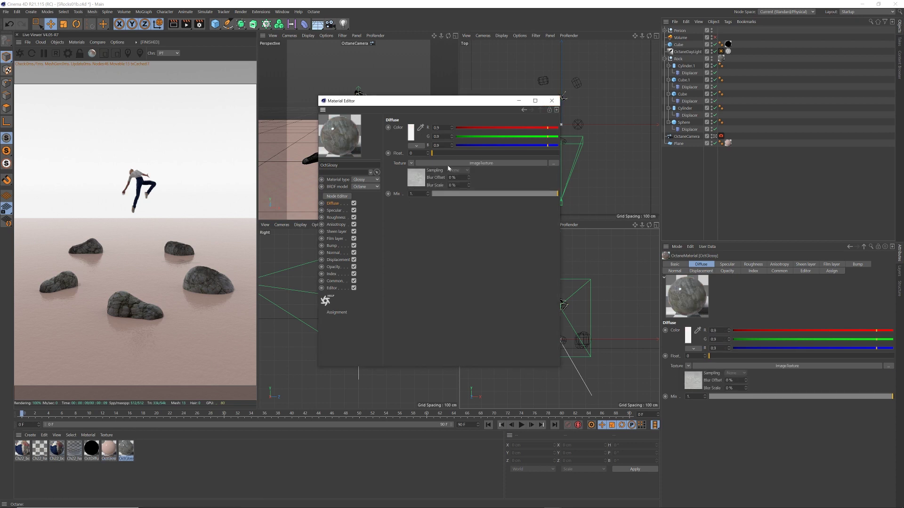
left_click(470, 163)
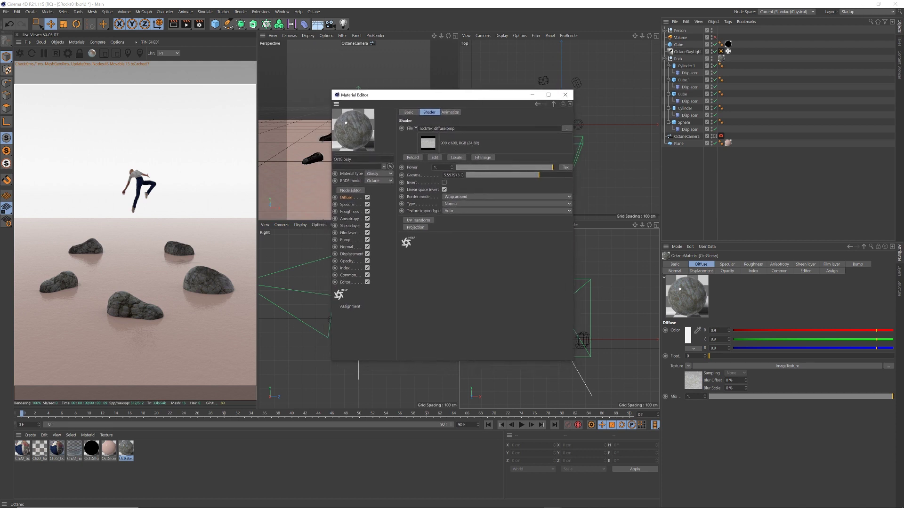
left_click_drag(541, 175, 546, 178)
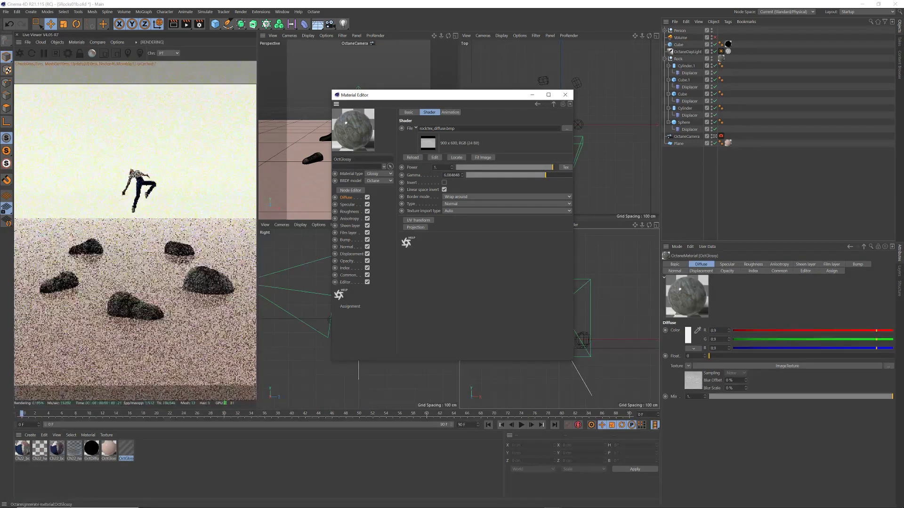
left_click(563, 96)
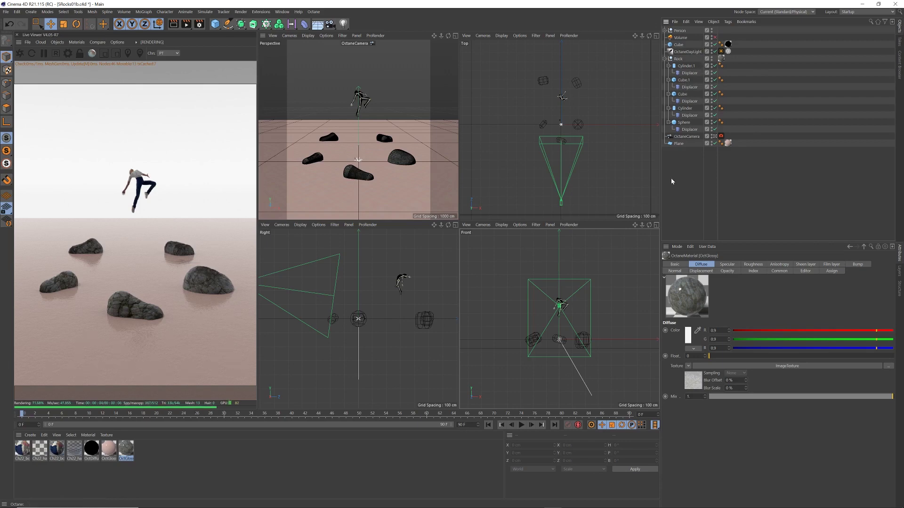
left_click(714, 38)
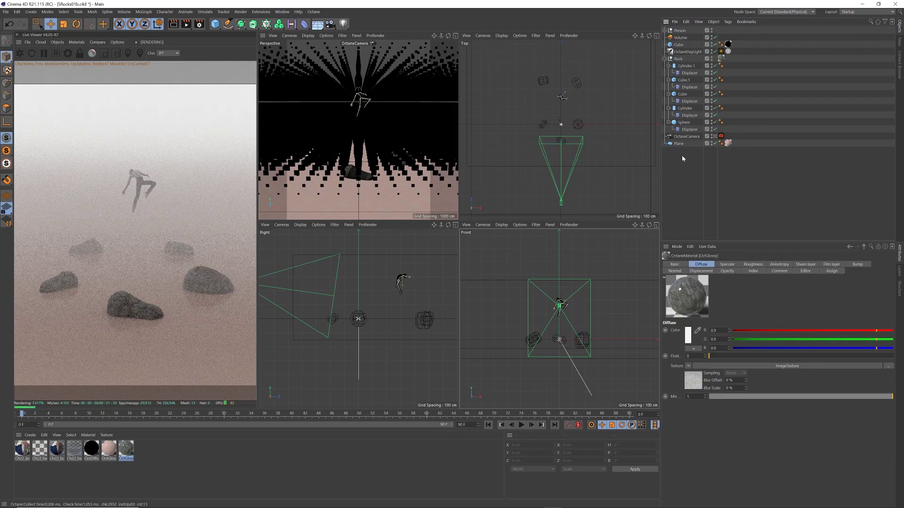
key("shift+r")
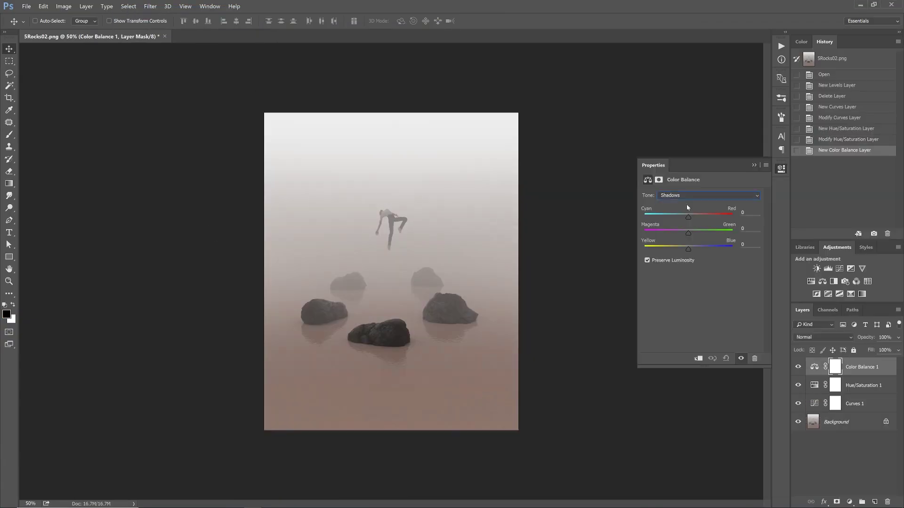
Shift the Color Balance highlights toward Blue -10 and compare by toggling Color Balance 2's visibility
left_click(687, 196)
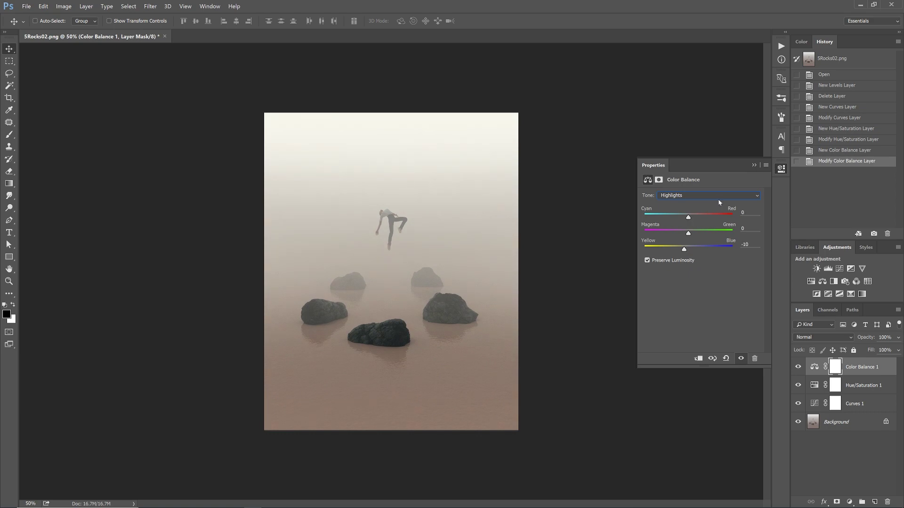
left_click(781, 168)
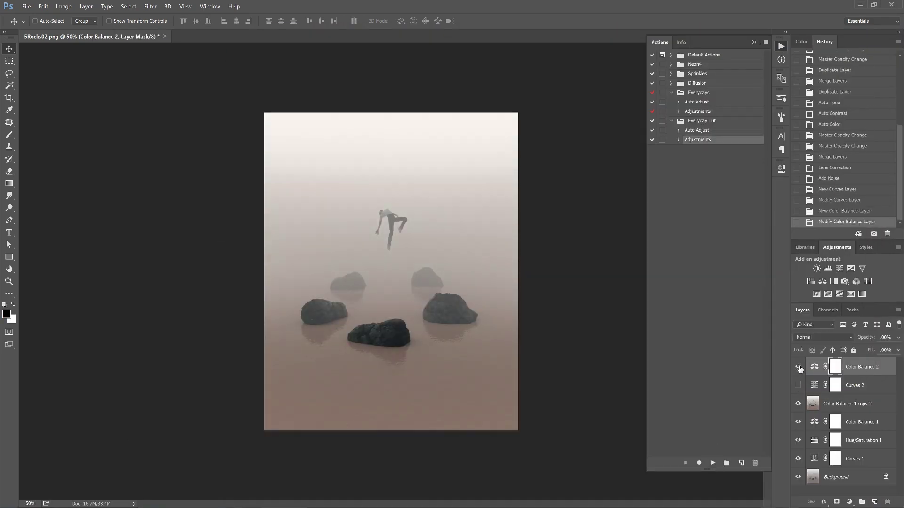
left_click(798, 367)
Fade Background copy 2 with a top-to-bottom gradient on its layer mask
left_click(798, 404)
key("ctrl+plus")
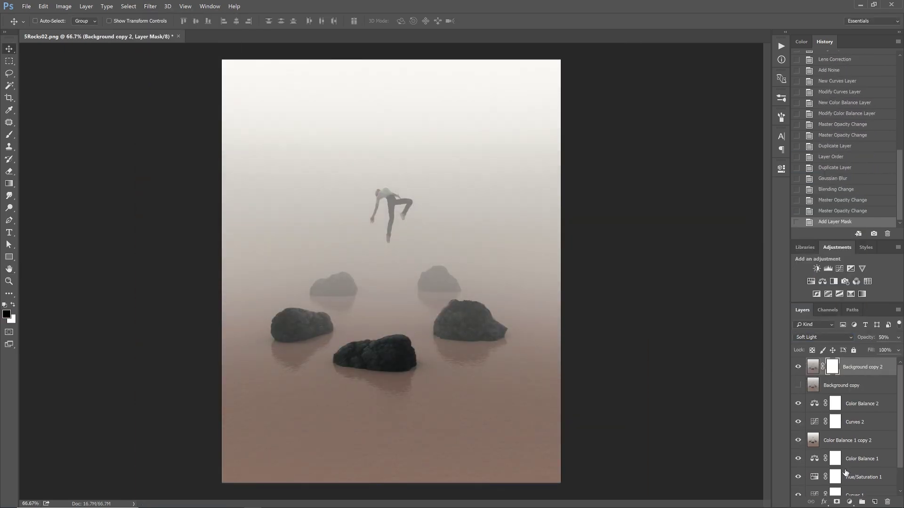
left_click_drag(390, 390, 391, 263)
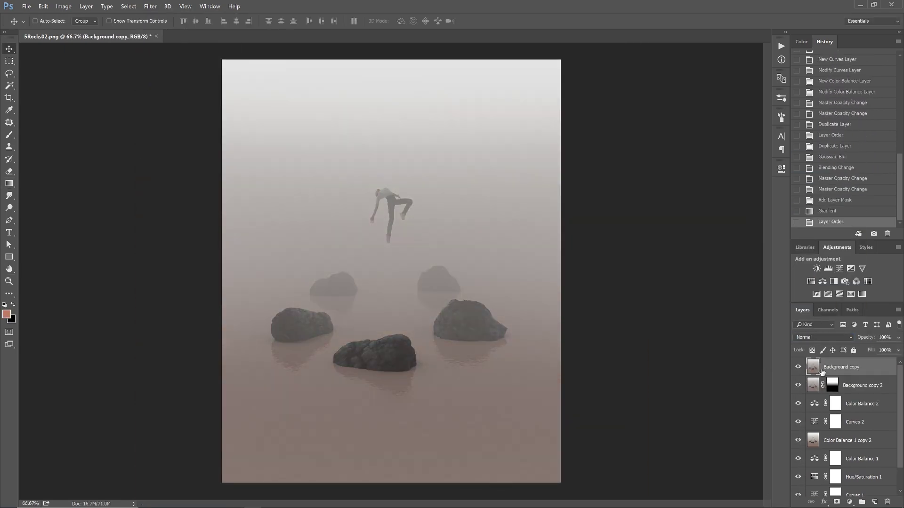